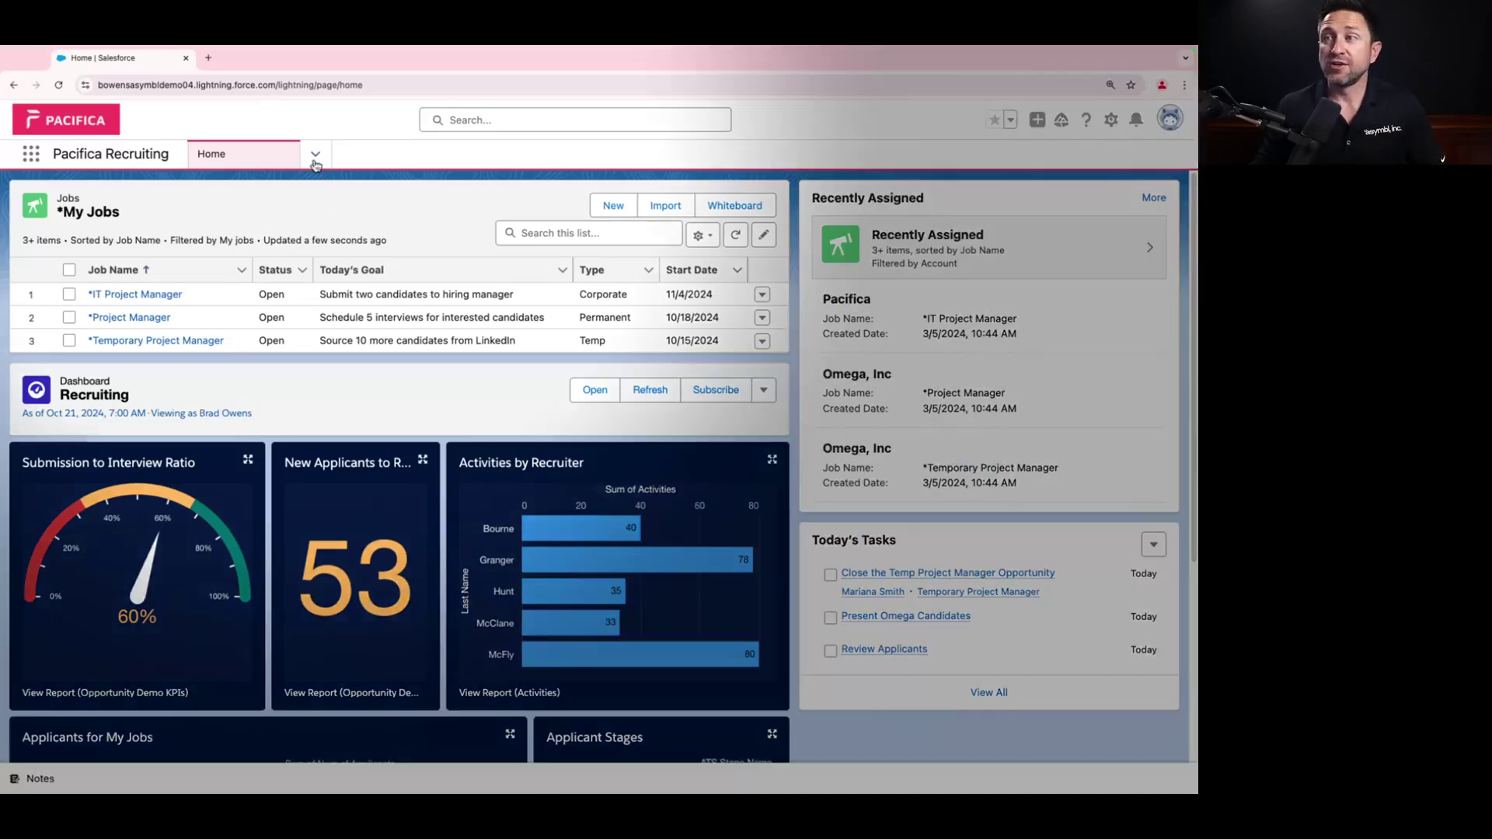
# Go to the Contacts records and switch from Recently Viewed to the All Contacts list view
pyautogui.click(315, 154)
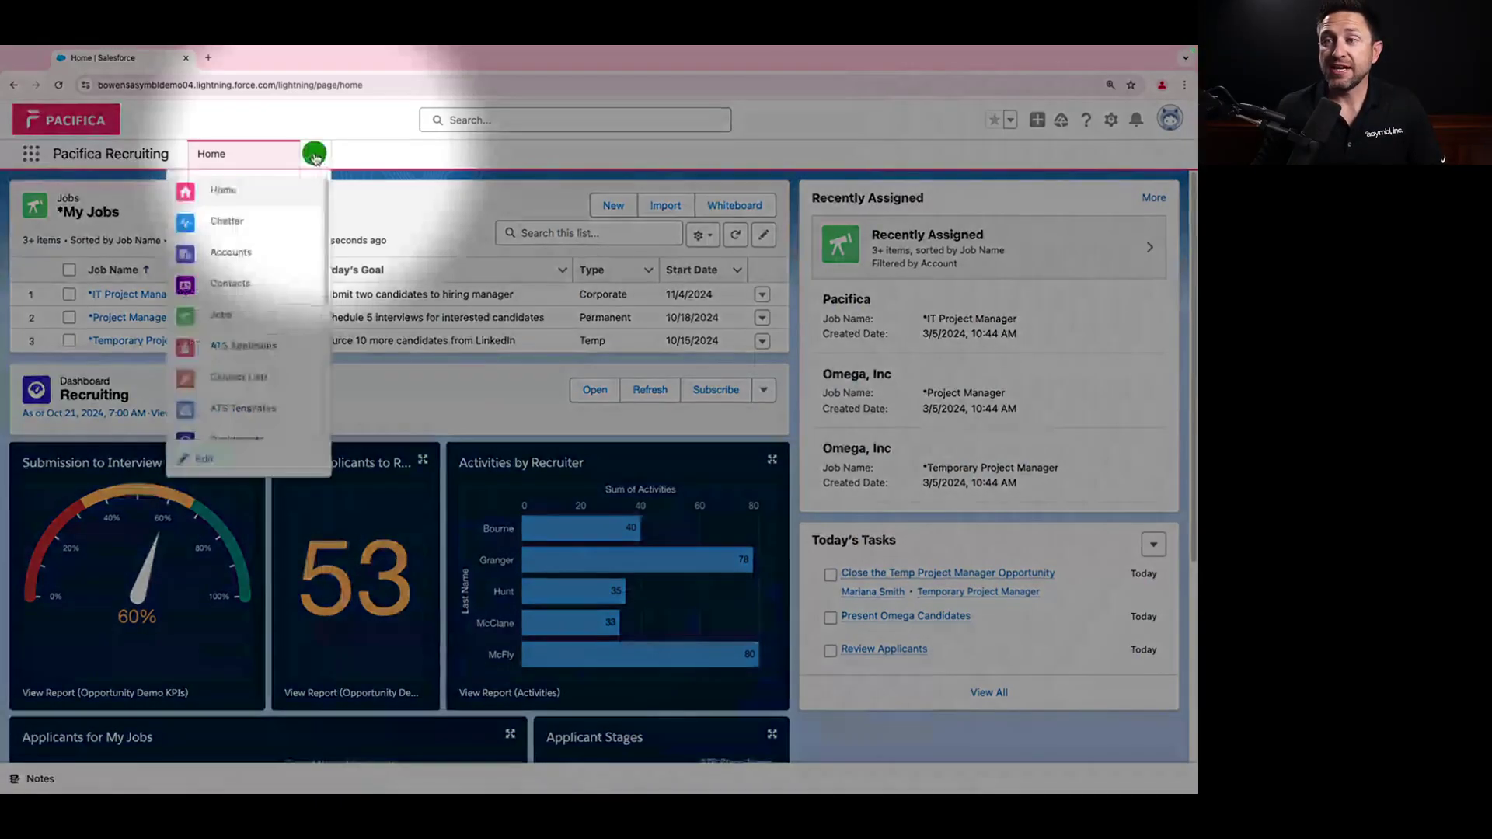
pyautogui.click(247, 283)
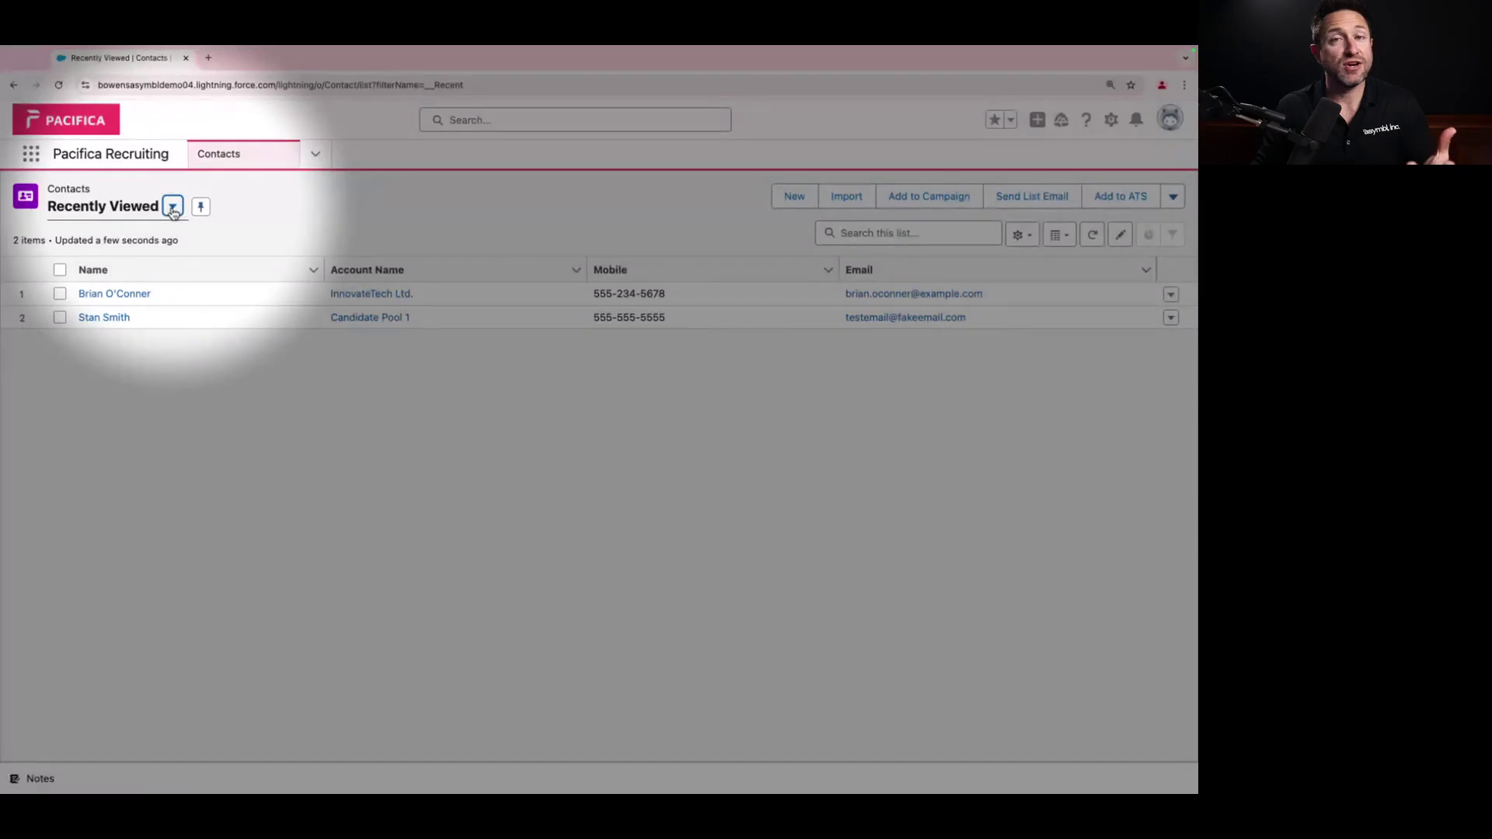
pyautogui.click(173, 206)
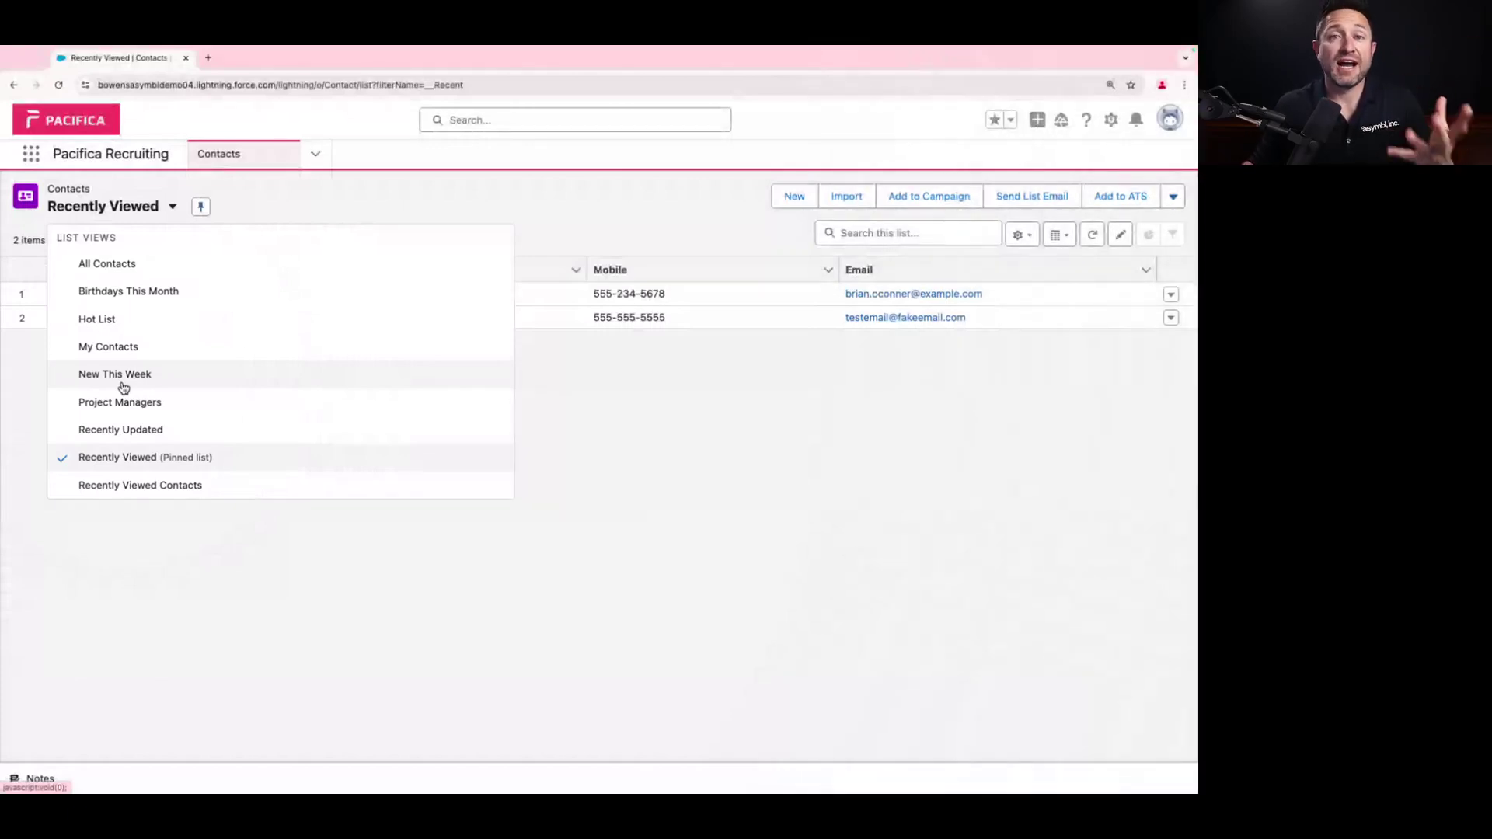
pyautogui.click(160, 548)
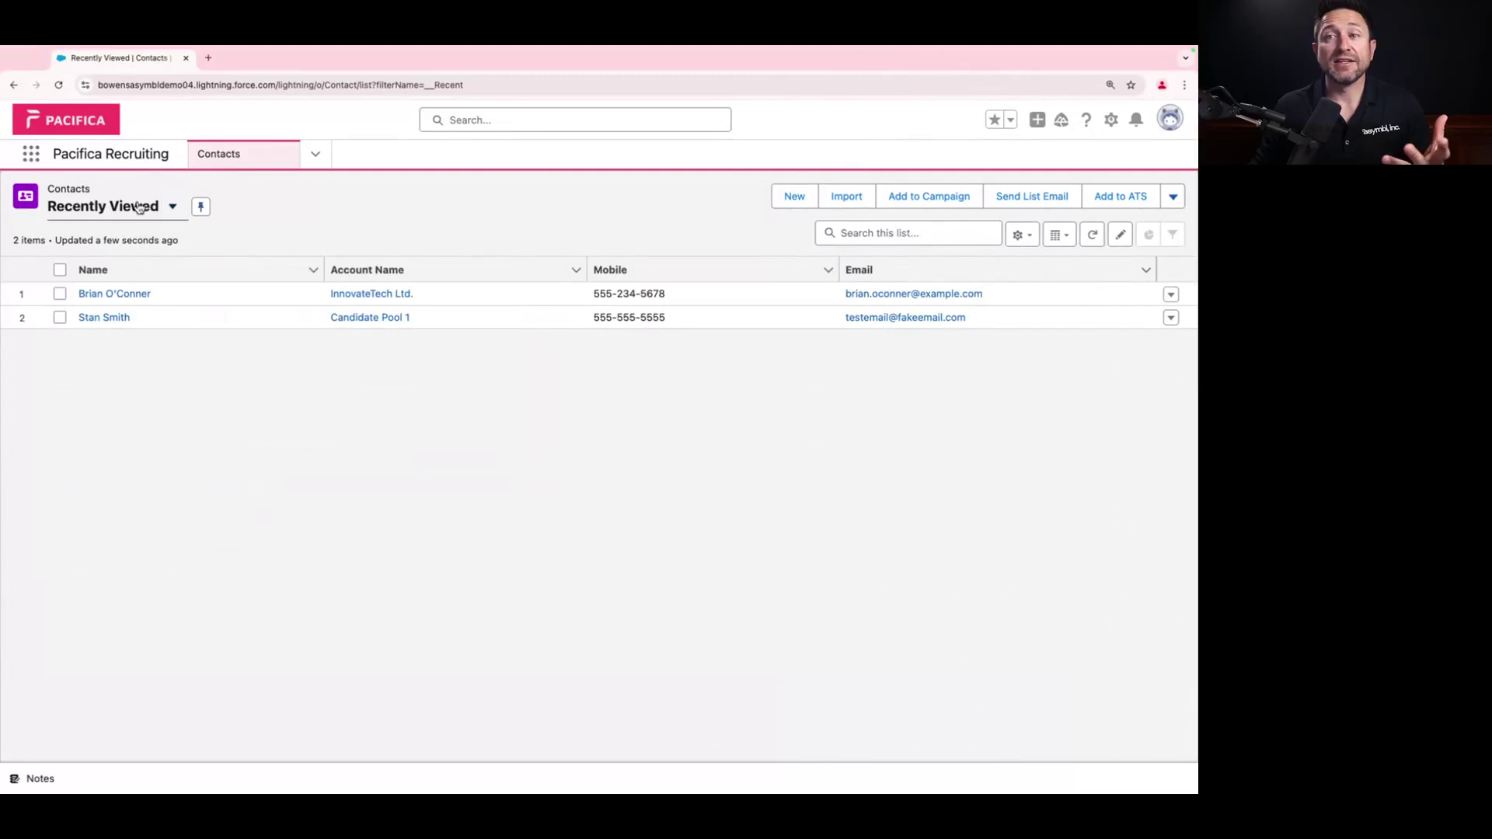
pyautogui.click(173, 206)
pyautogui.click(142, 274)
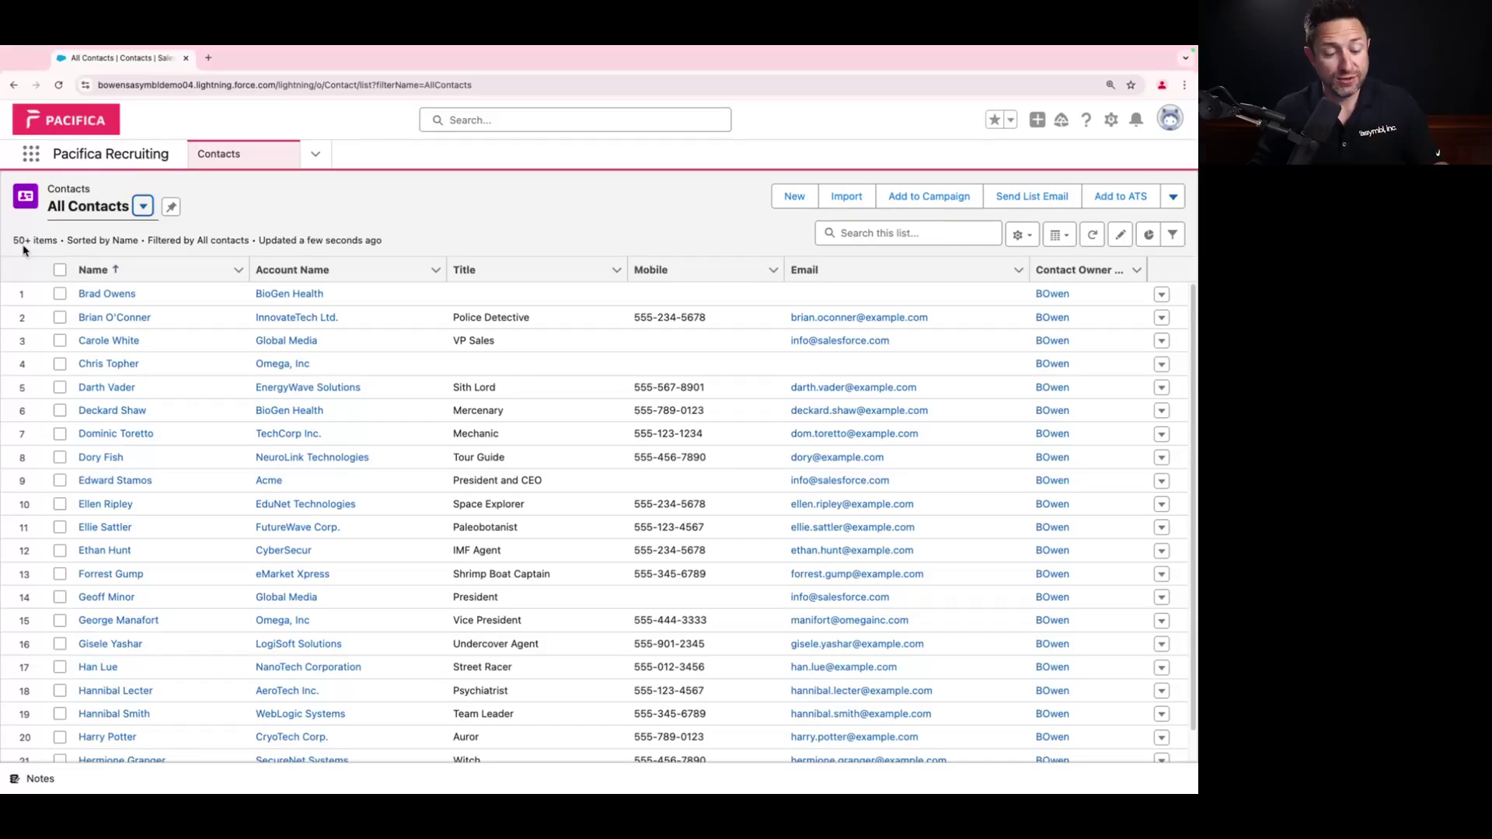
pyautogui.click(863, 233)
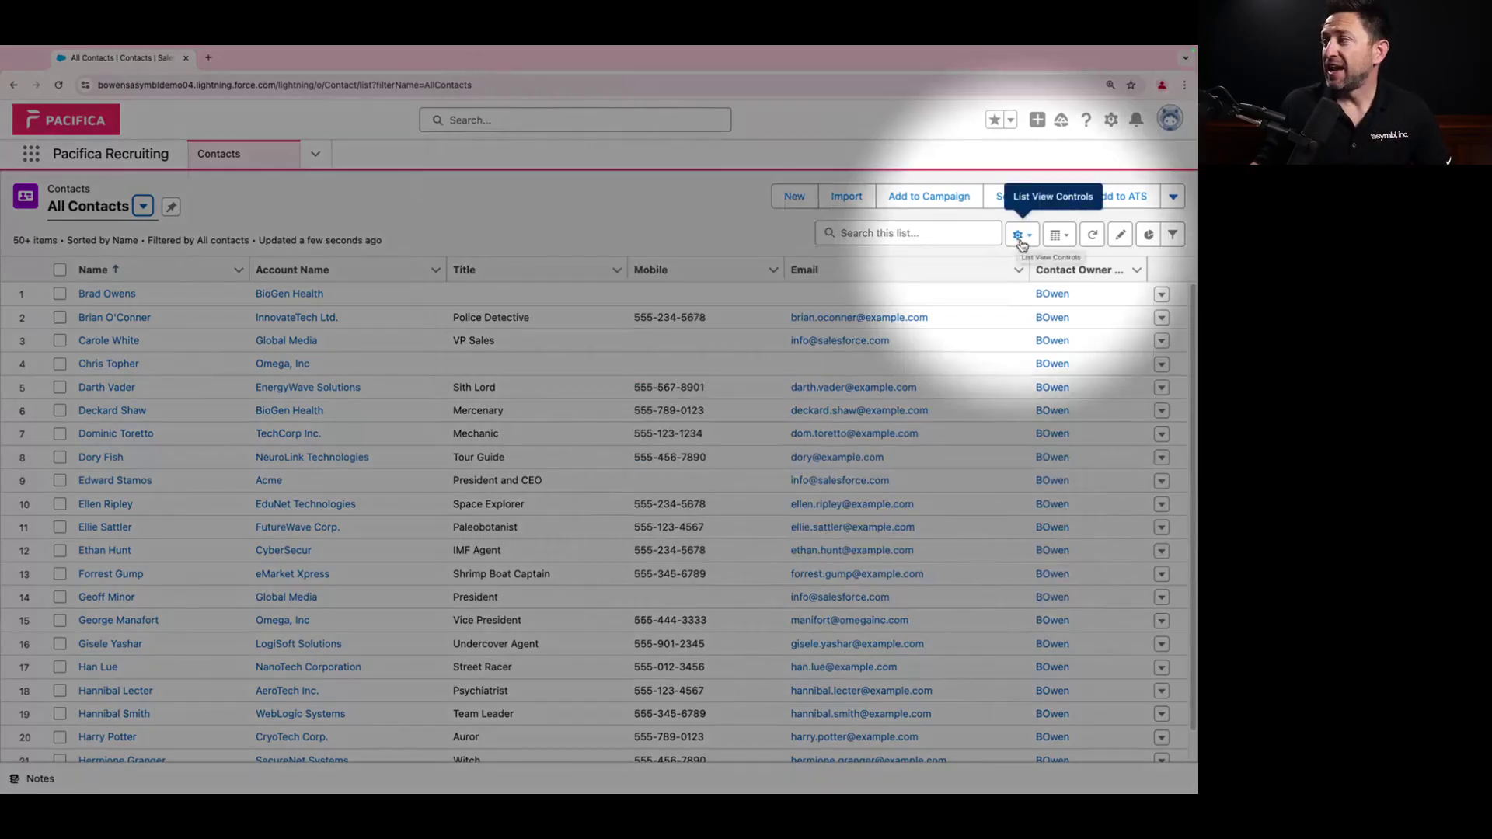
# Clone the All Contacts list view as "Contacts with Phone", visible only to yourself
pyautogui.click(1021, 241)
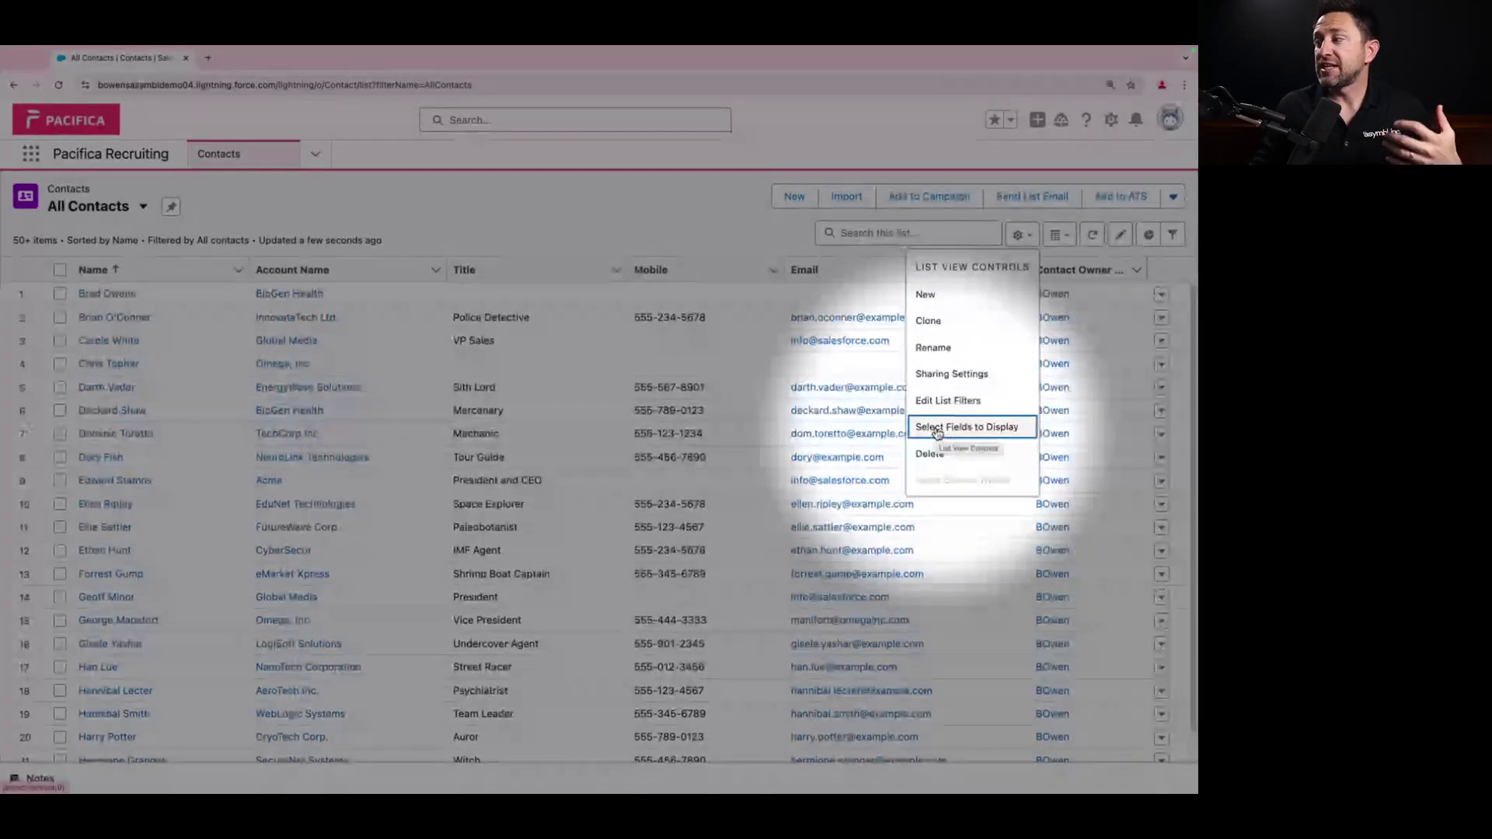
pyautogui.click(938, 321)
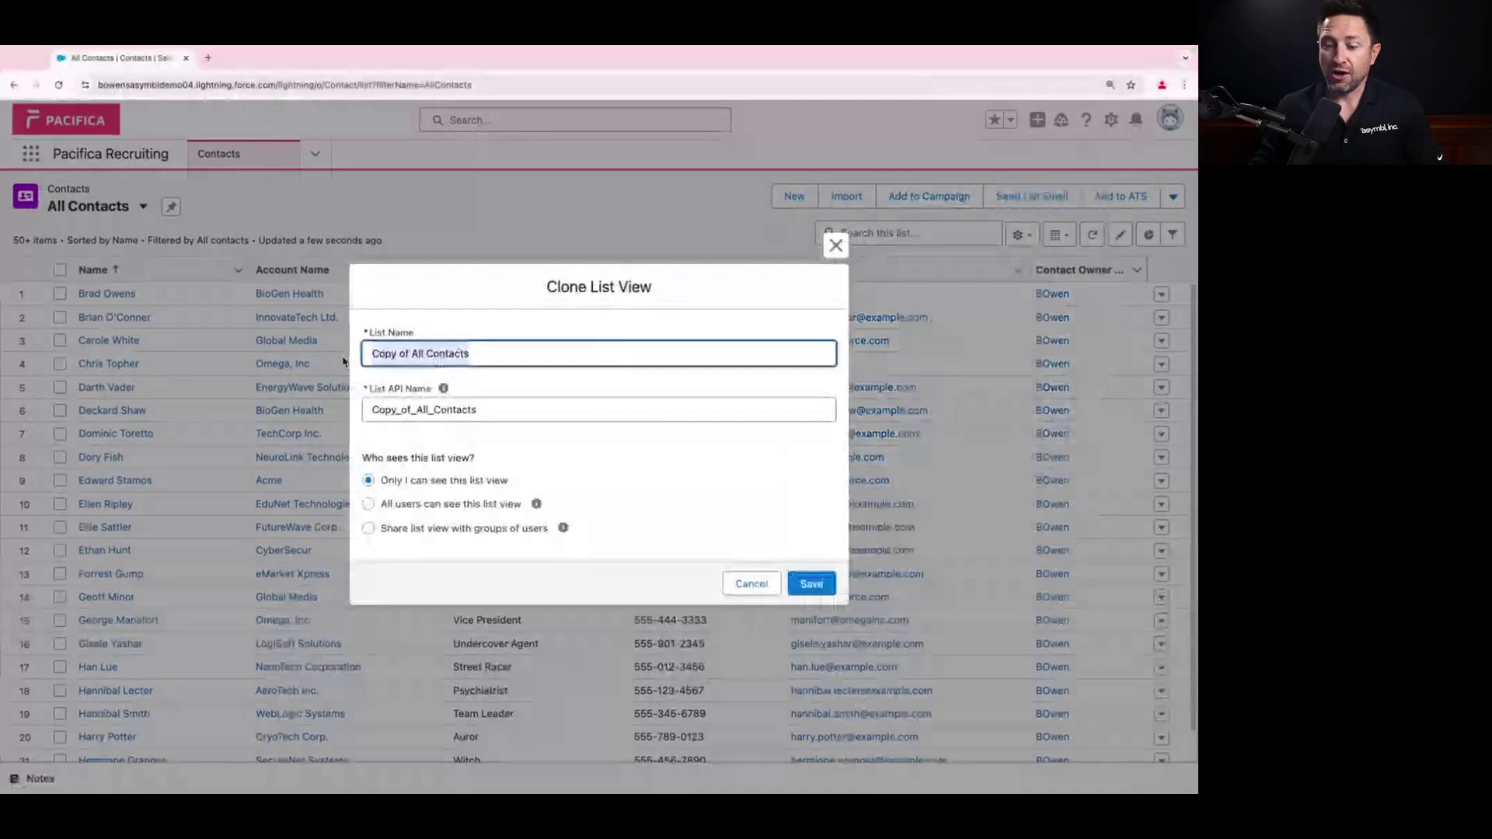
pyautogui.write('Contacts with Ph')
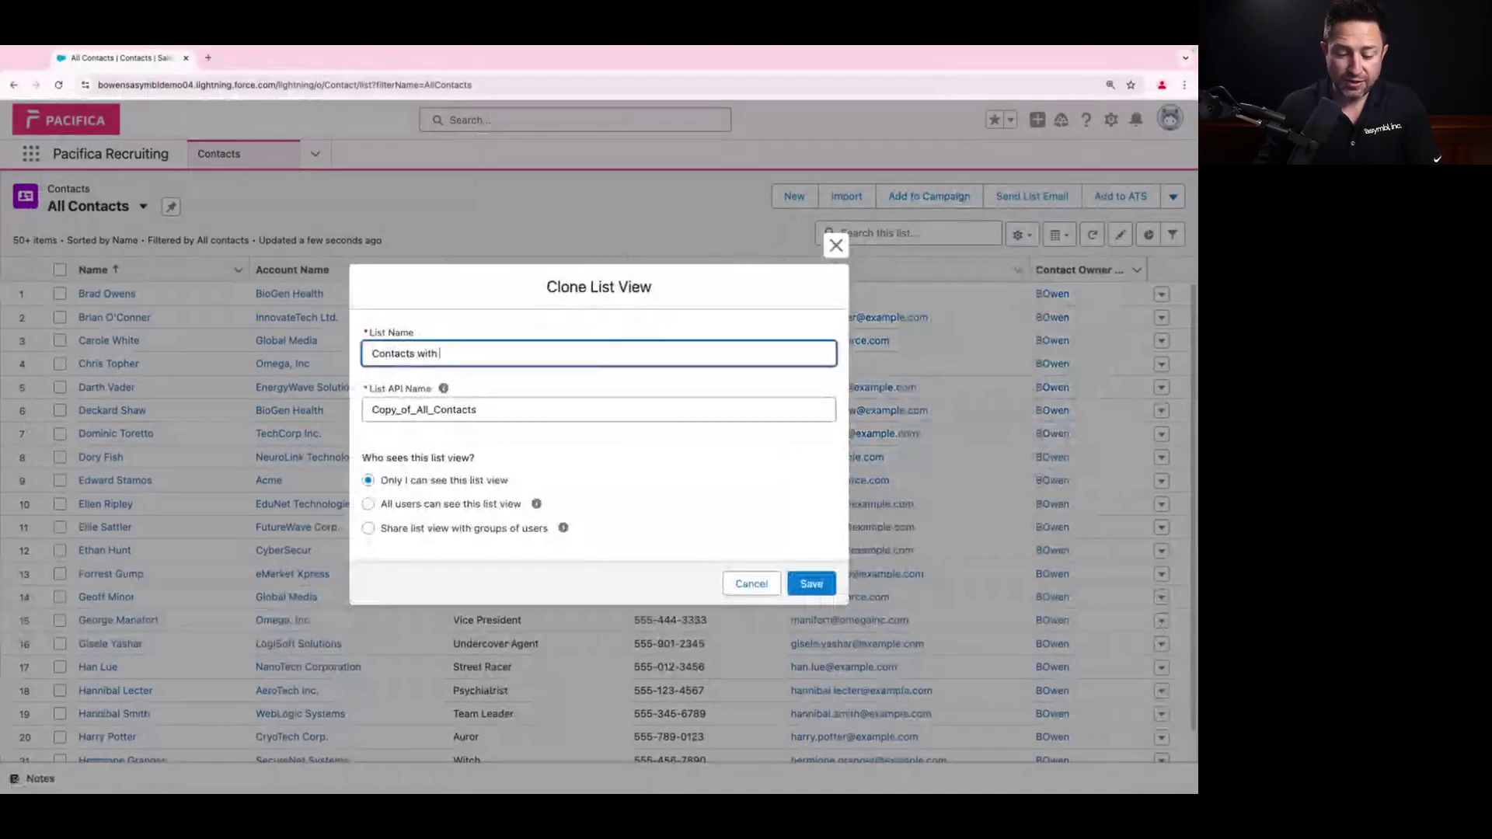
pyautogui.write('one')
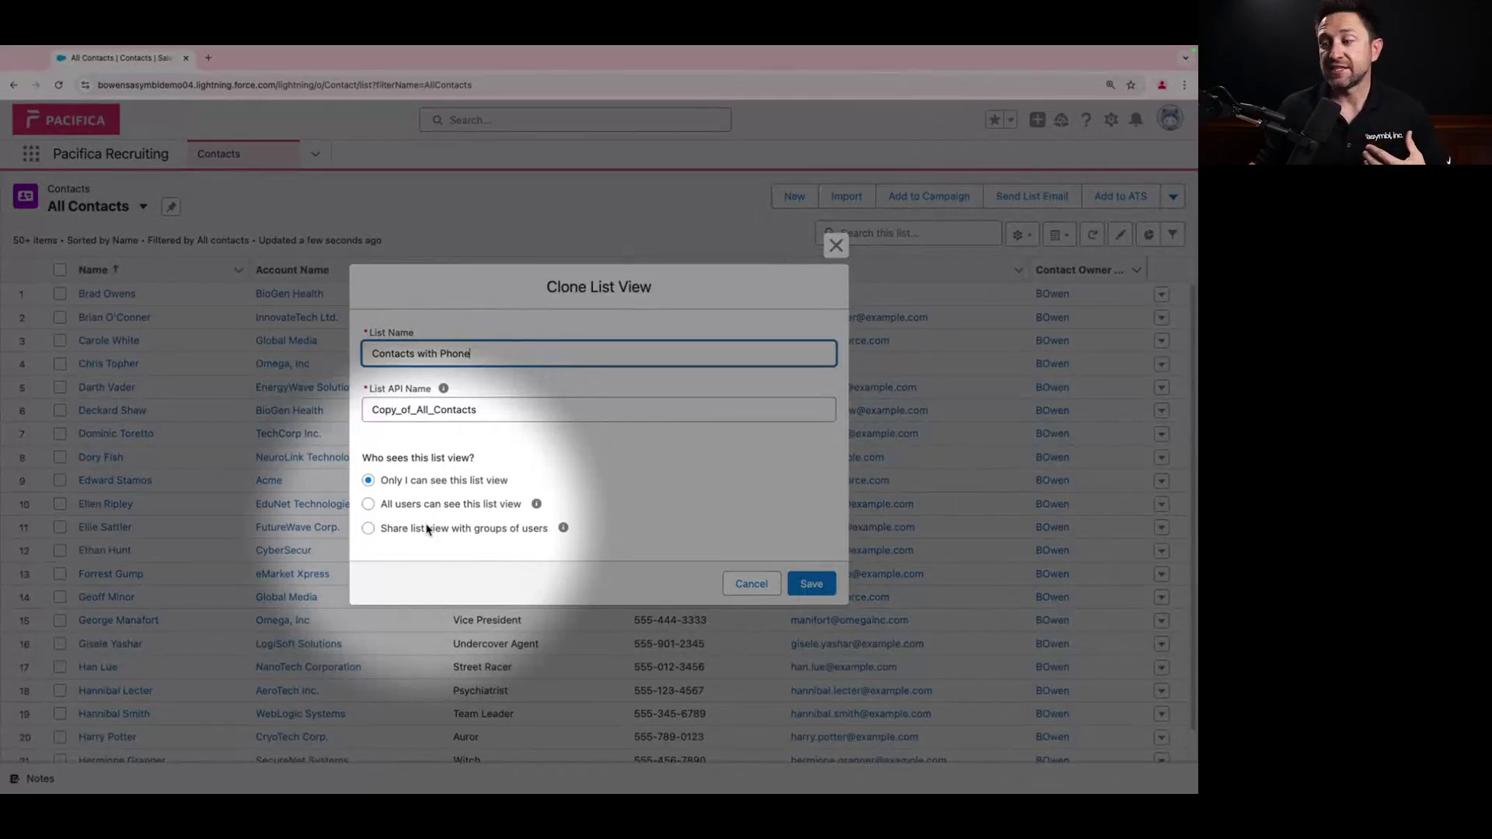
pyautogui.click(811, 584)
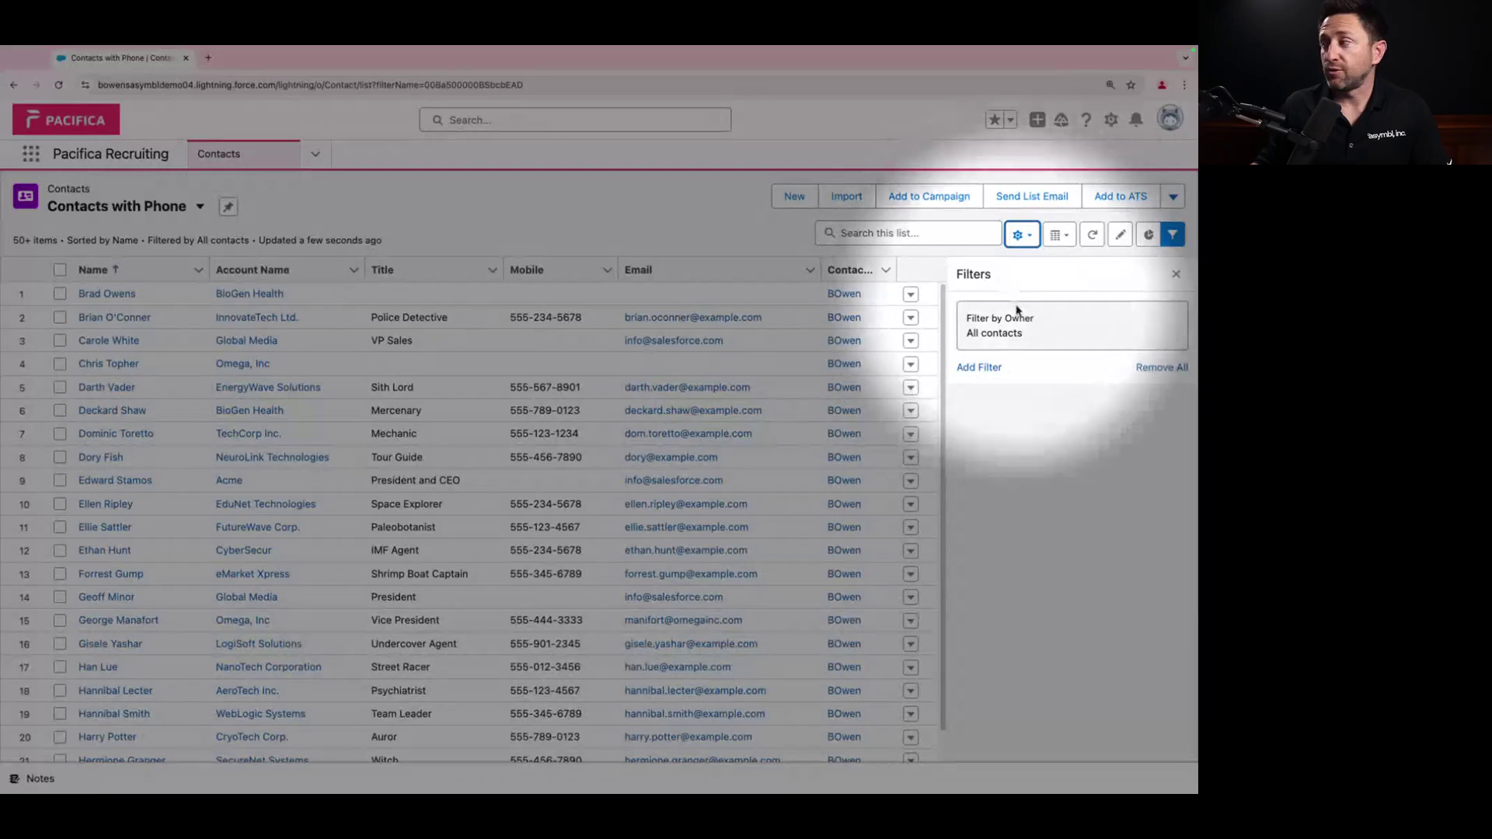
# Add a new filter on the Mobile field to the Contacts with Phone list view
pyautogui.click(980, 367)
pyautogui.click(749, 331)
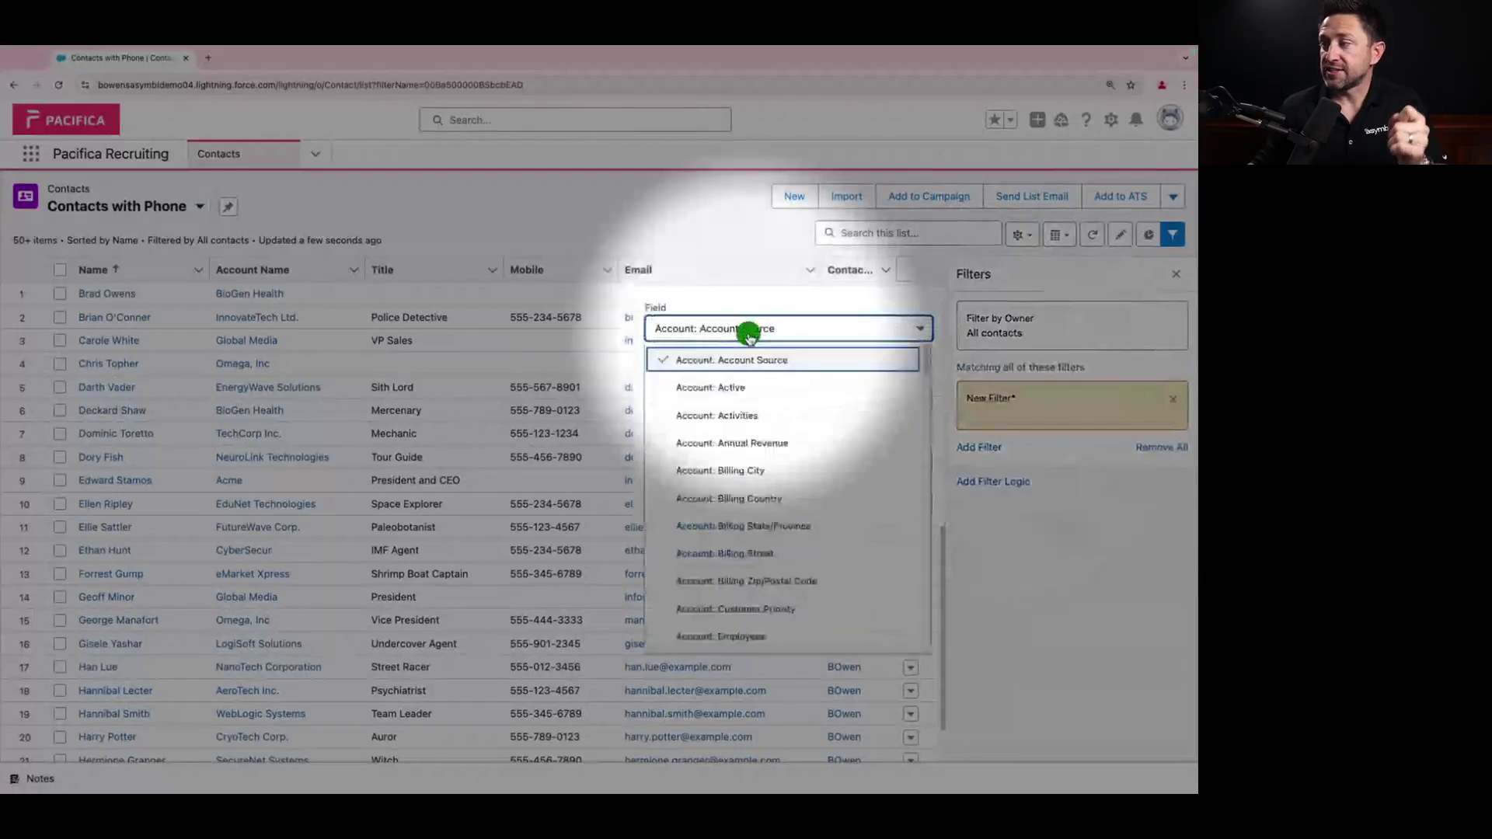
pyautogui.write('mo')
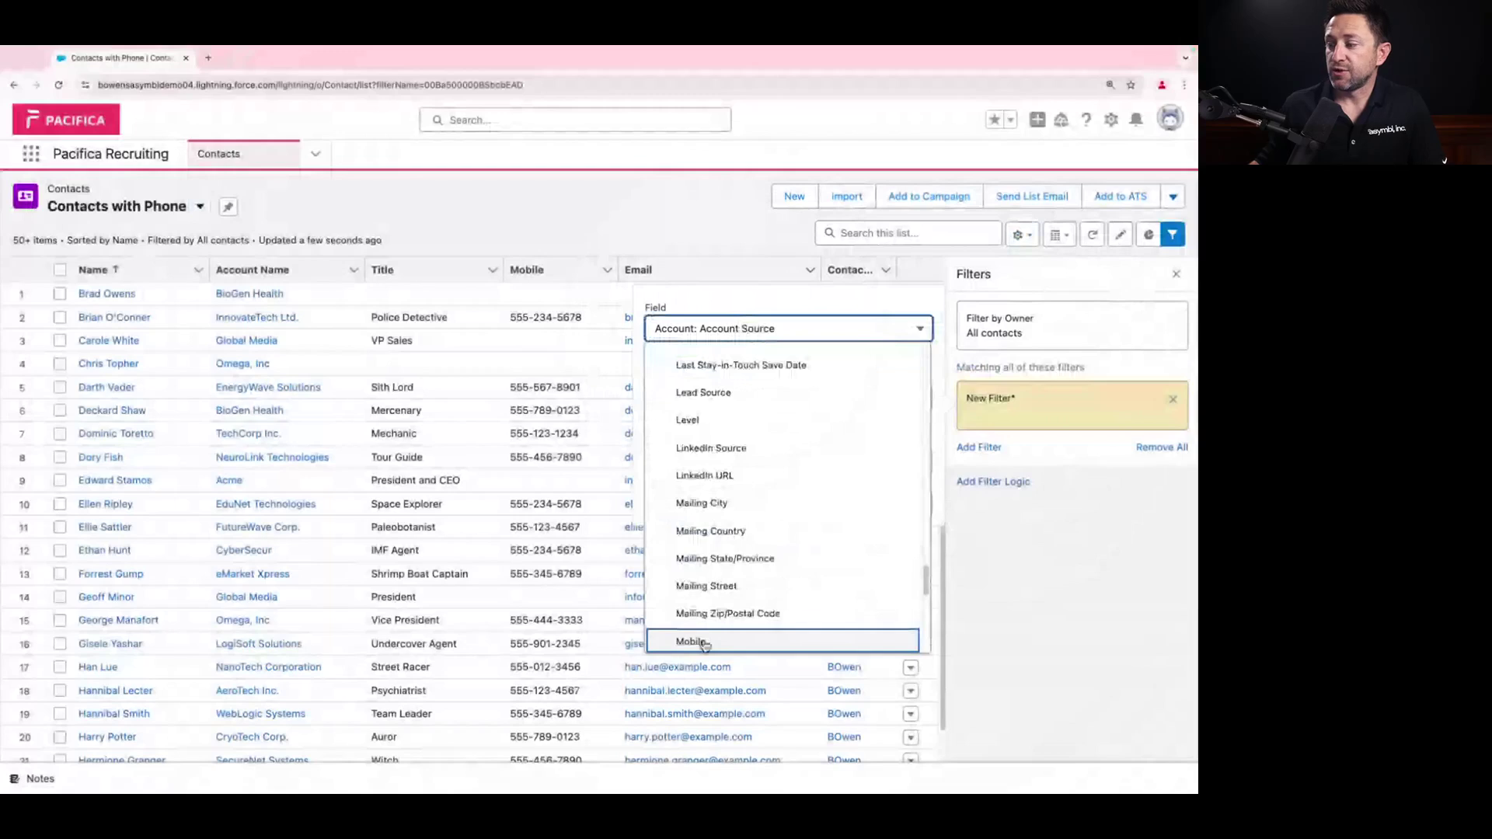
pyautogui.press('Return')
# Set the Mobile filter to not equal to "", save it to the list view and close the filters
pyautogui.click(731, 401)
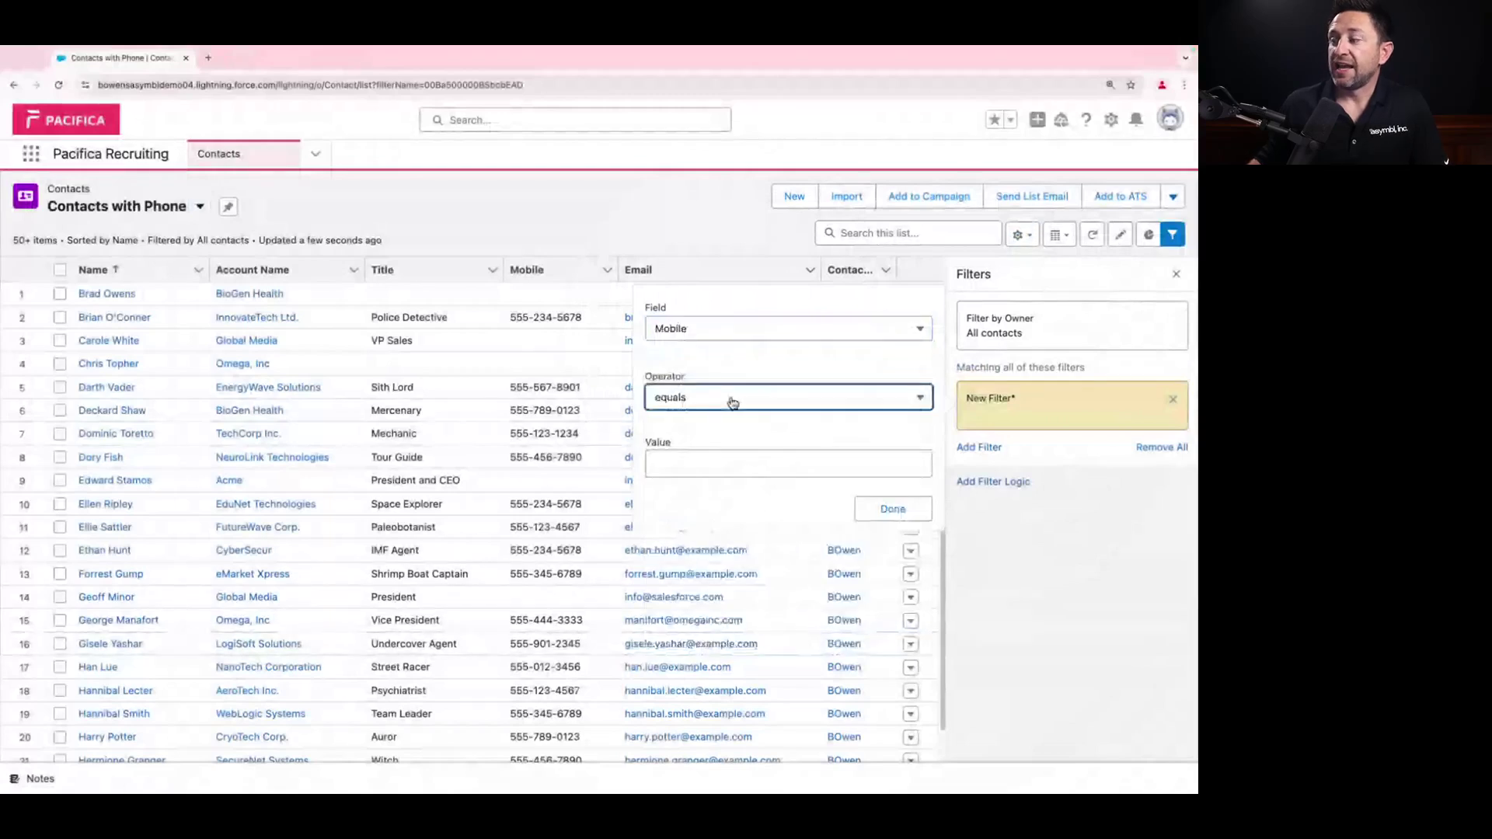
pyautogui.click(731, 401)
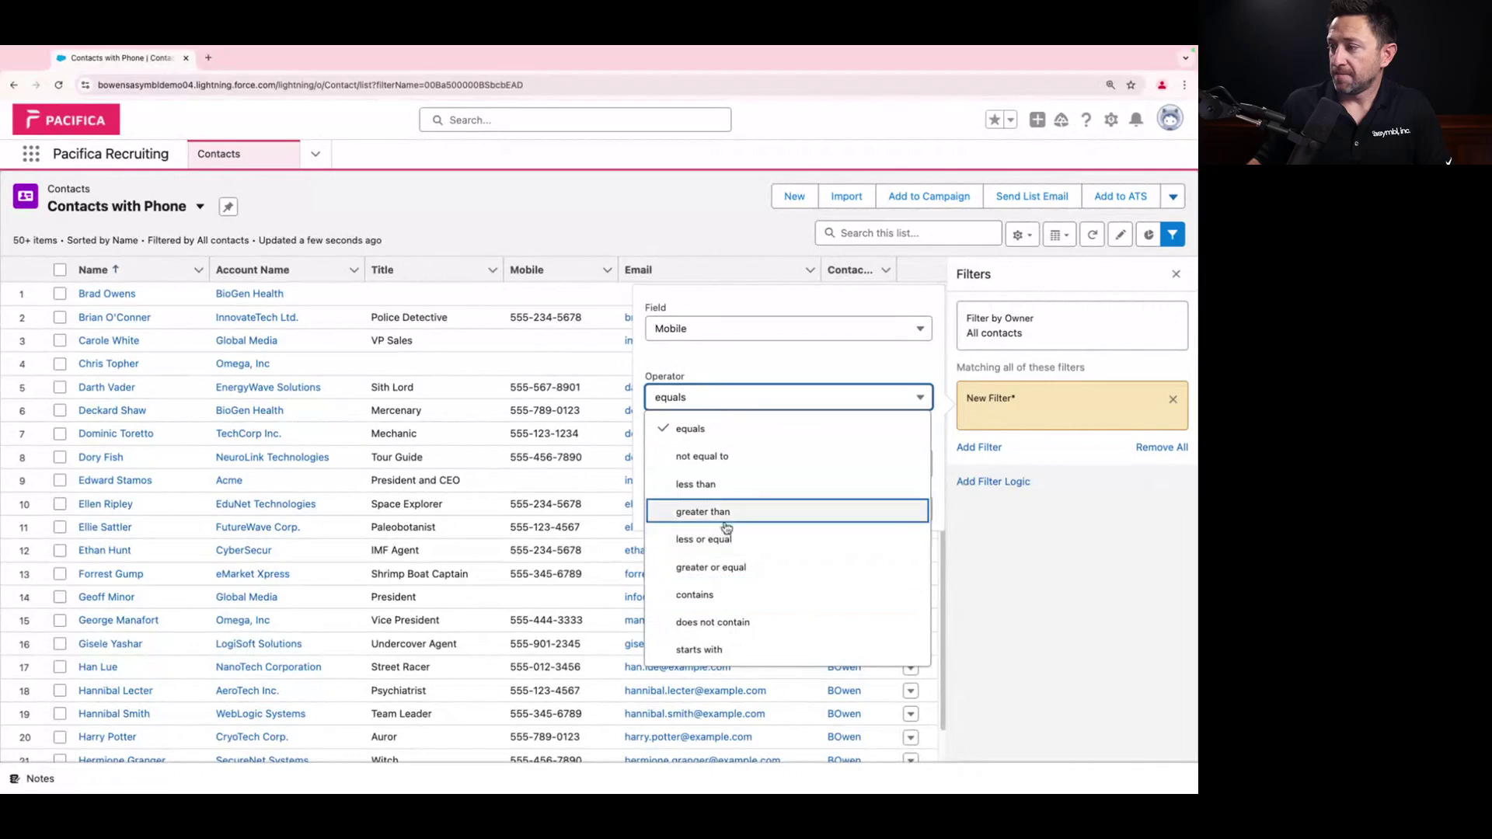
pyautogui.click(719, 458)
pyautogui.click(714, 461)
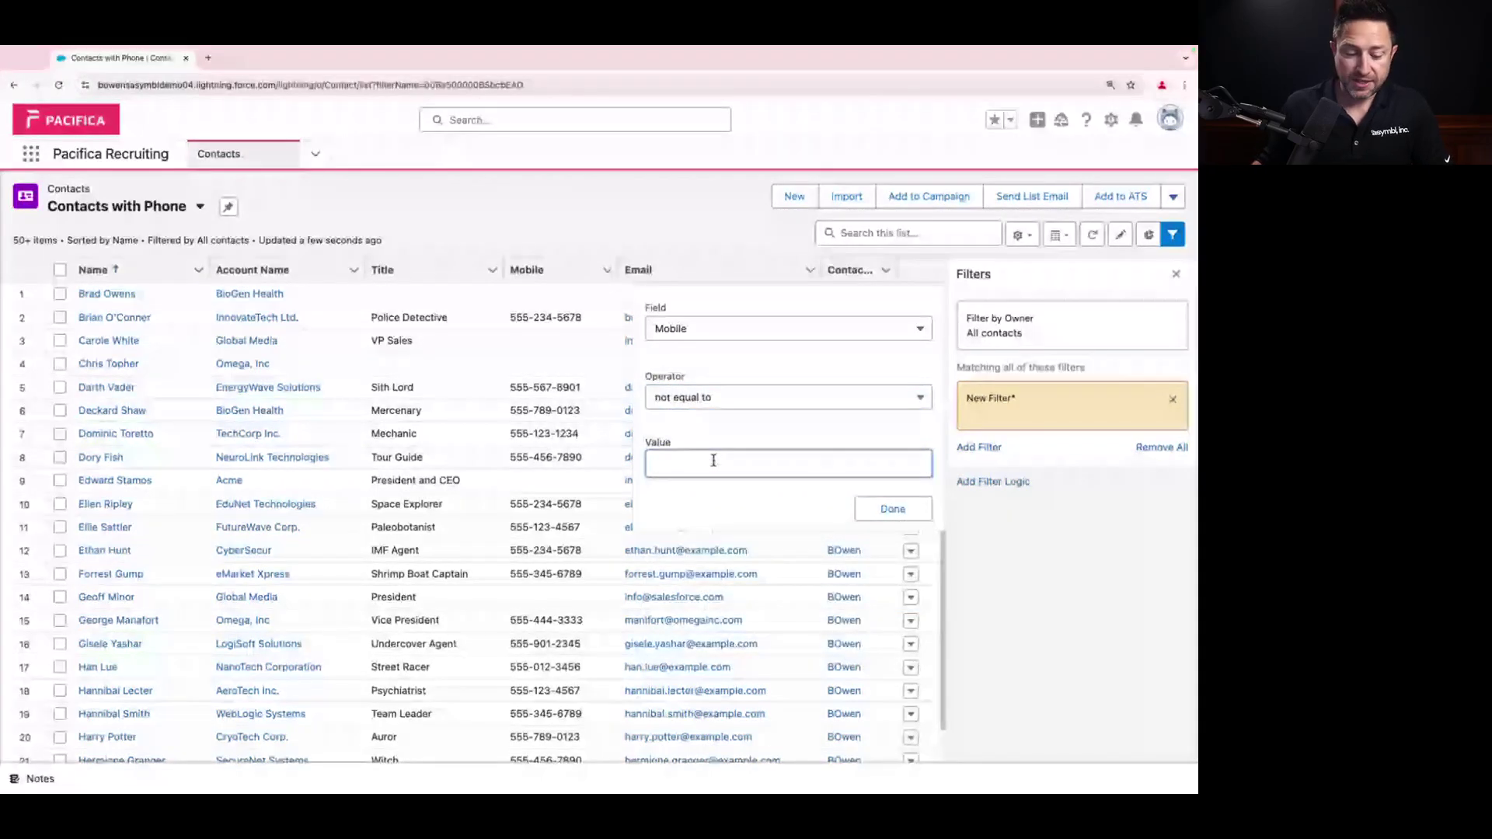
pyautogui.write('""')
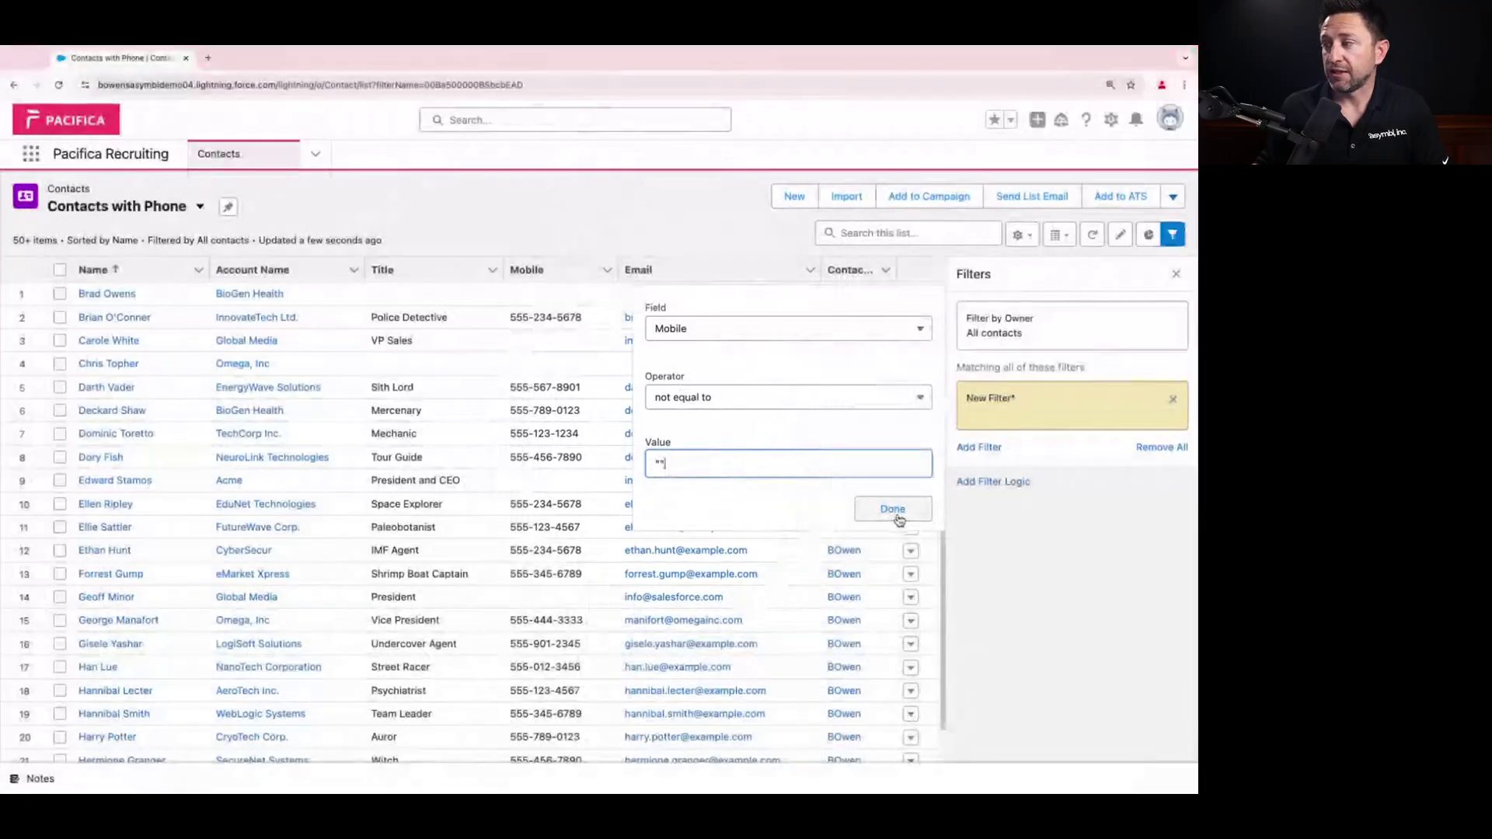
pyautogui.click(894, 512)
pyautogui.click(1138, 278)
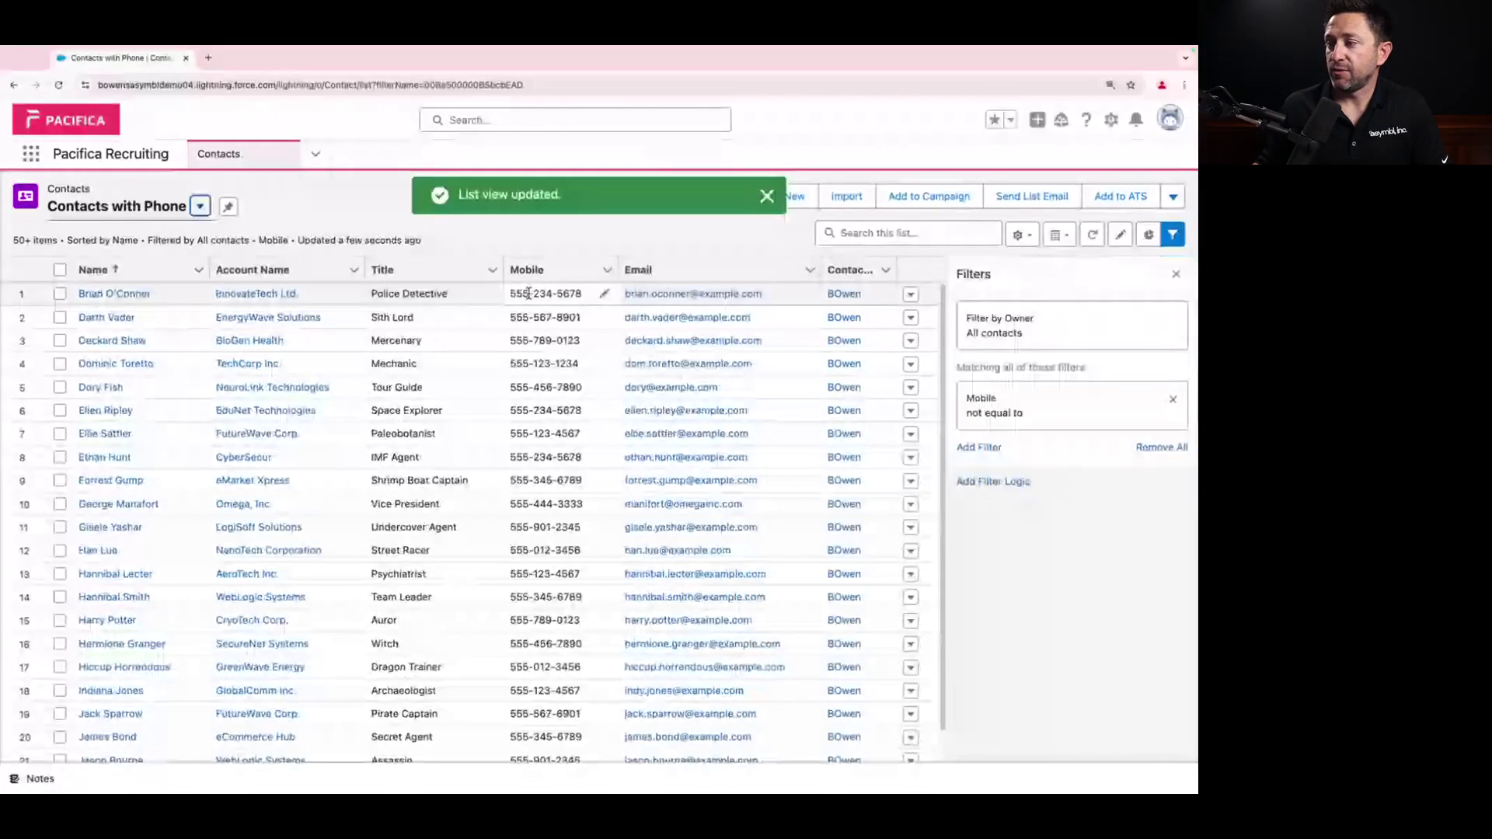
pyautogui.scroll(-3, 523, 598)
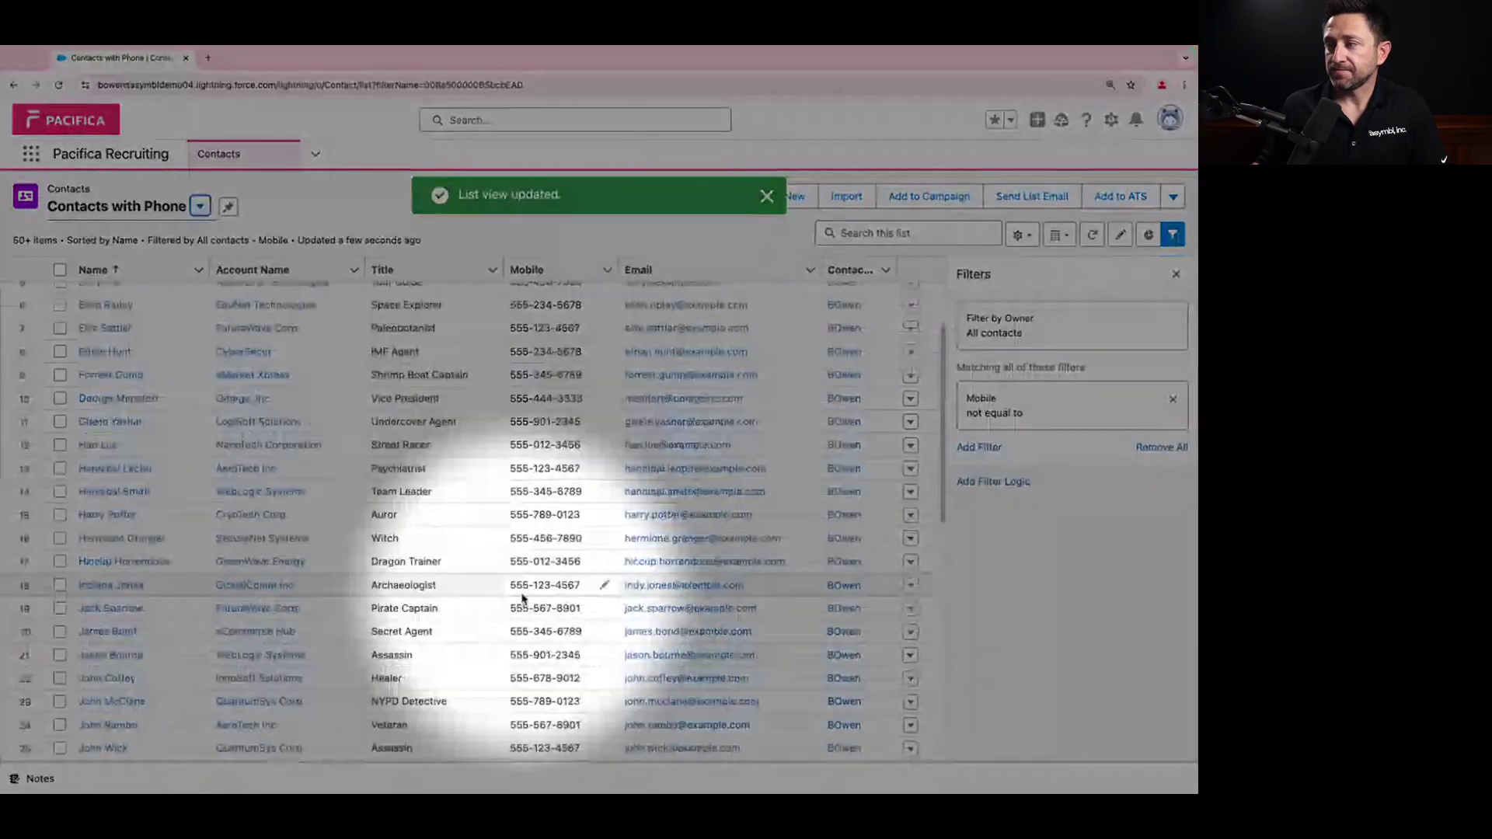
pyautogui.scroll(3, 526, 360)
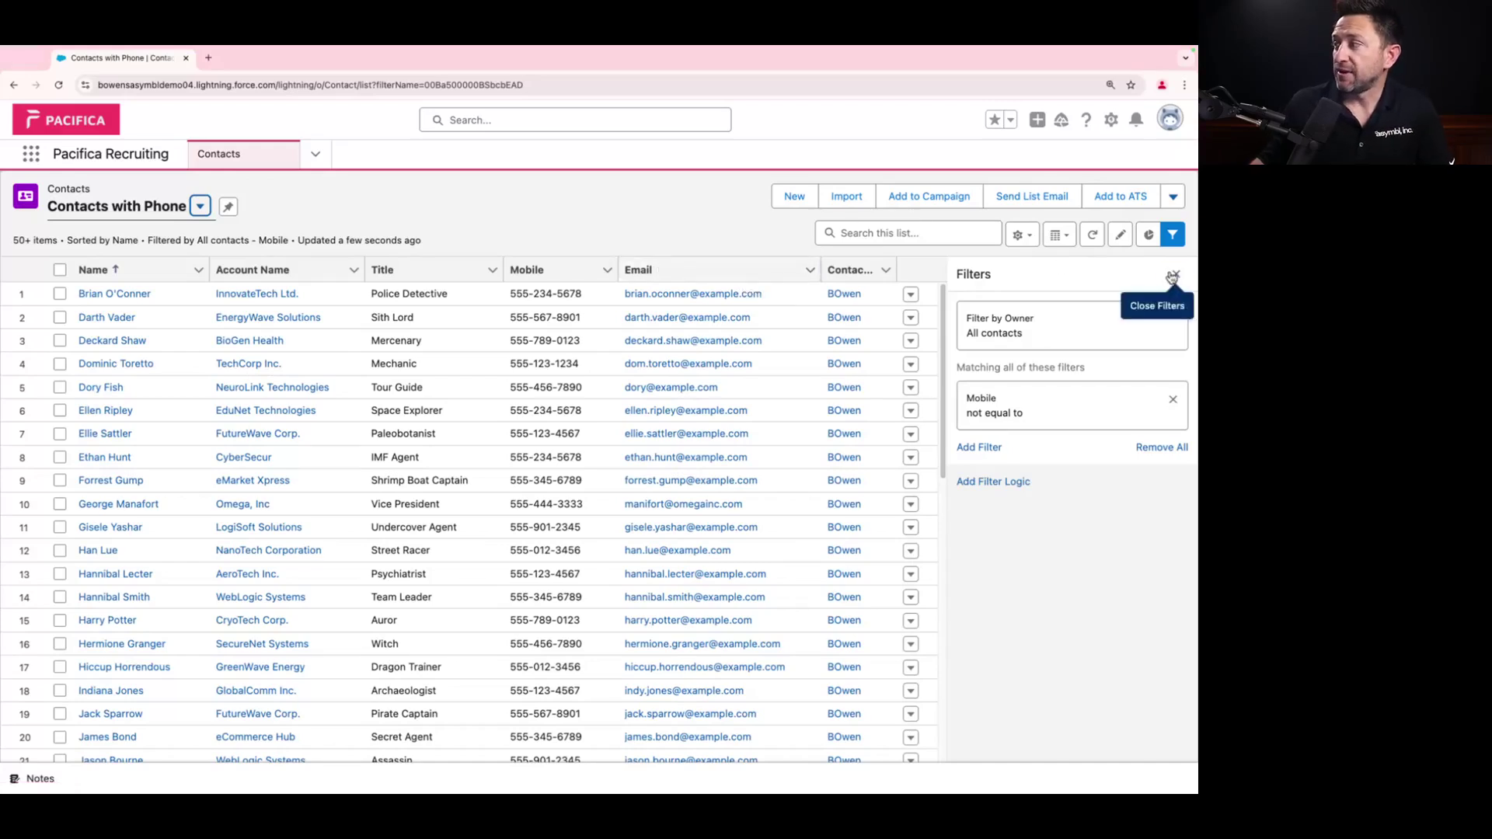
pyautogui.click(1171, 234)
# Add Mailing City to the visible fields of the Contacts with Phone list view
pyautogui.click(1023, 243)
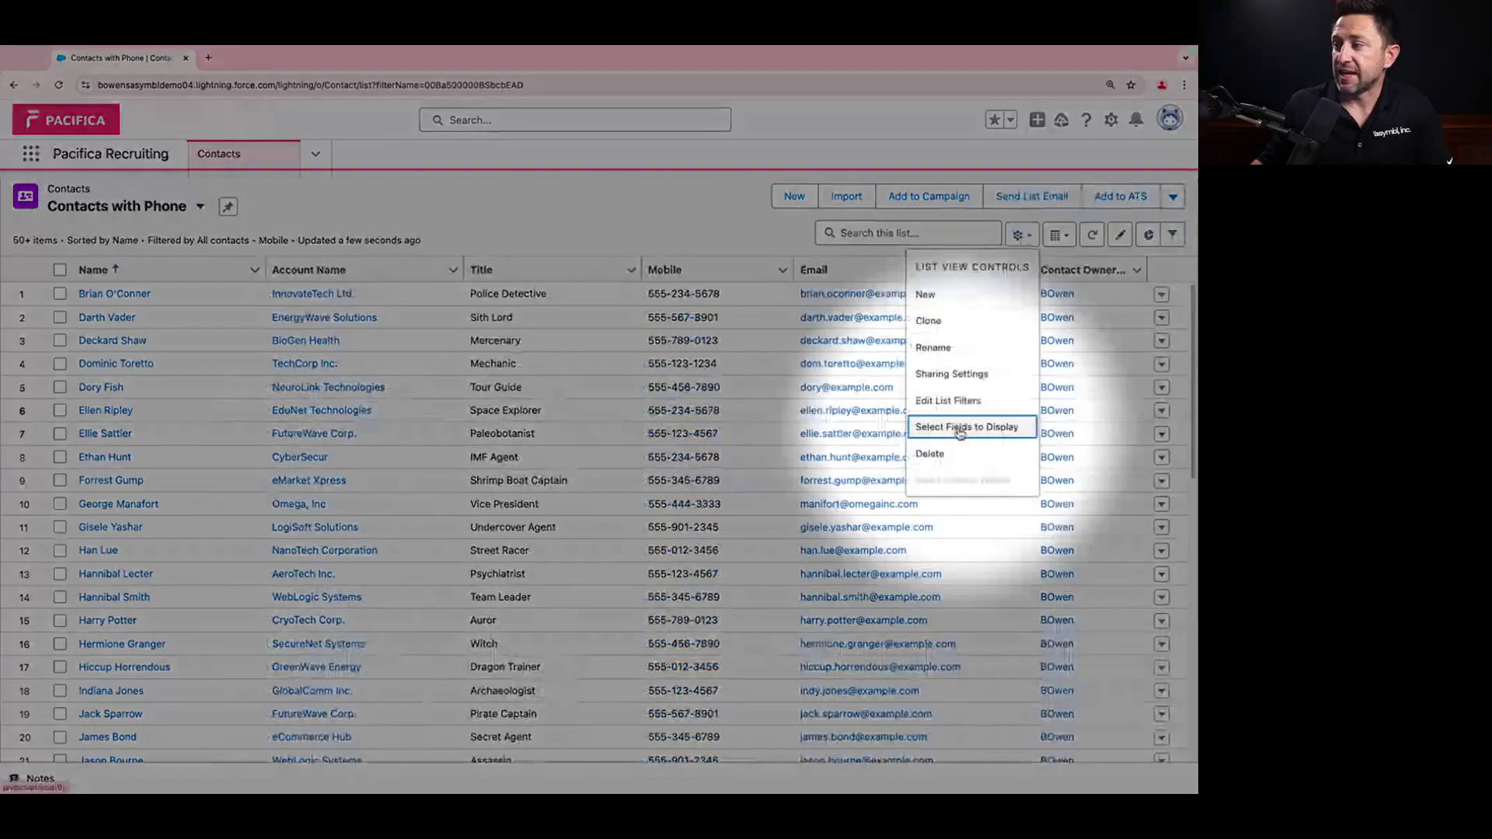
pyautogui.click(960, 430)
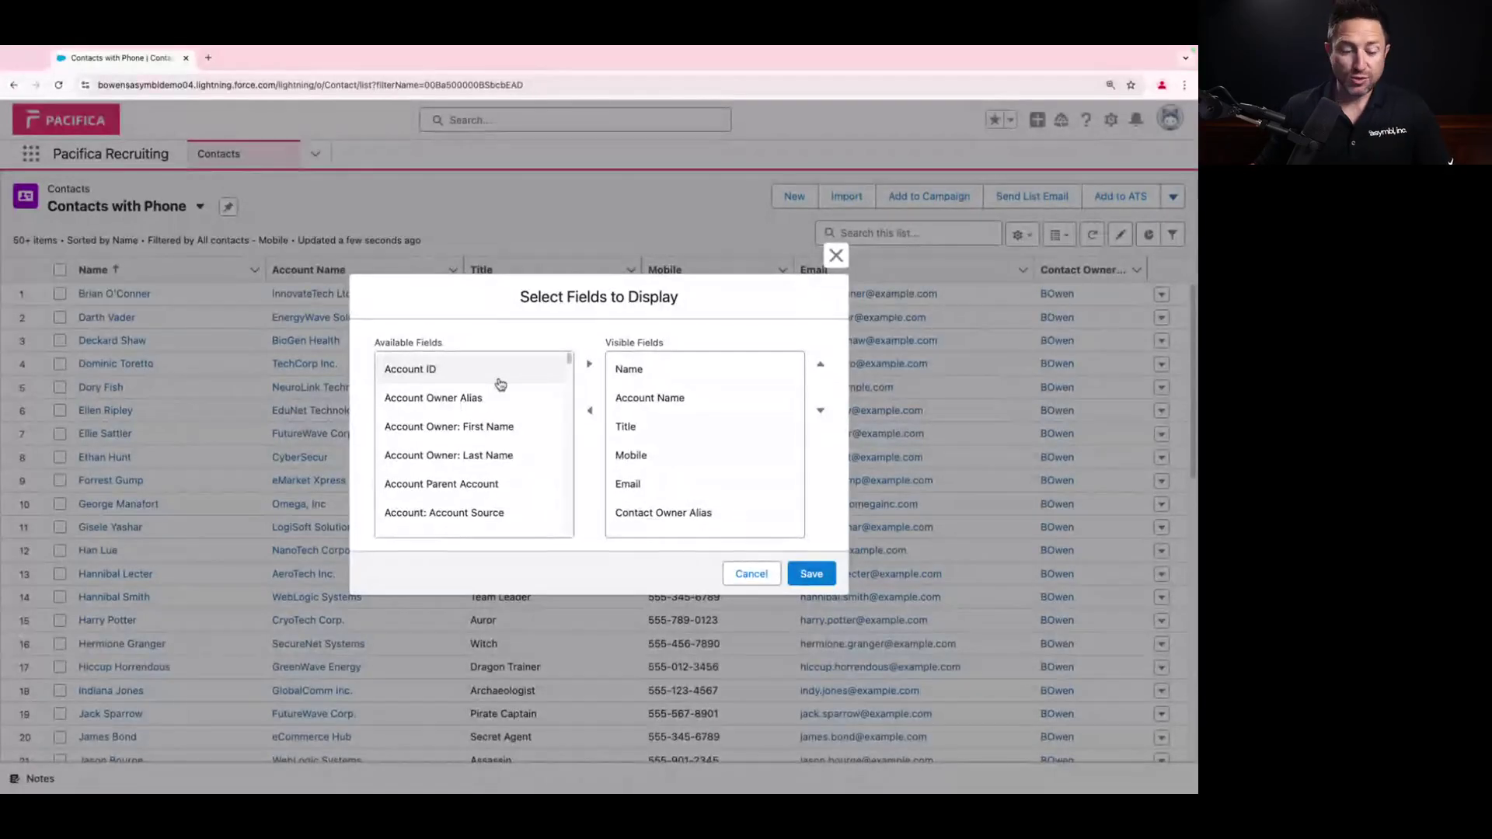
pyautogui.scroll(-5, 467, 427)
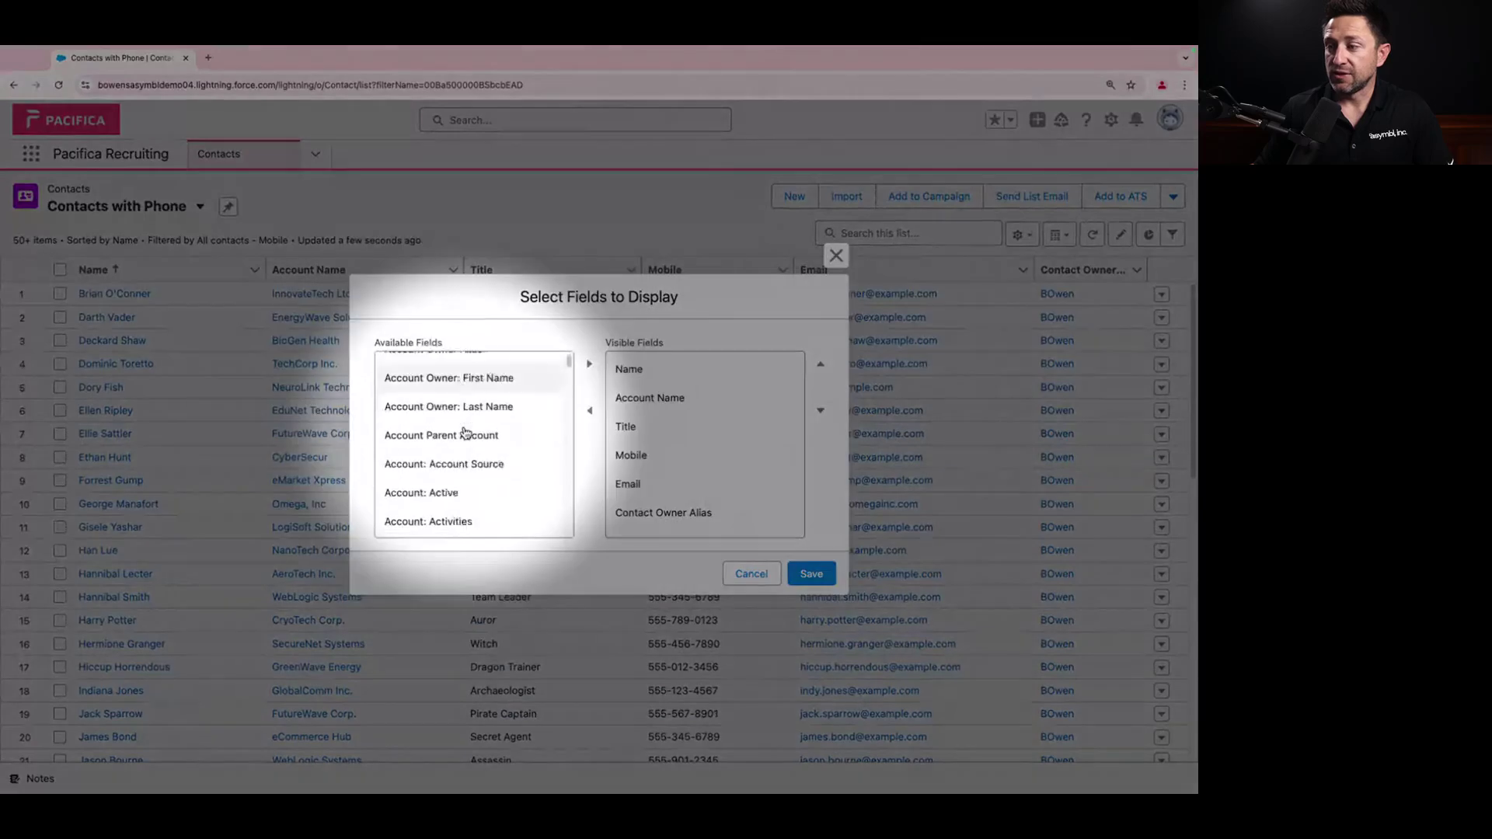
pyautogui.scroll(-10, 464, 432)
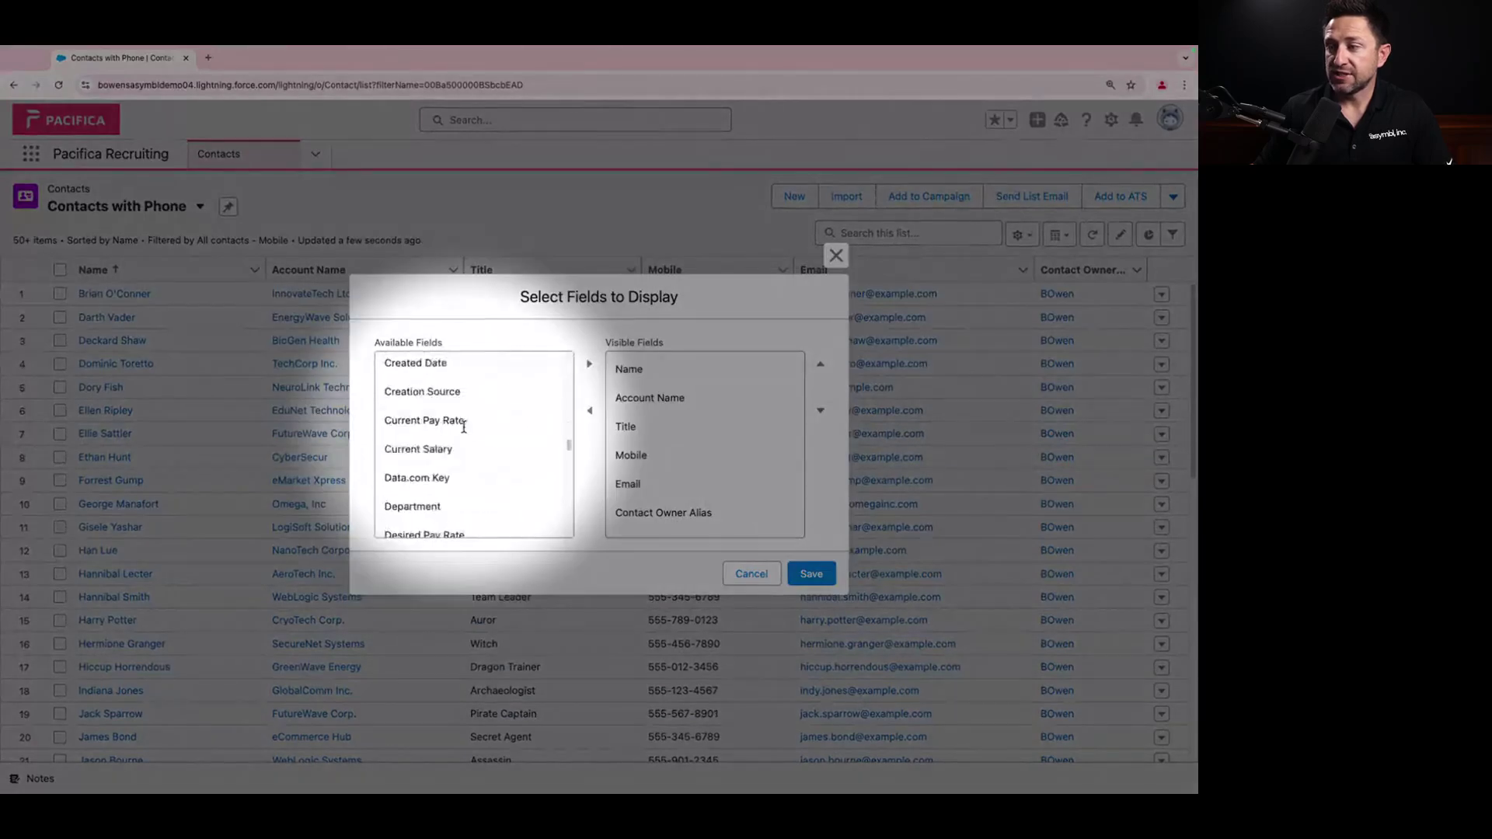
pyautogui.scroll(-10, 465, 432)
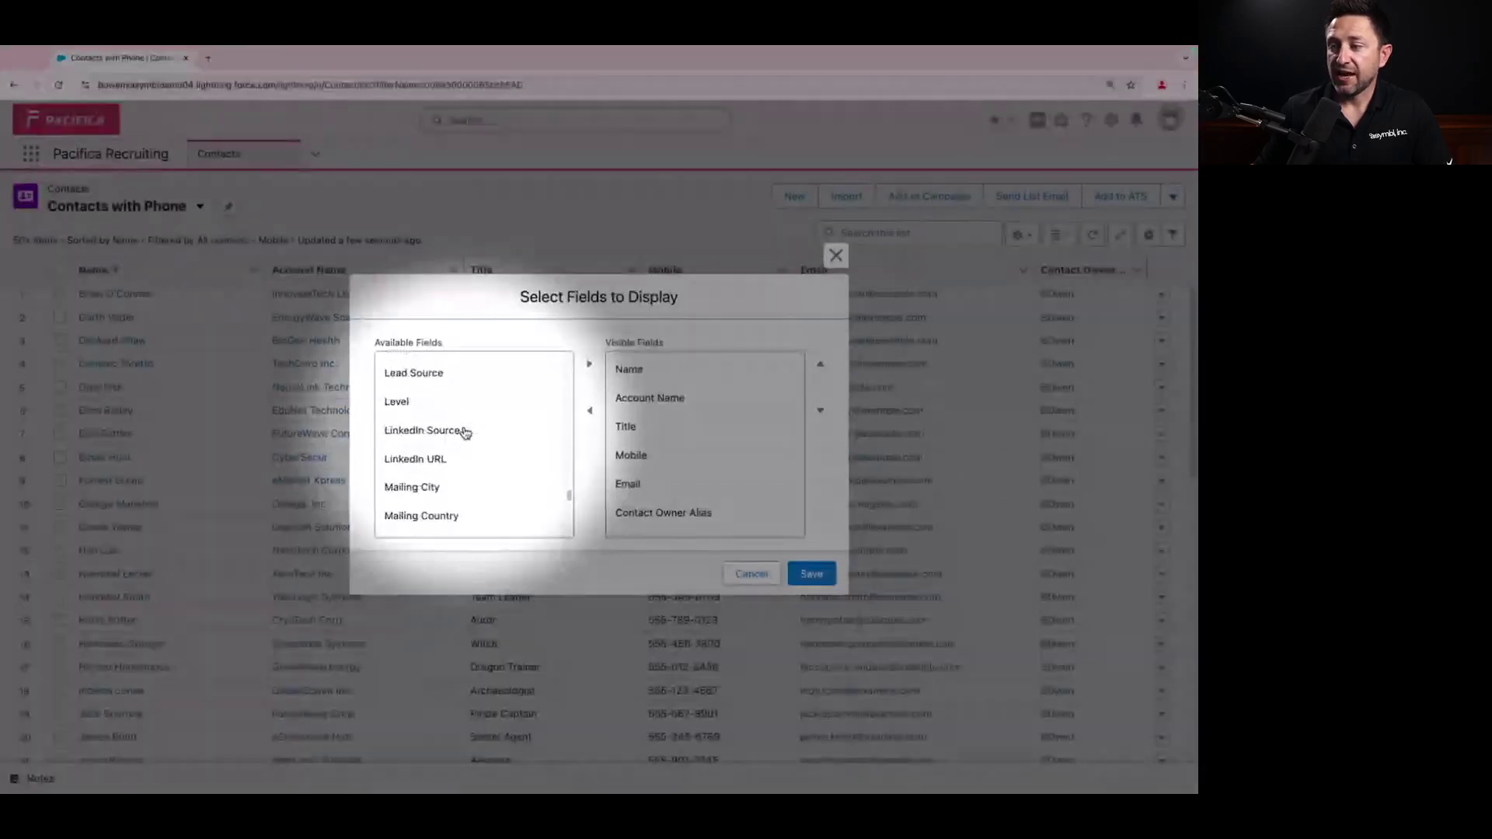
pyautogui.click(443, 488)
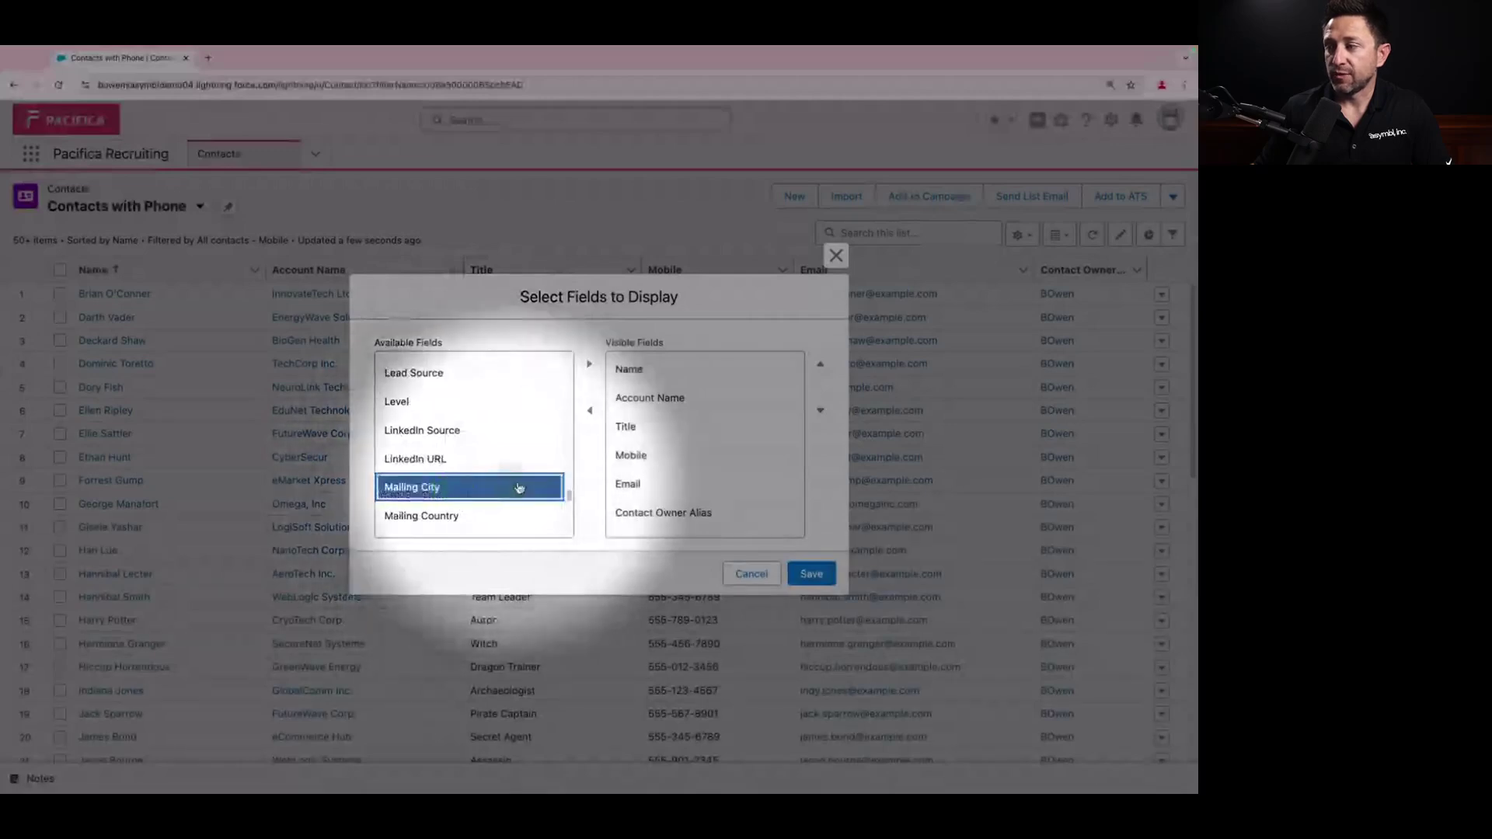
pyautogui.click(589, 364)
# Remove Contact Owner Alias from the visible fields and save the field selection
pyautogui.scroll(-2, 682, 463)
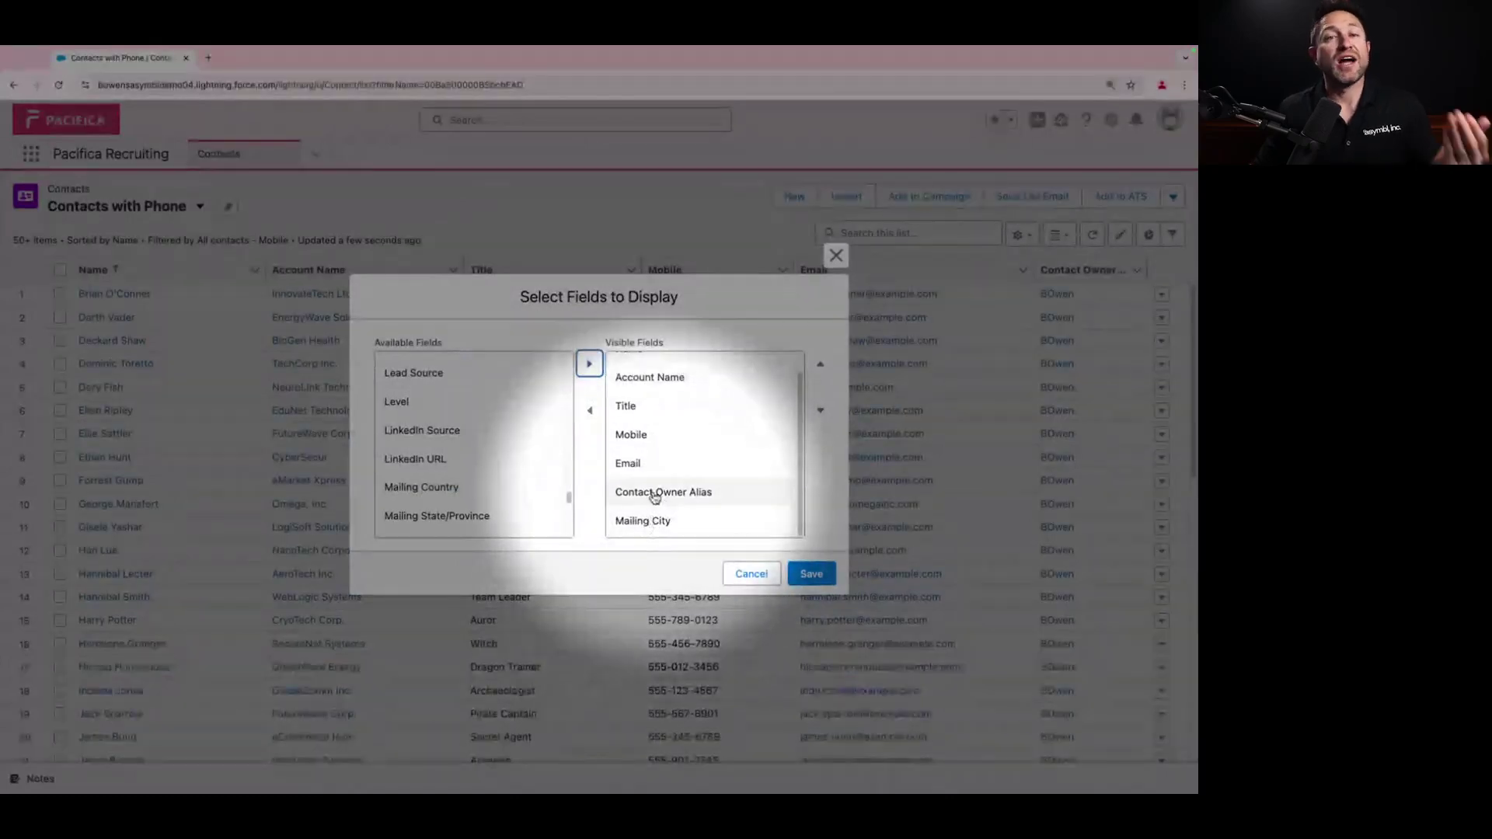
pyautogui.click(655, 494)
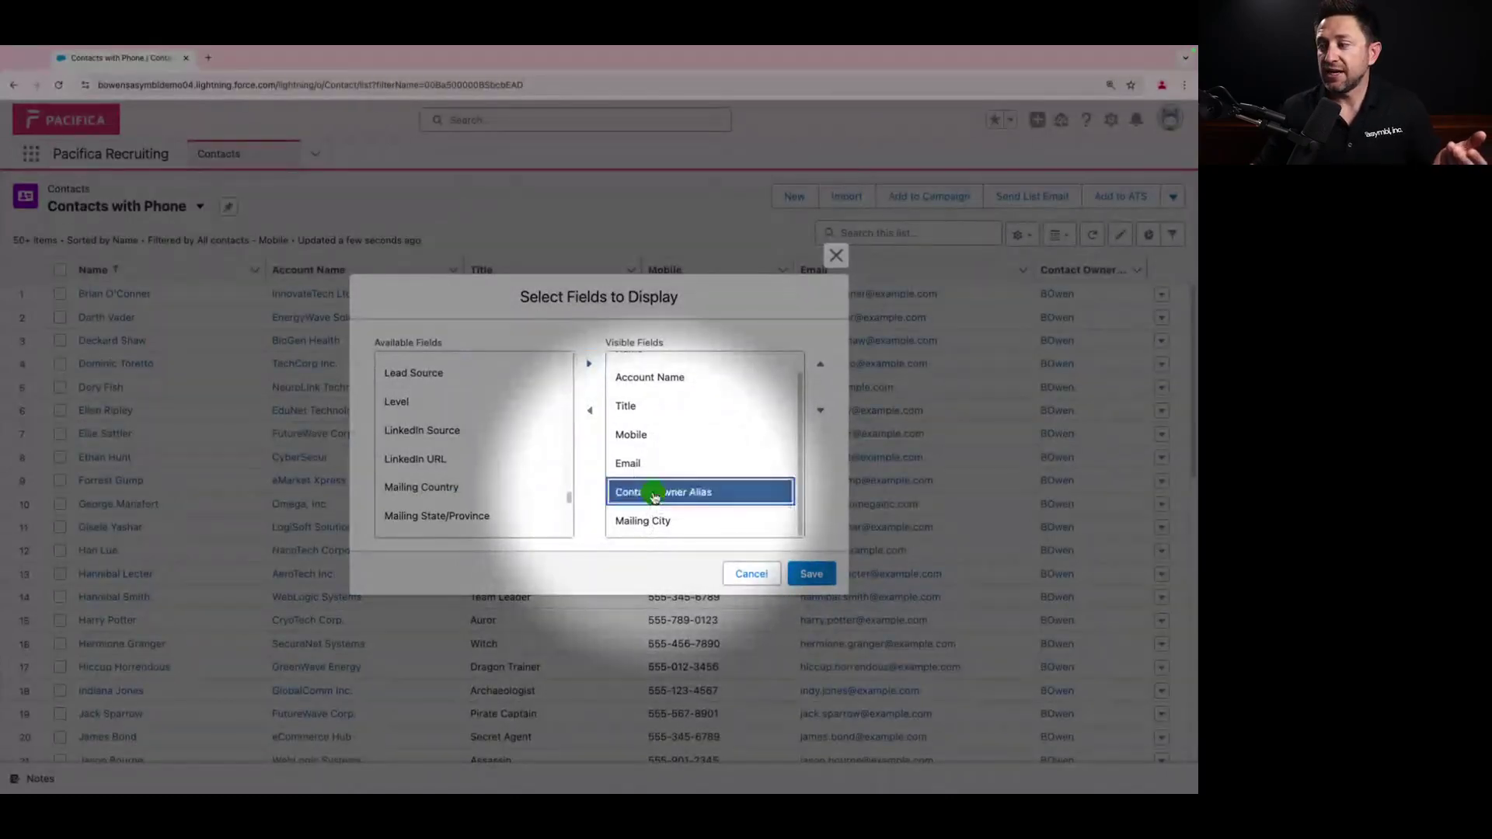
pyautogui.click(590, 410)
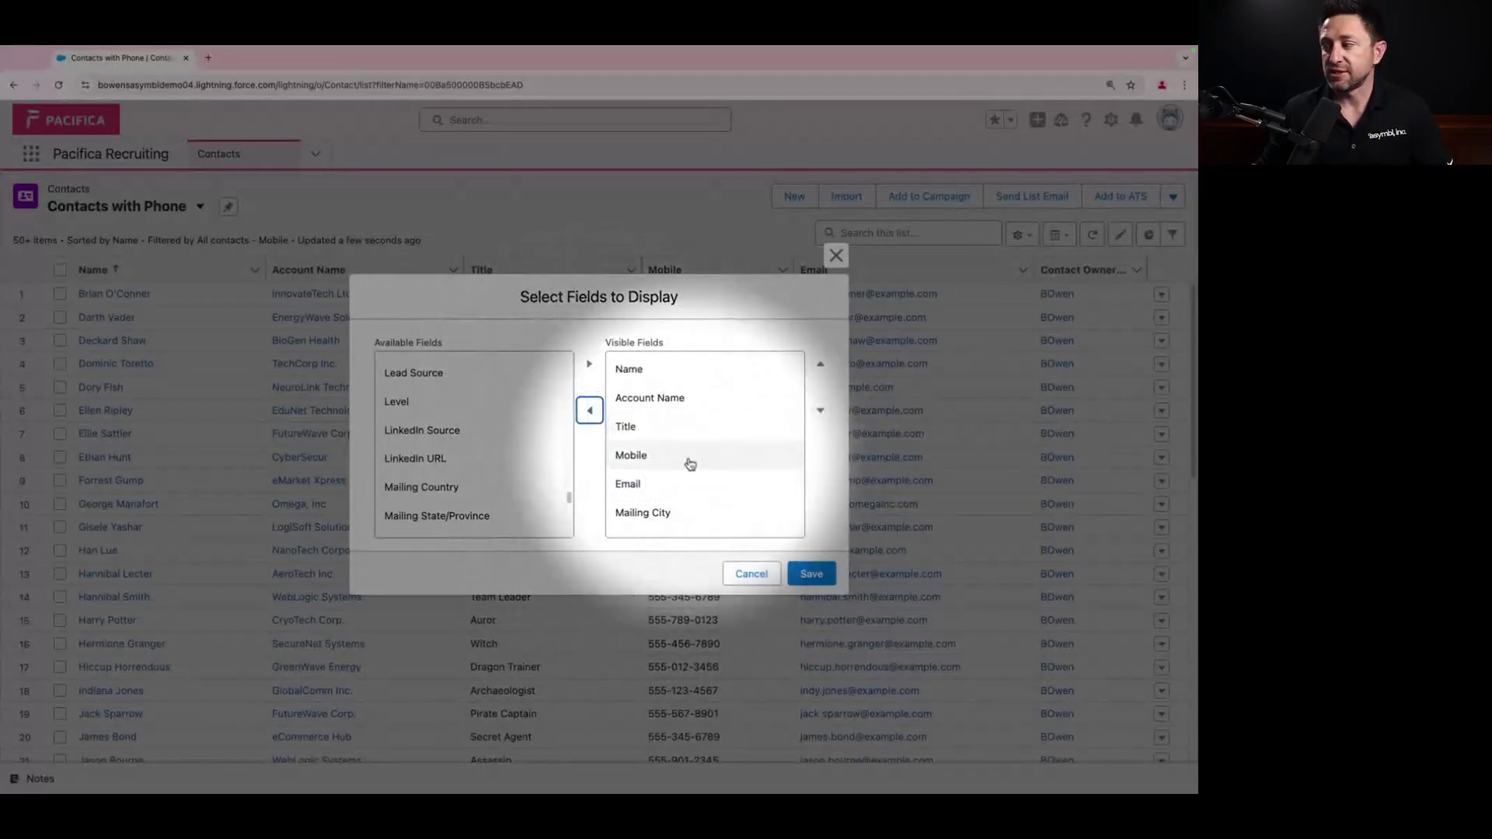
pyautogui.click(804, 575)
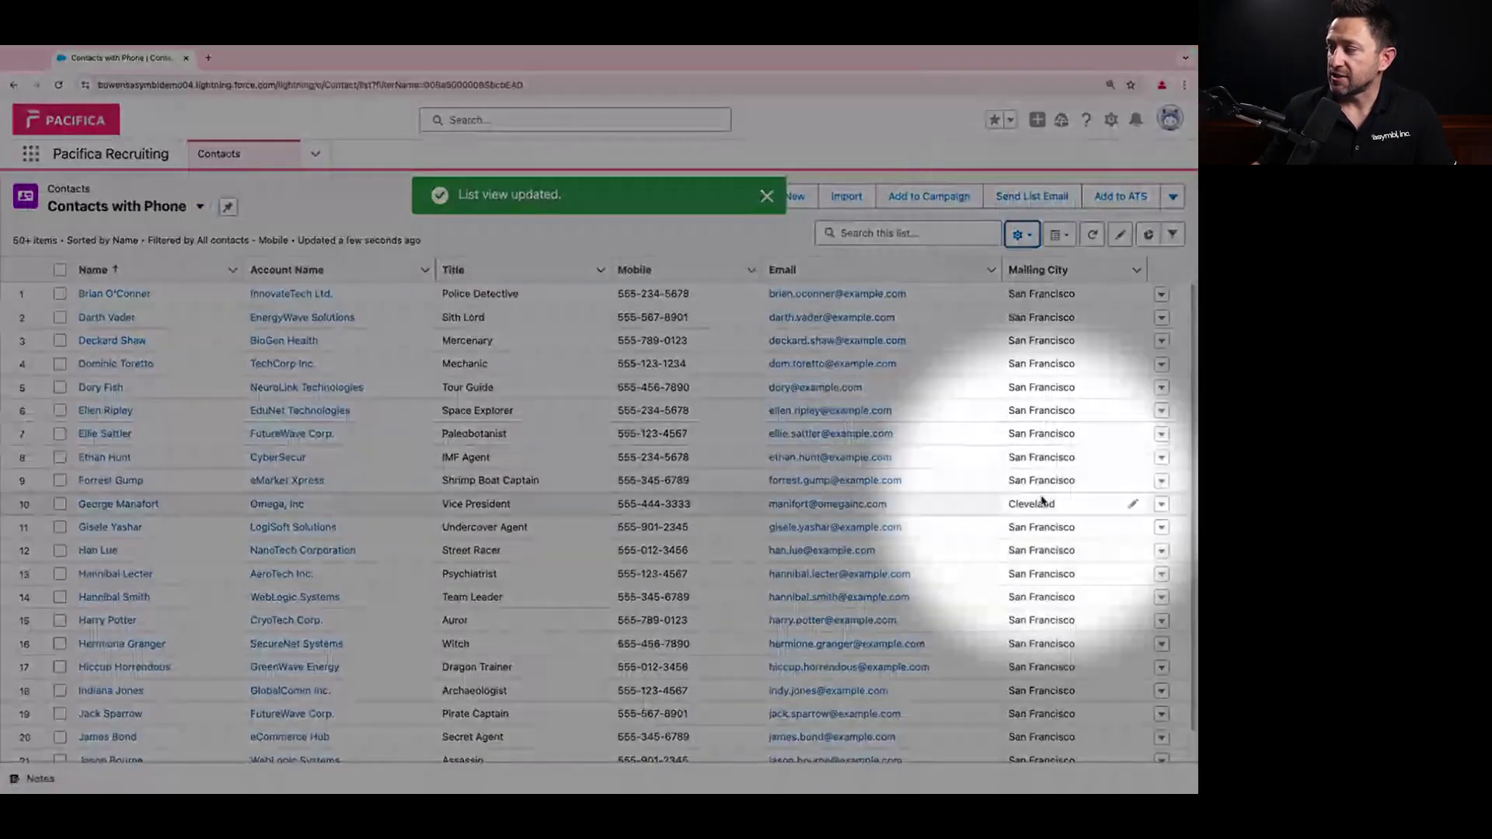
# Sort the contacts list by Mailing City in ascending order
pyautogui.scroll(-5, 1033, 505)
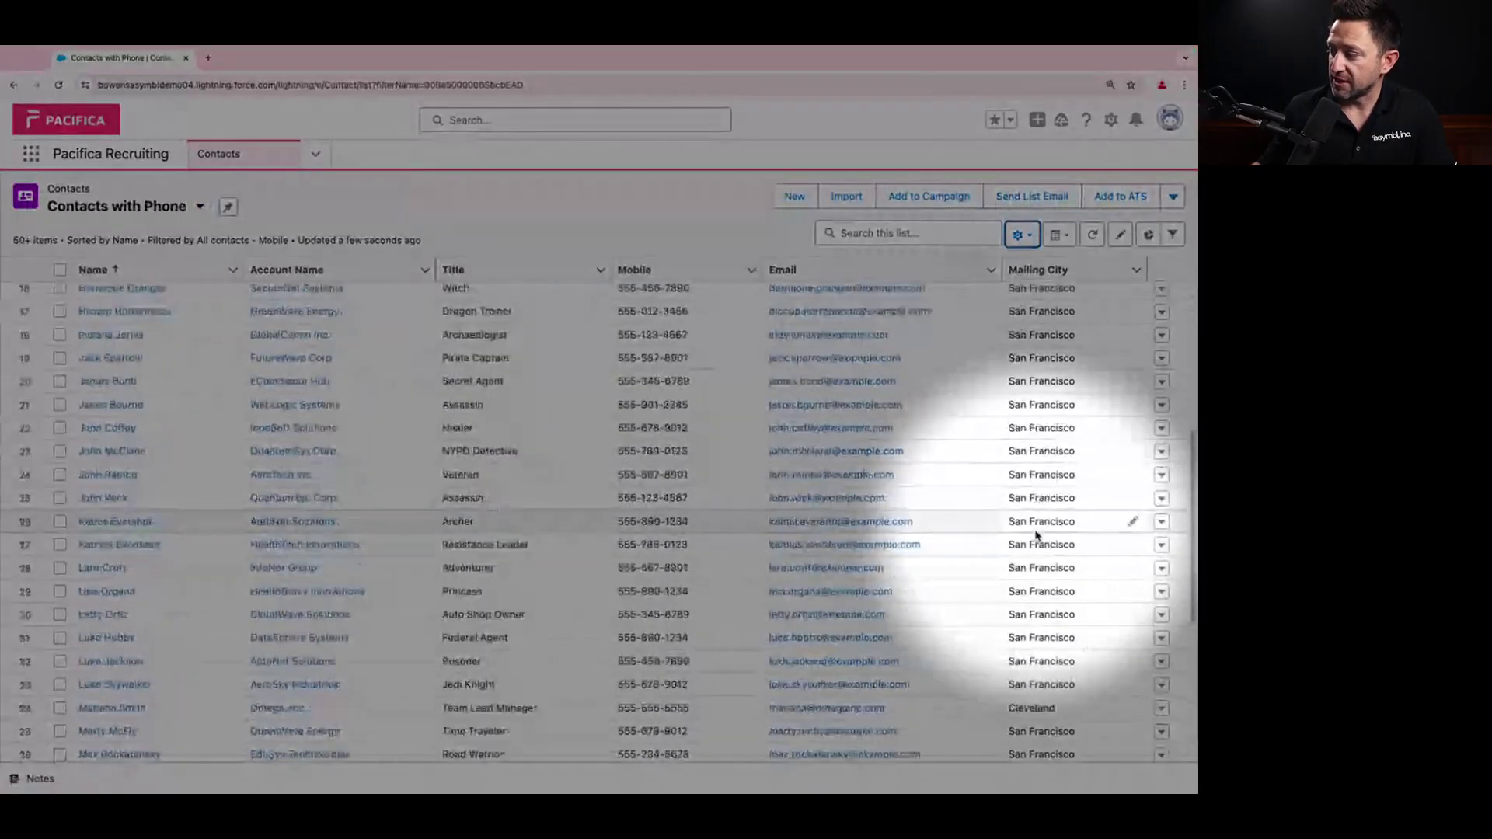
pyautogui.scroll(-3, 1035, 534)
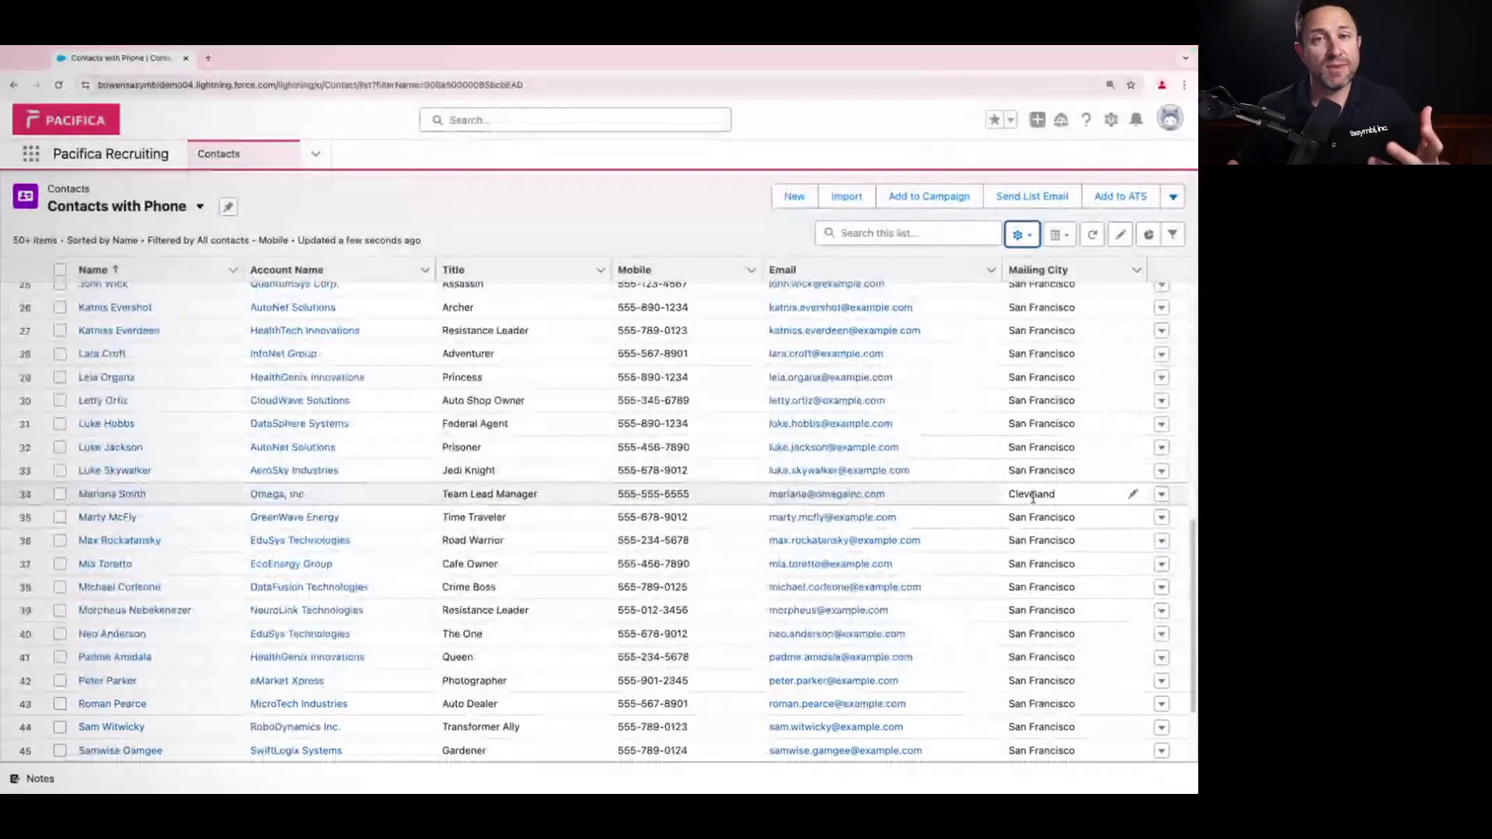
pyautogui.scroll(8, 1032, 498)
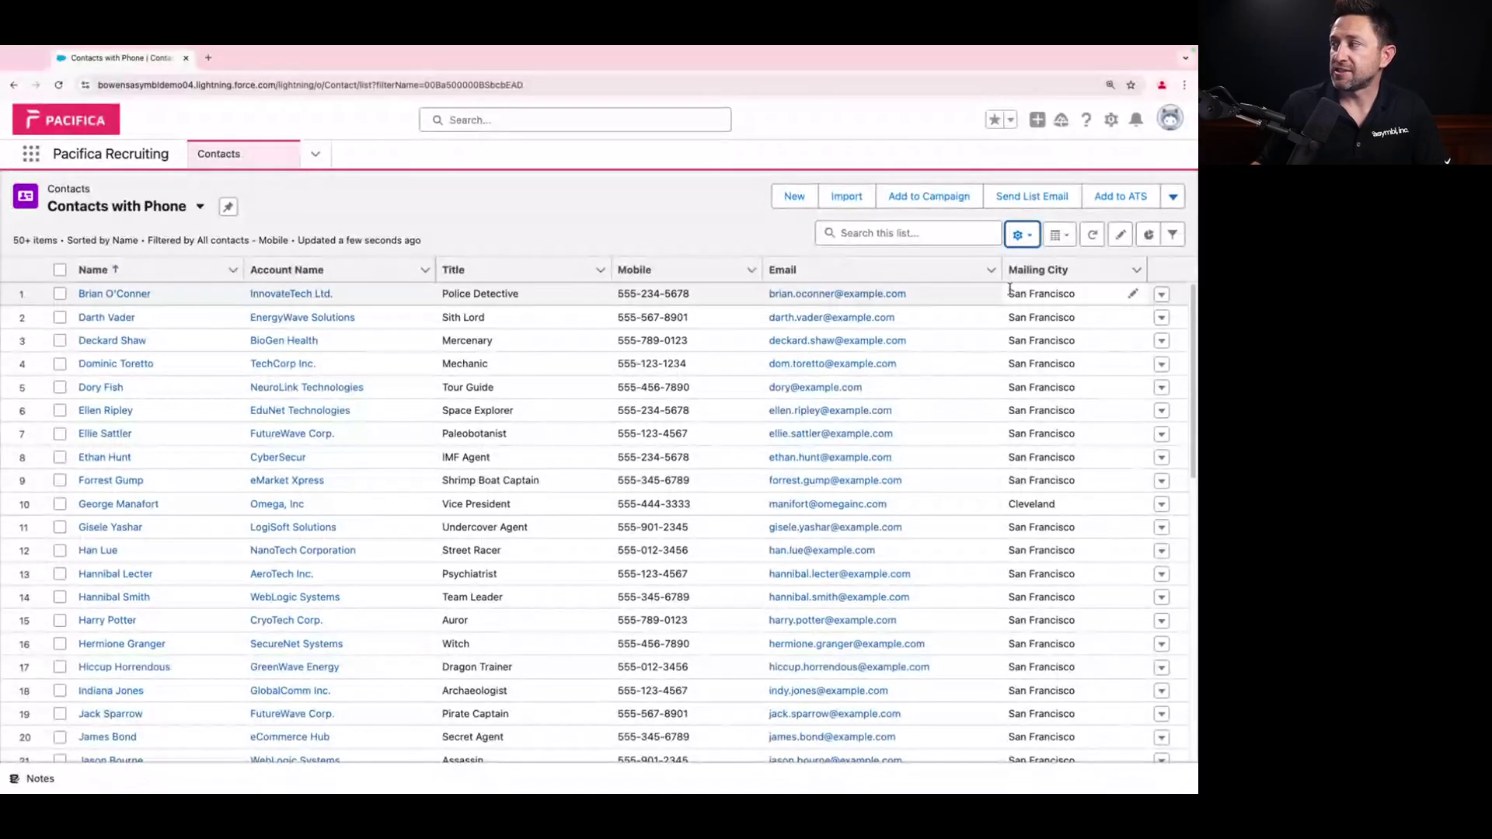
pyautogui.click(1073, 271)
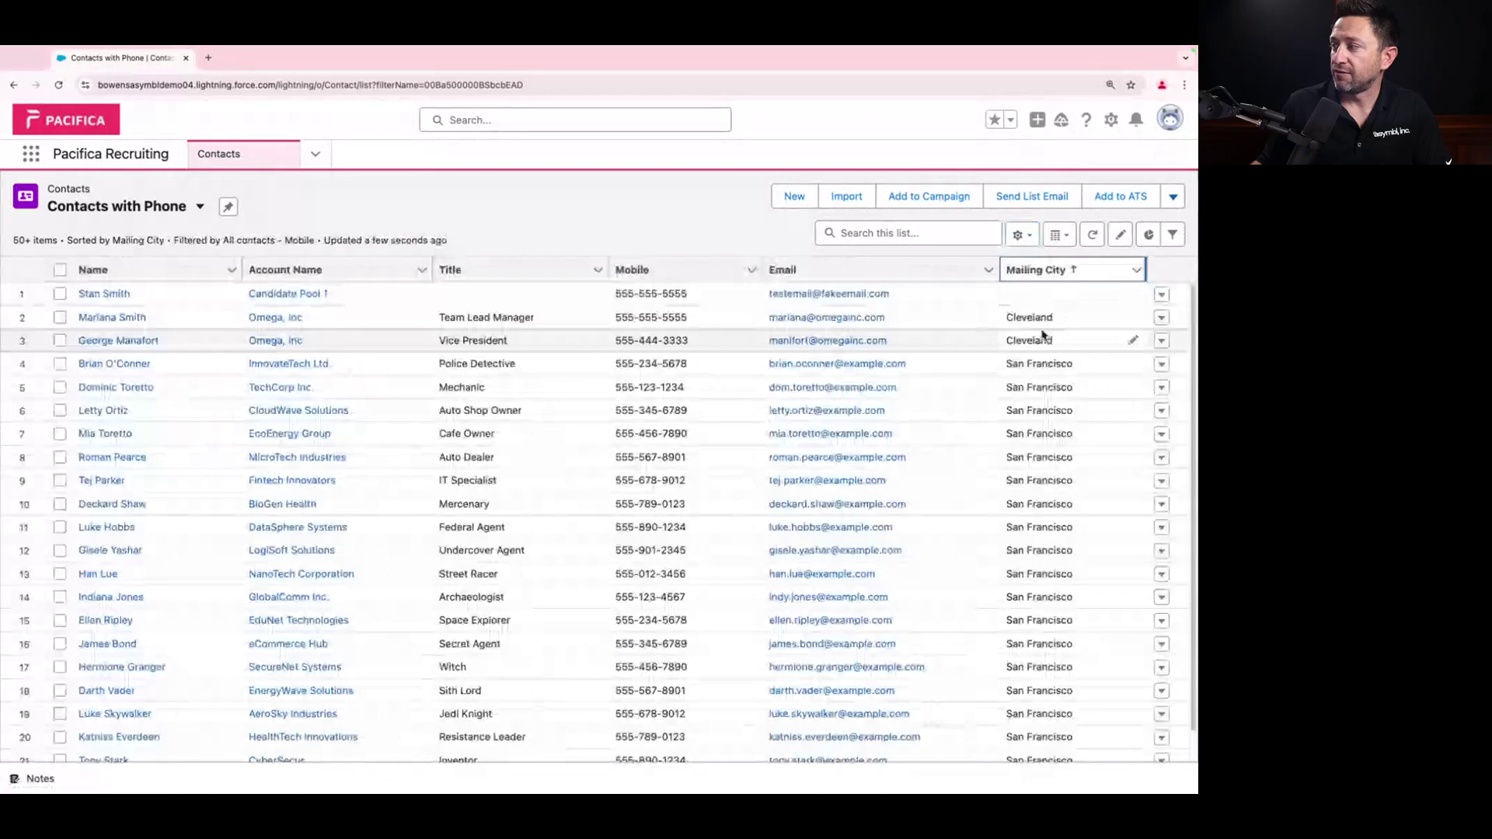
pyautogui.scroll(-1, 1041, 331)
pyautogui.scroll(-1, 1038, 388)
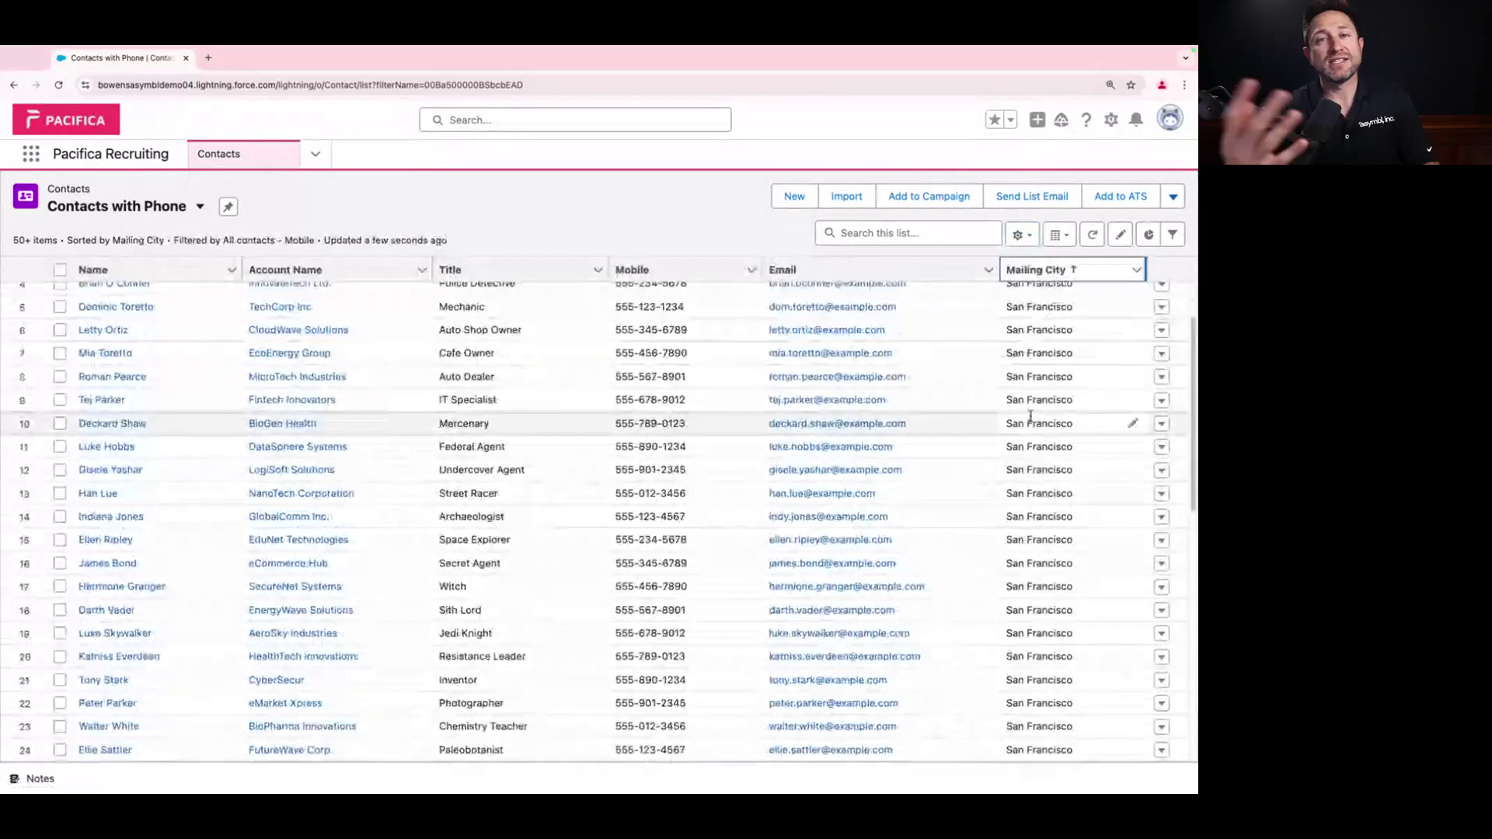
# Sort the Contacts with Phone list by Account Name in ascending order
pyautogui.scroll(-1, 1032, 422)
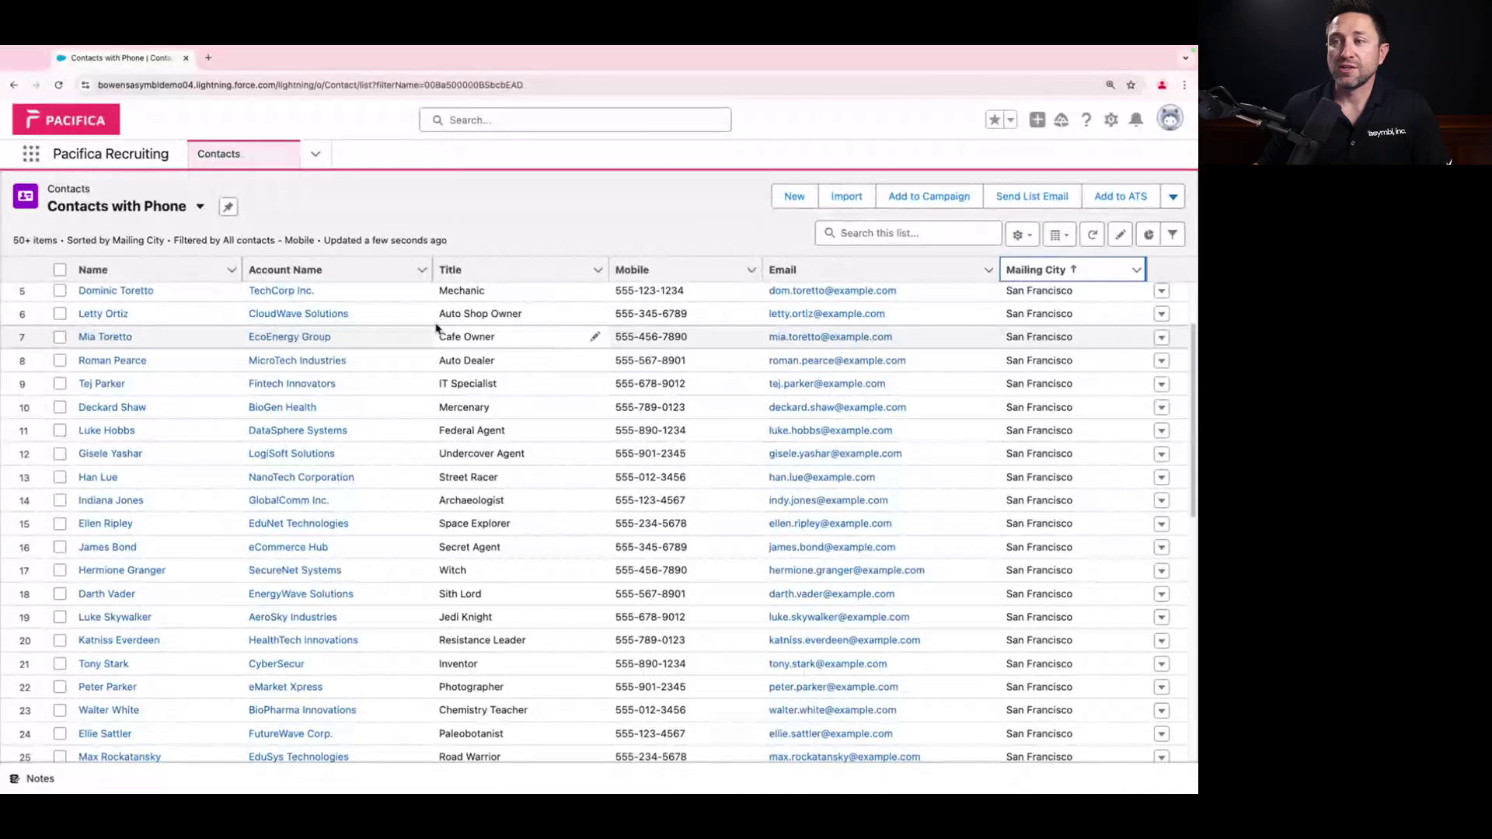
pyautogui.click(353, 280)
pyautogui.scroll(-2, 311, 347)
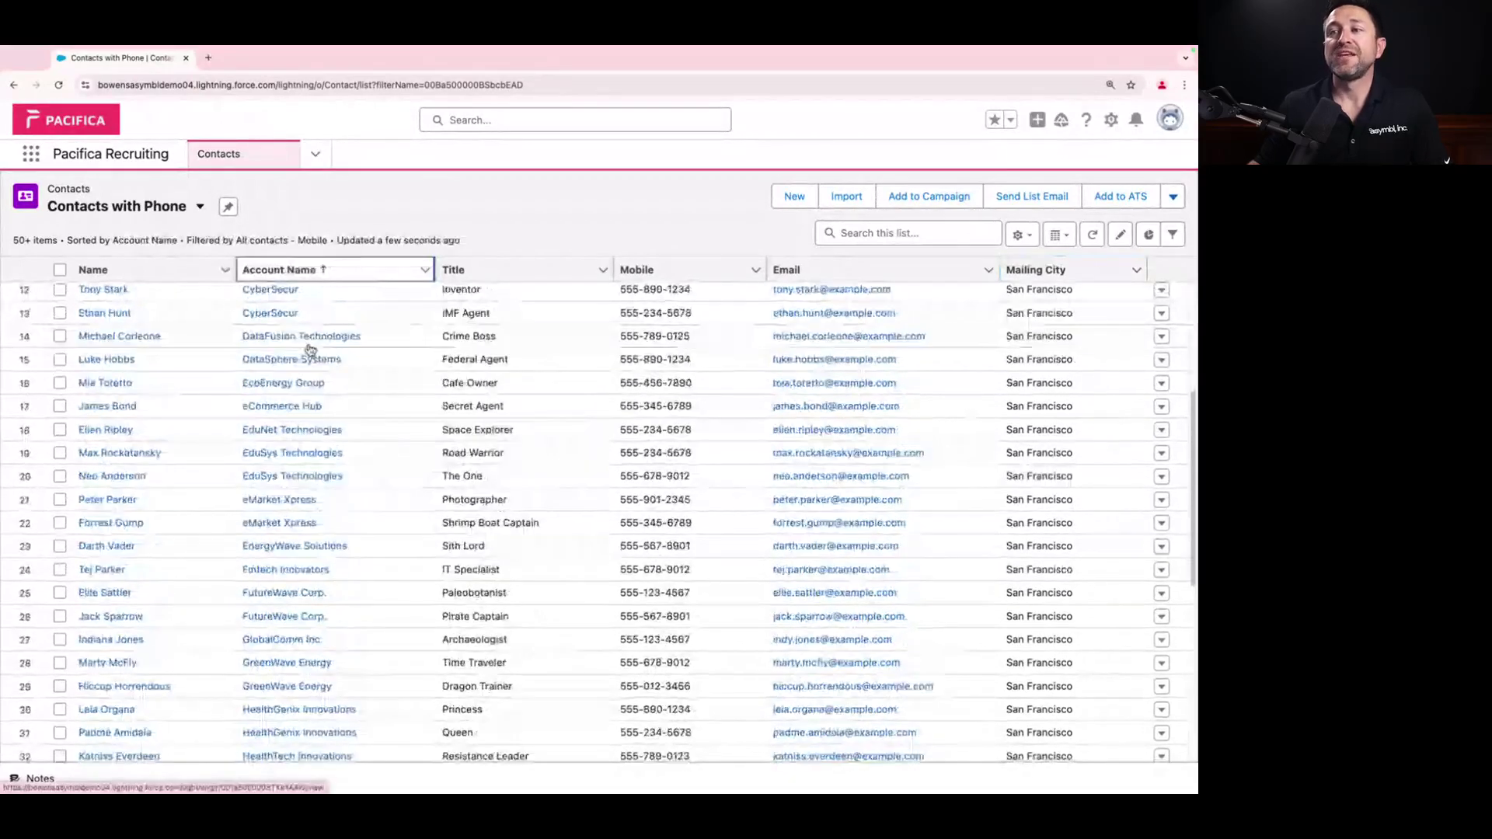
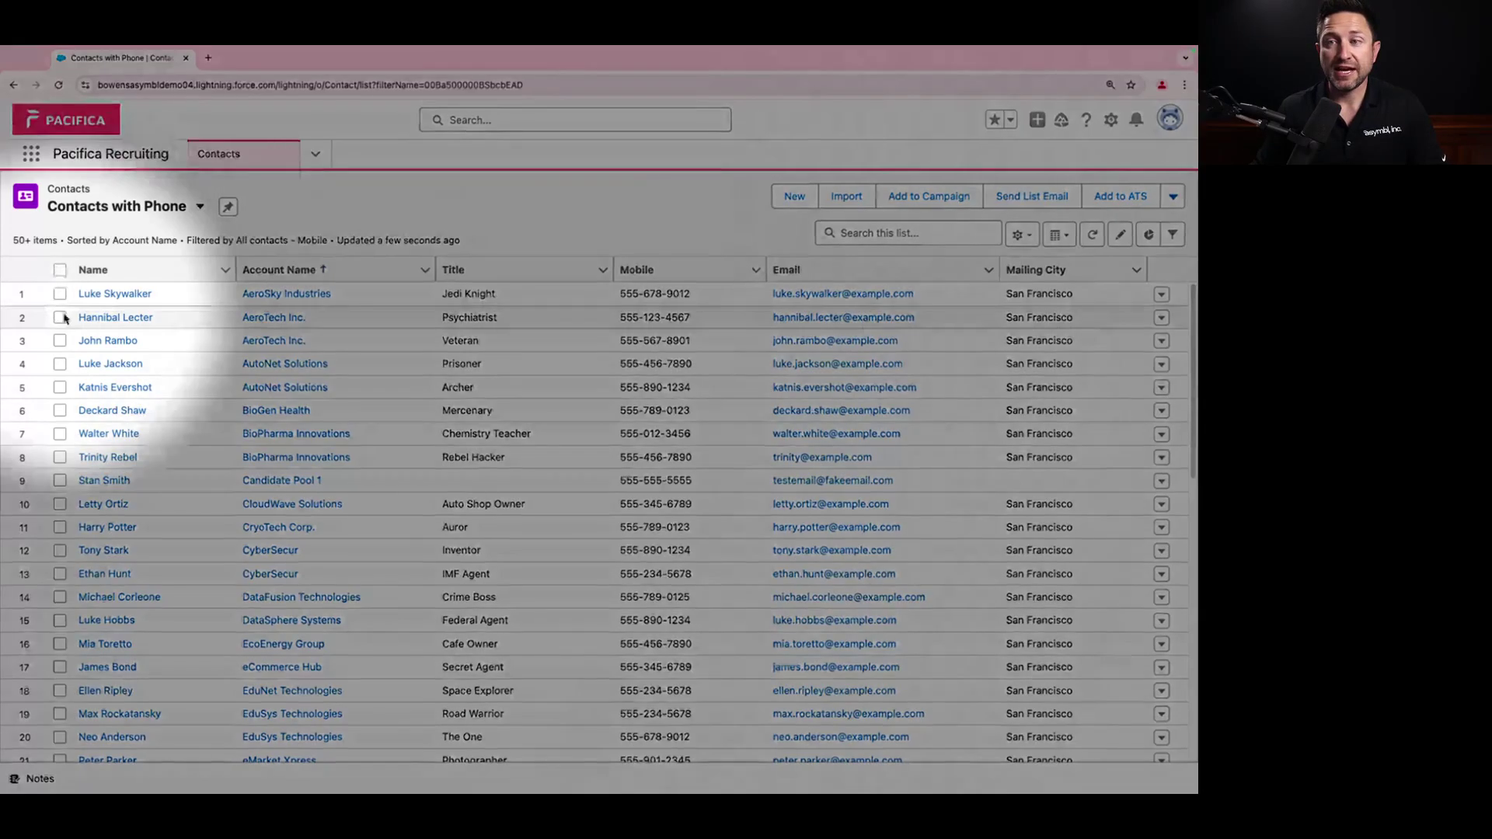
# Select individual contacts in the list, including those in rows 2 and 3
pyautogui.click(60, 317)
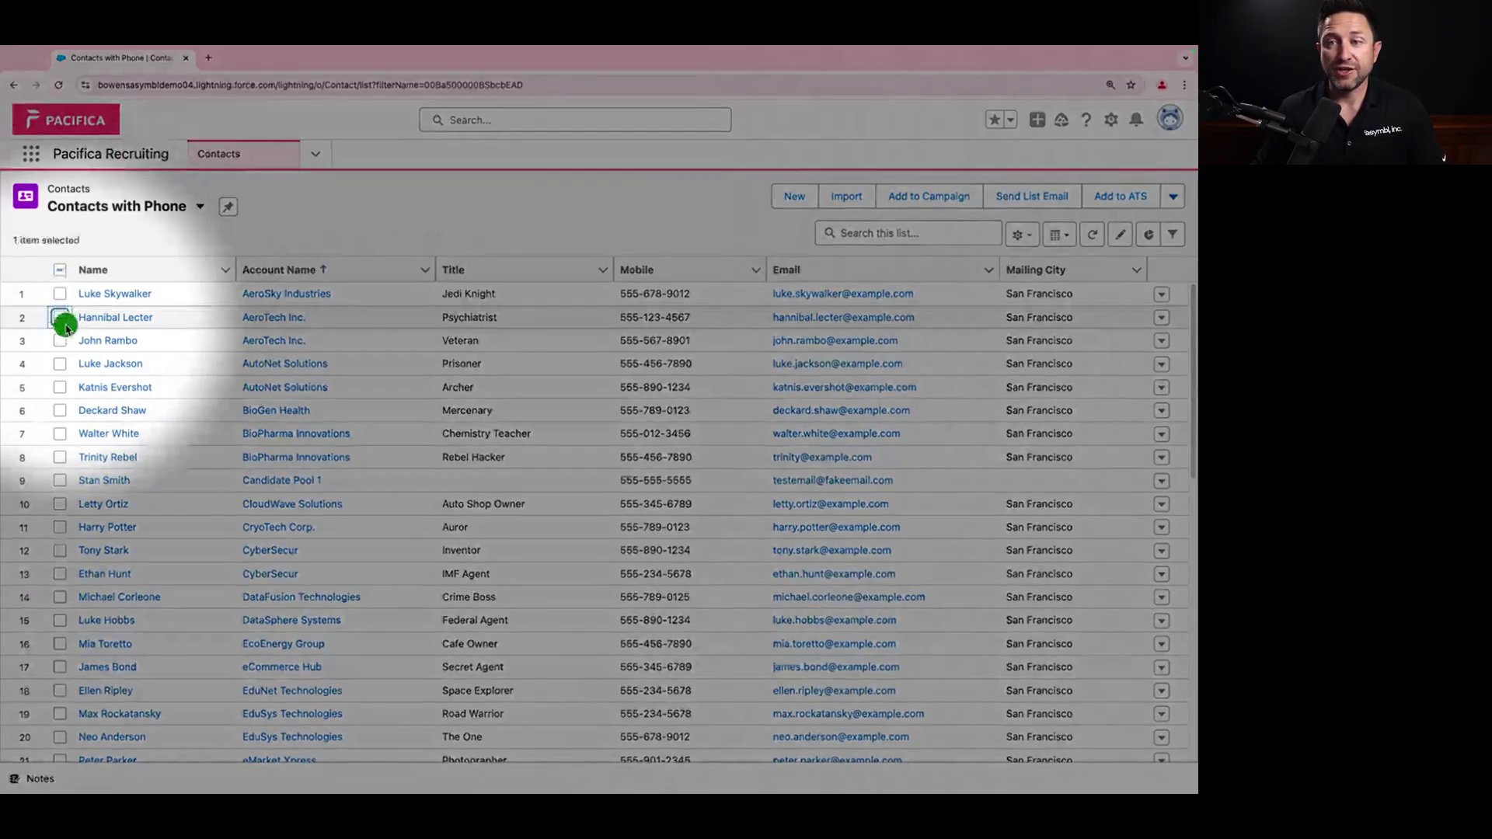
pyautogui.click(60, 340)
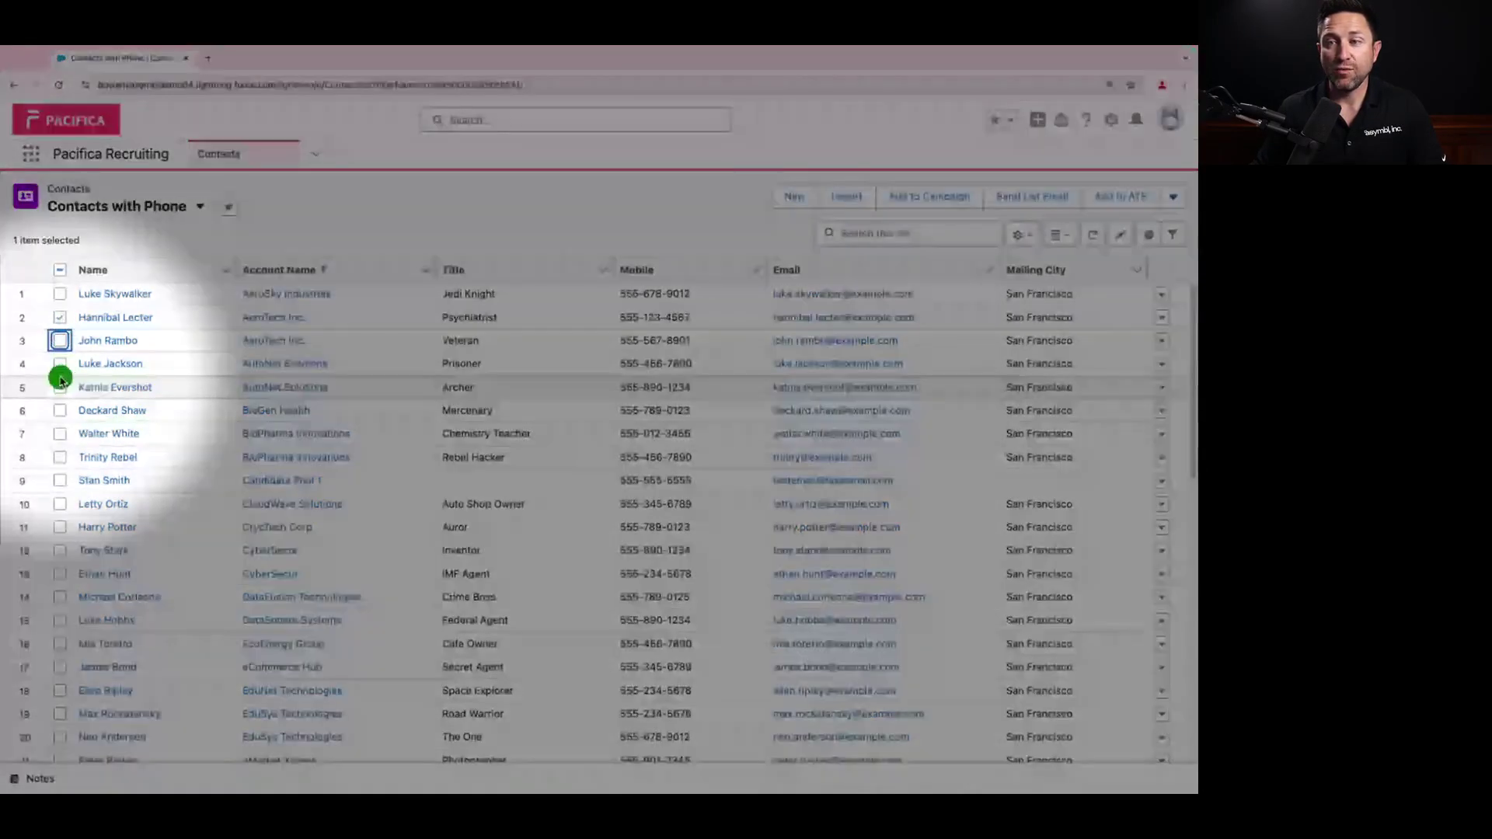
# Switch to the Recently Viewed list view and select all of its contacts
pyautogui.click(112, 214)
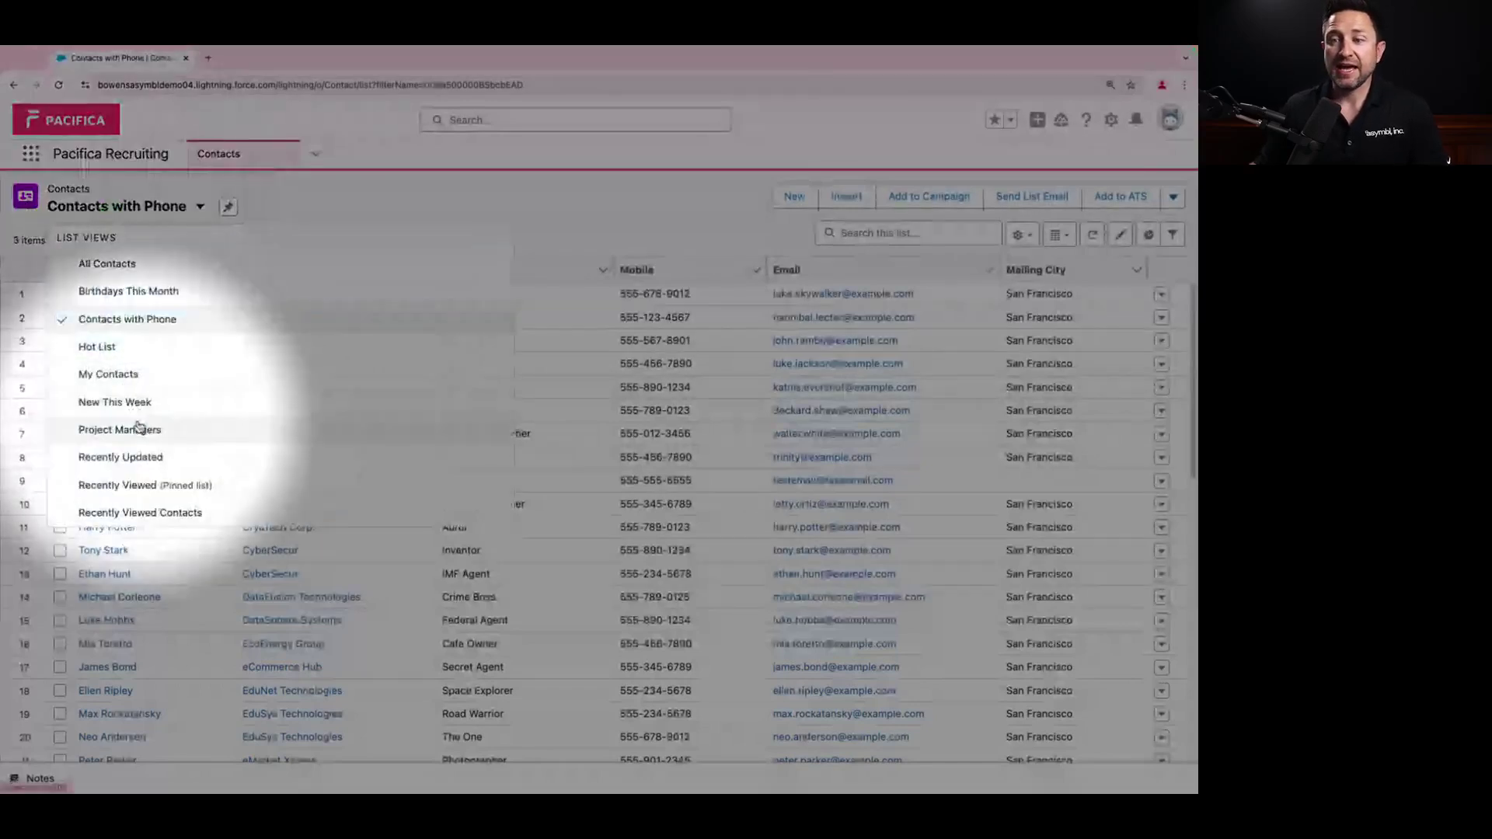
pyautogui.click(128, 482)
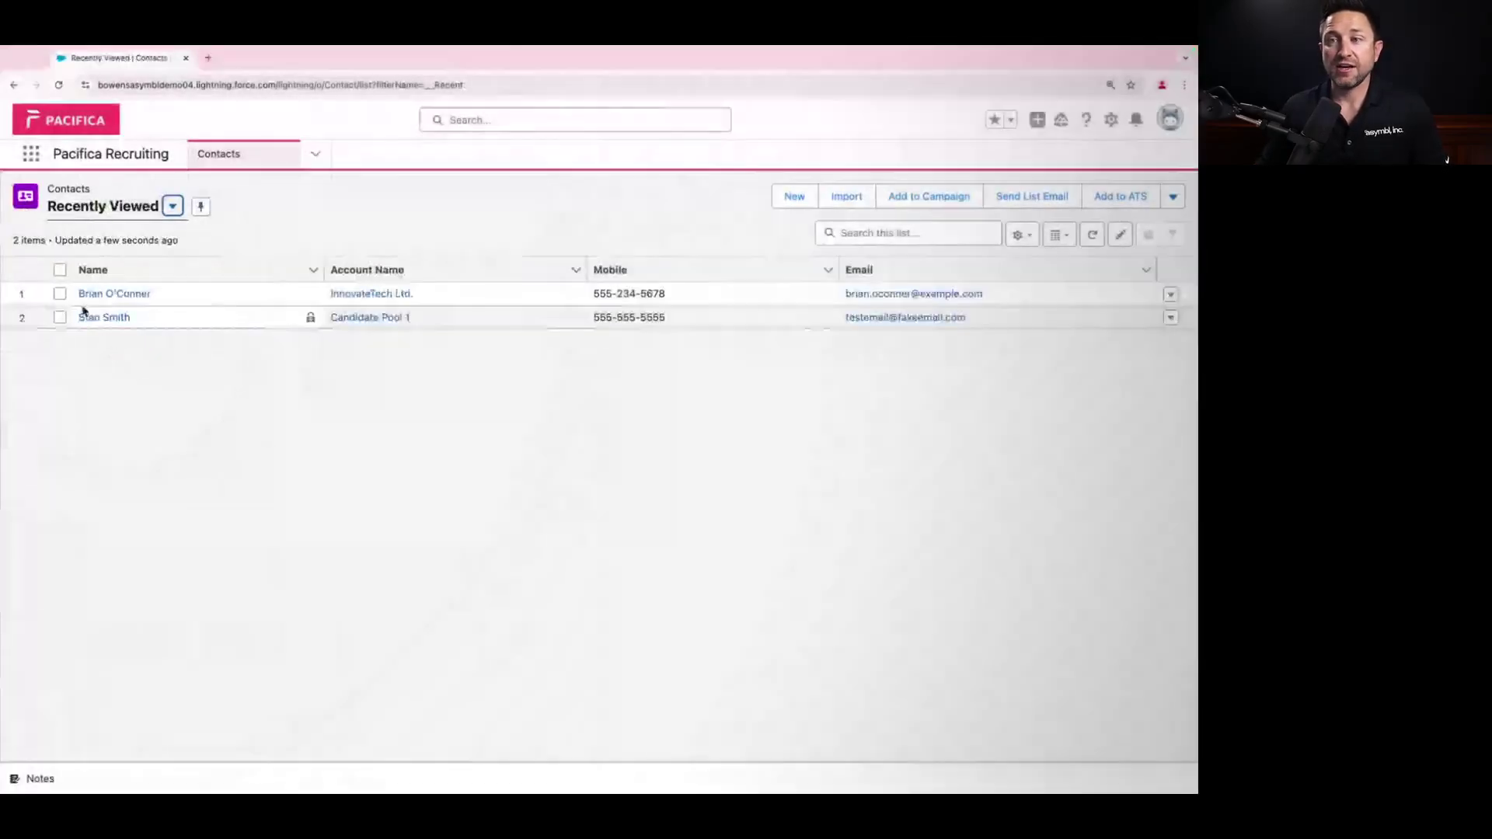
pyautogui.click(60, 270)
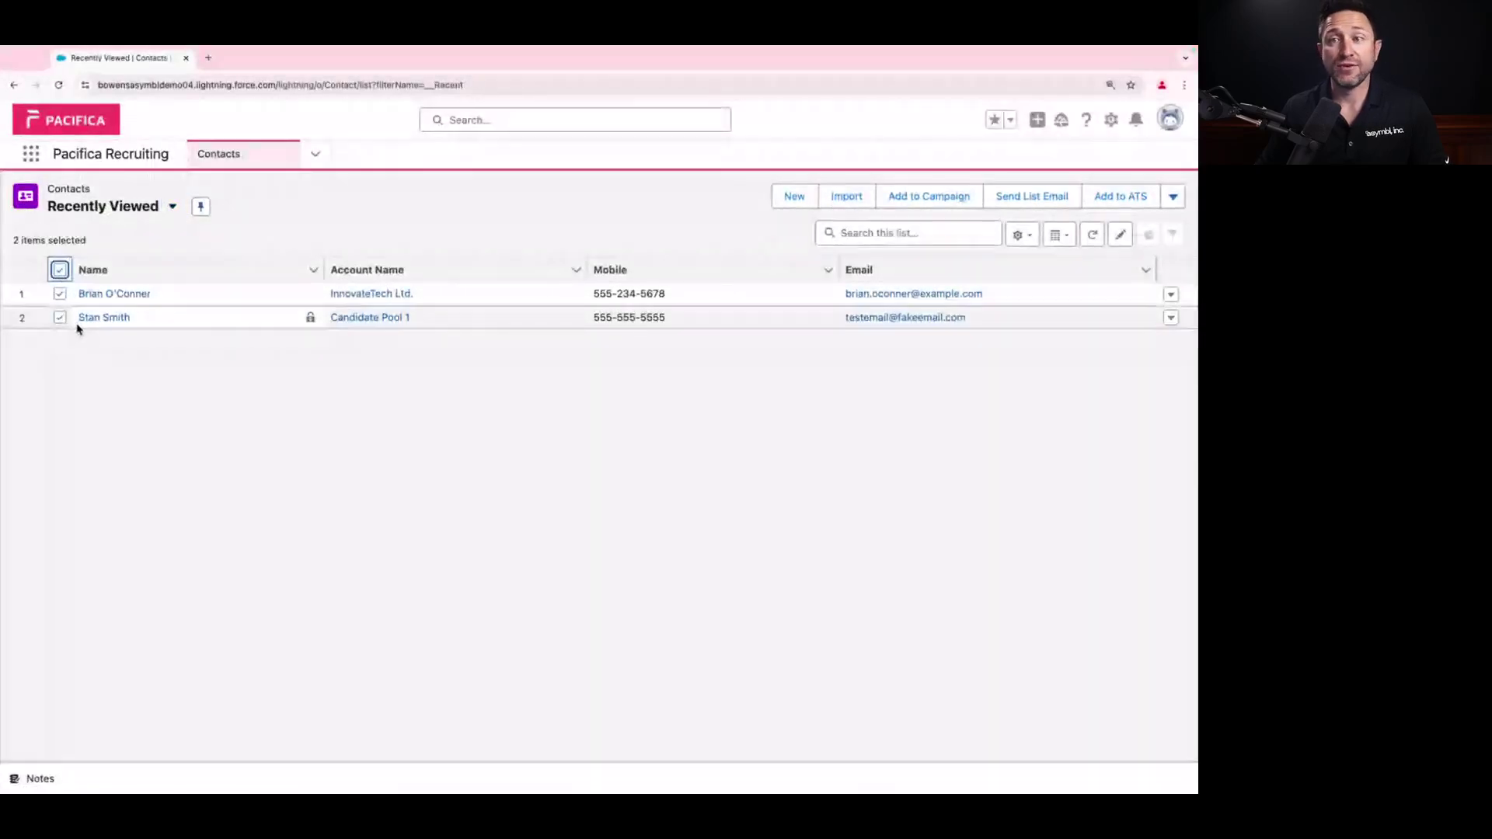
# Return to the Contacts with Phone list view and select all loaded contacts
pyautogui.click(124, 211)
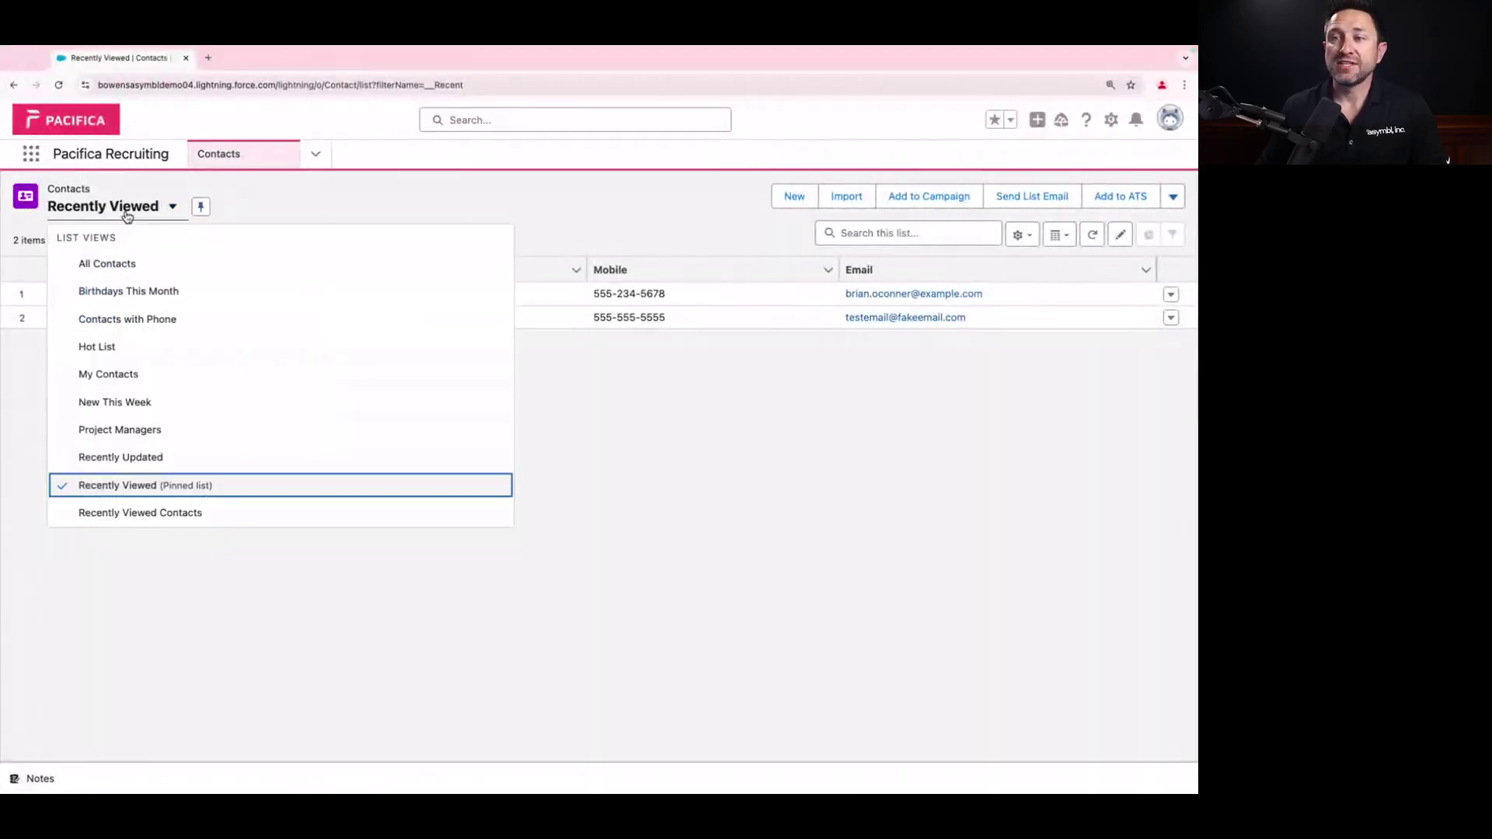
pyautogui.click(140, 323)
pyautogui.click(65, 272)
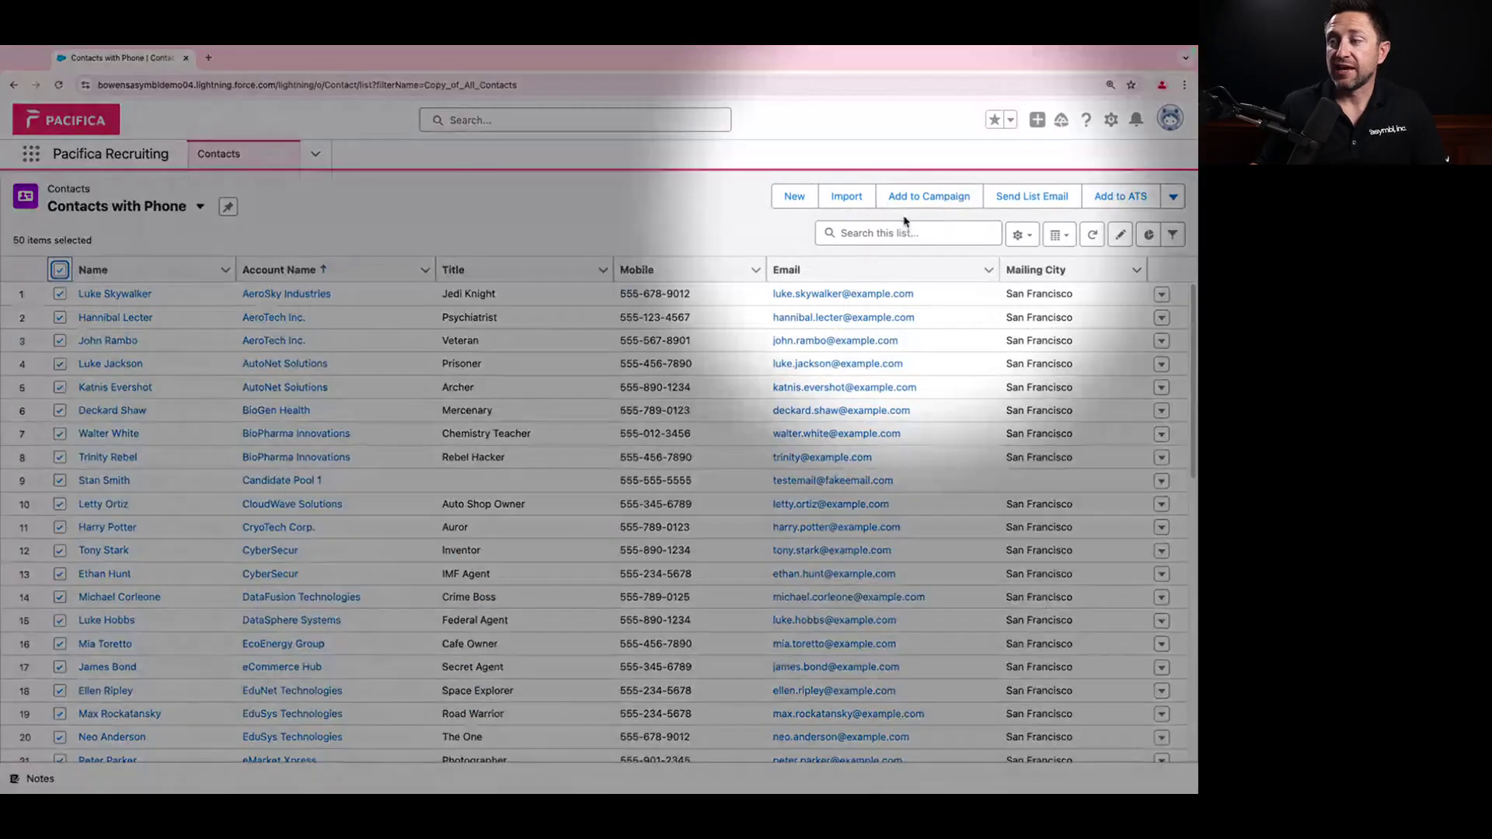
# Open Add to Campaign for the selected contacts, cancel it and deselect all contacts
pyautogui.click(925, 197)
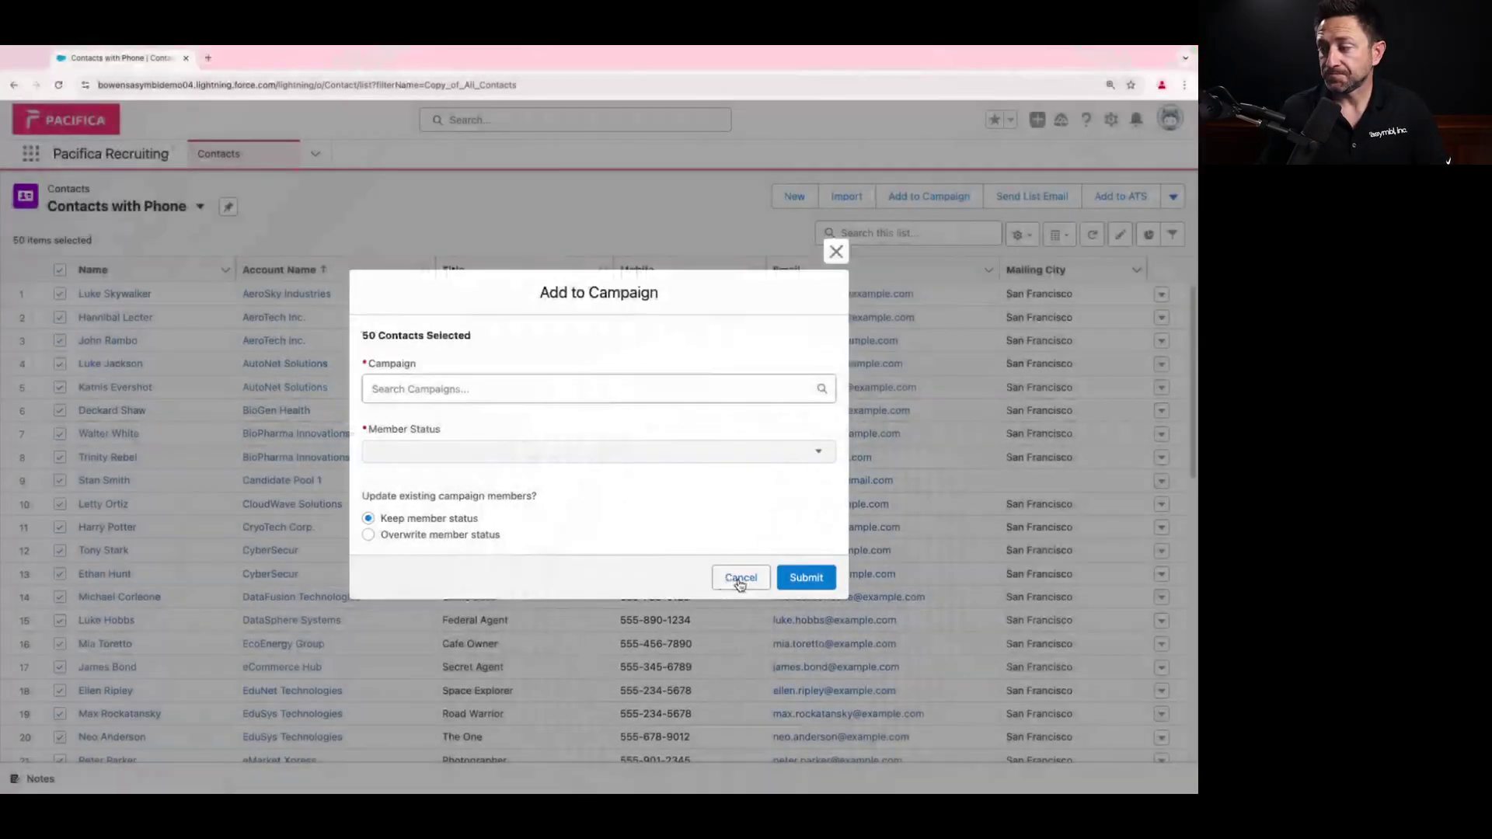
pyautogui.click(724, 581)
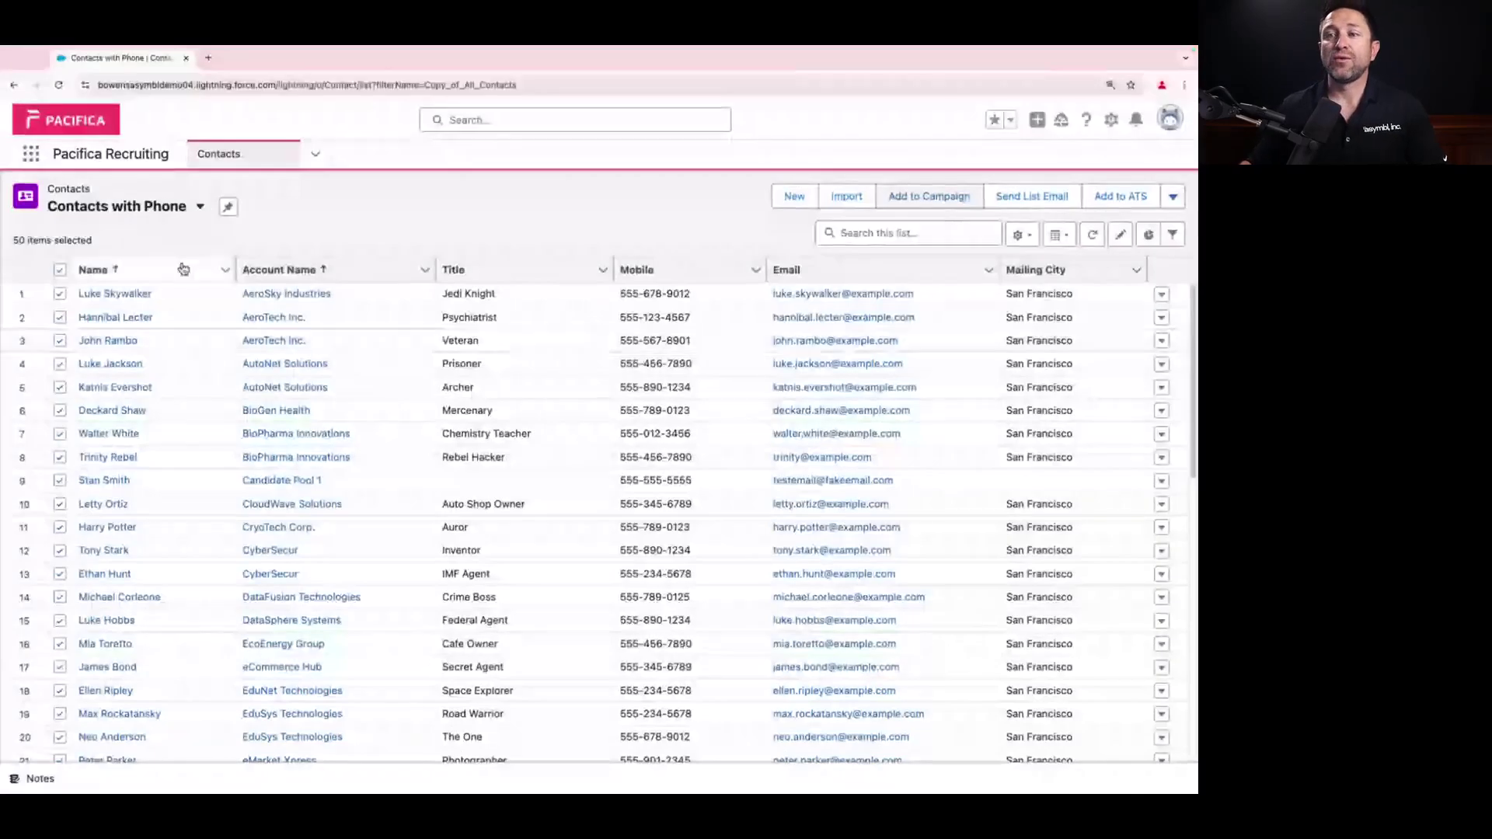
pyautogui.click(60, 269)
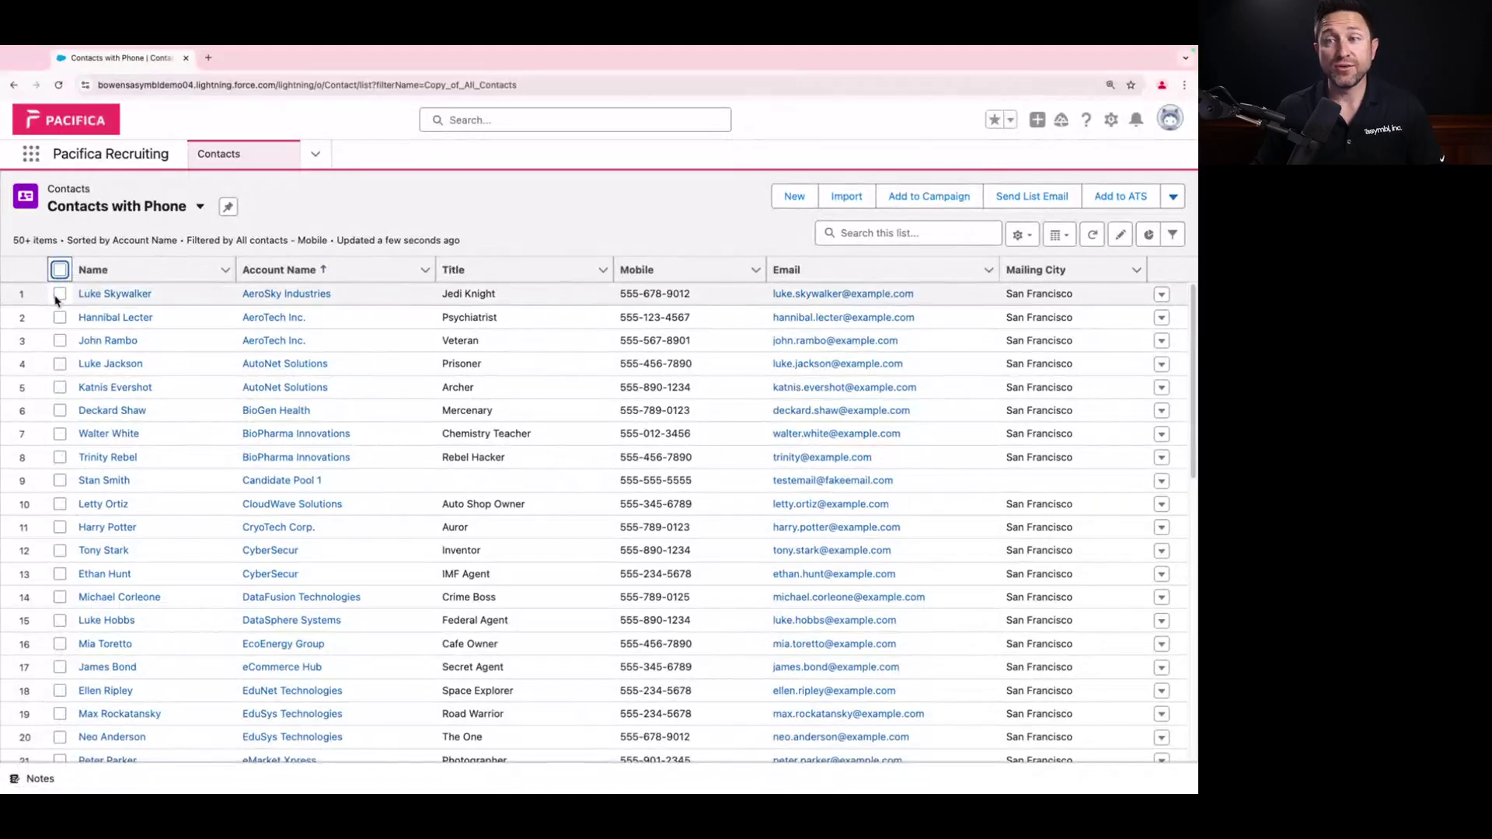
# Select the contacts in rows 1, 2, 12 and 16 of the list
pyautogui.click(59, 294)
pyautogui.click(60, 316)
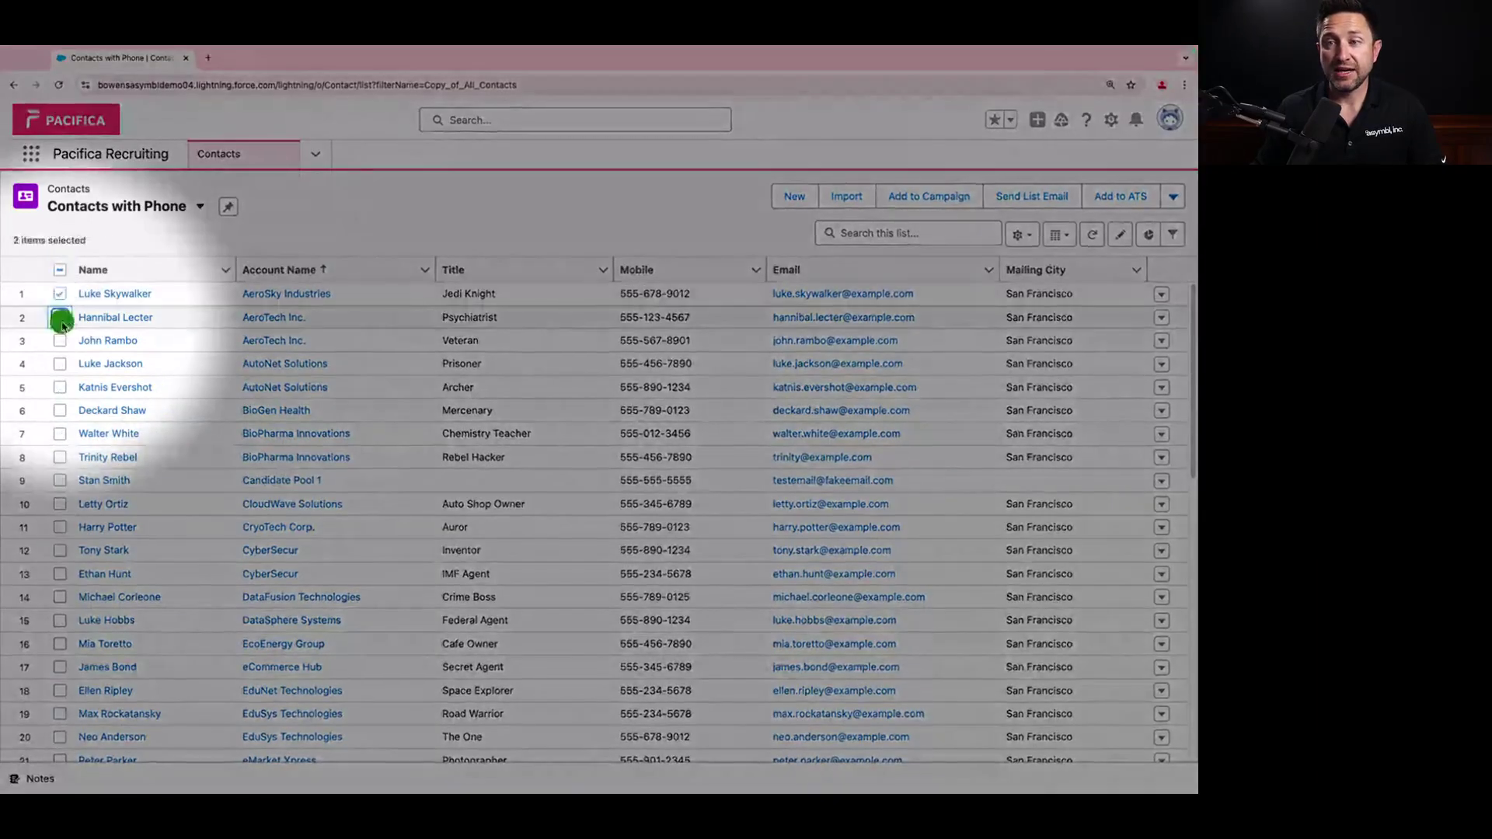
pyautogui.click(60, 551)
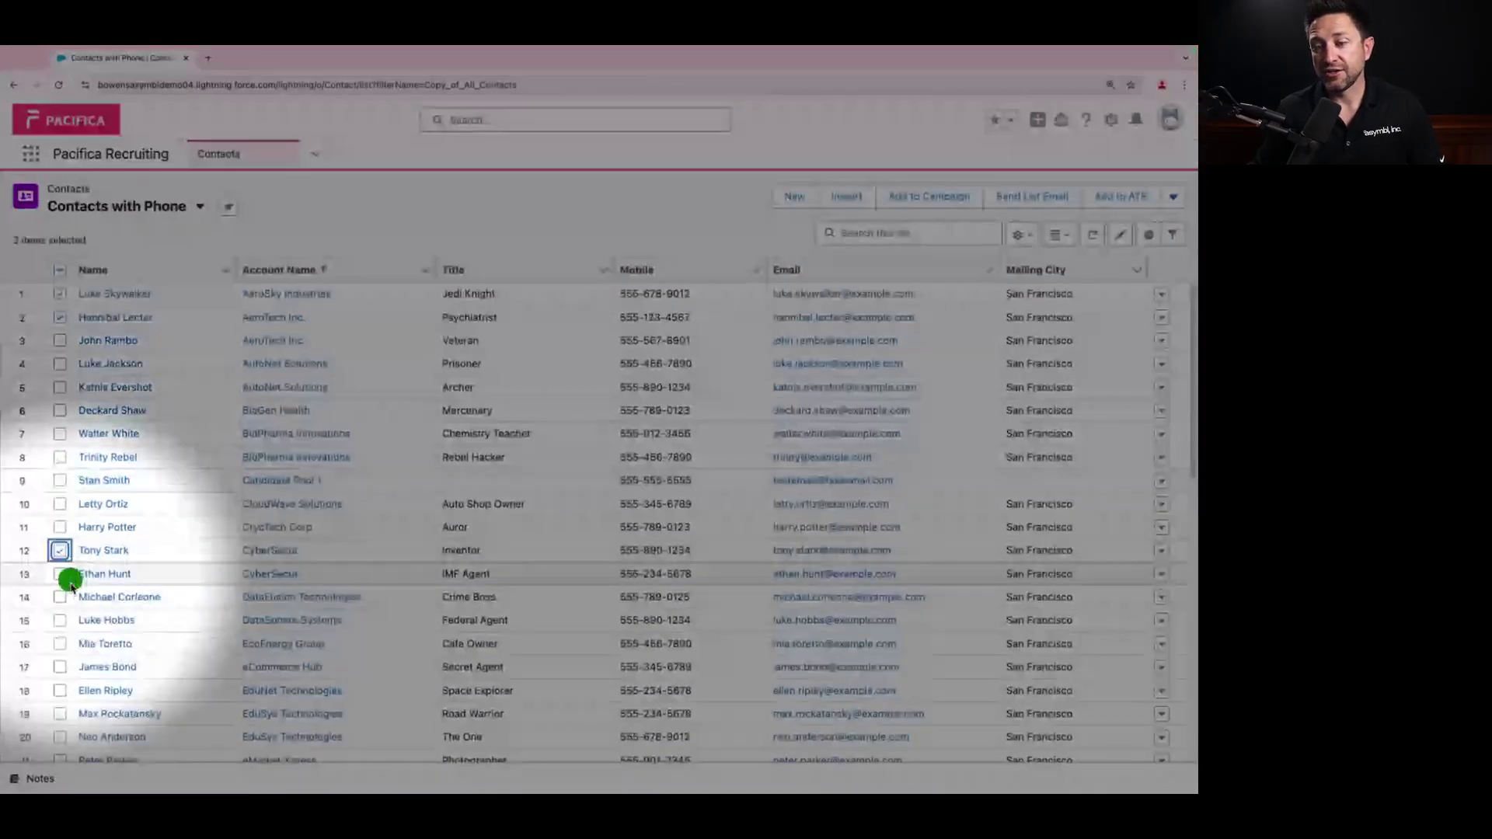
pyautogui.click(60, 643)
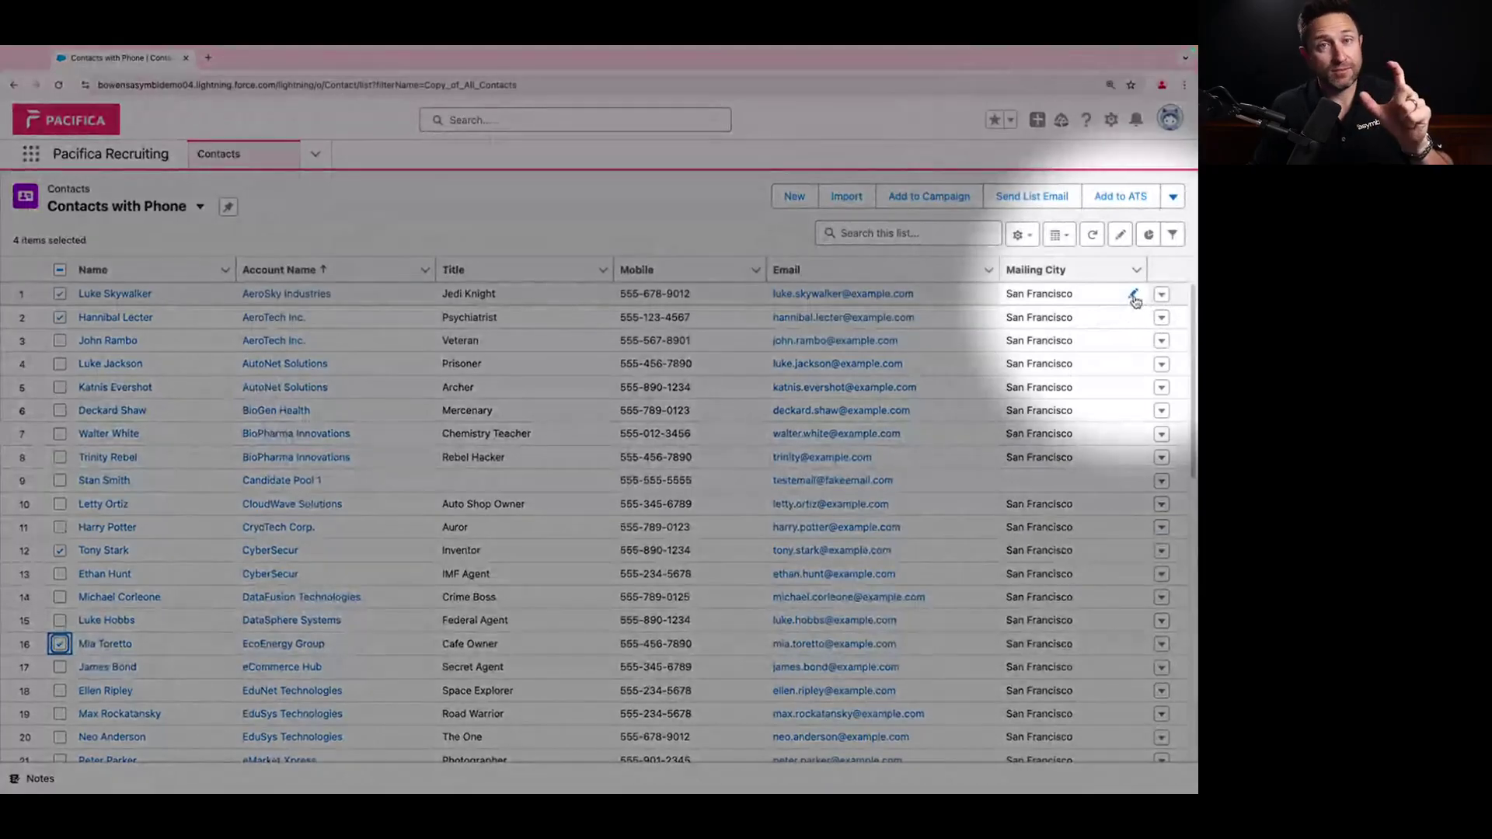
# Set Mailing City to New York for all 4 selected contacts with one inline edit and save the change
pyautogui.click(1134, 296)
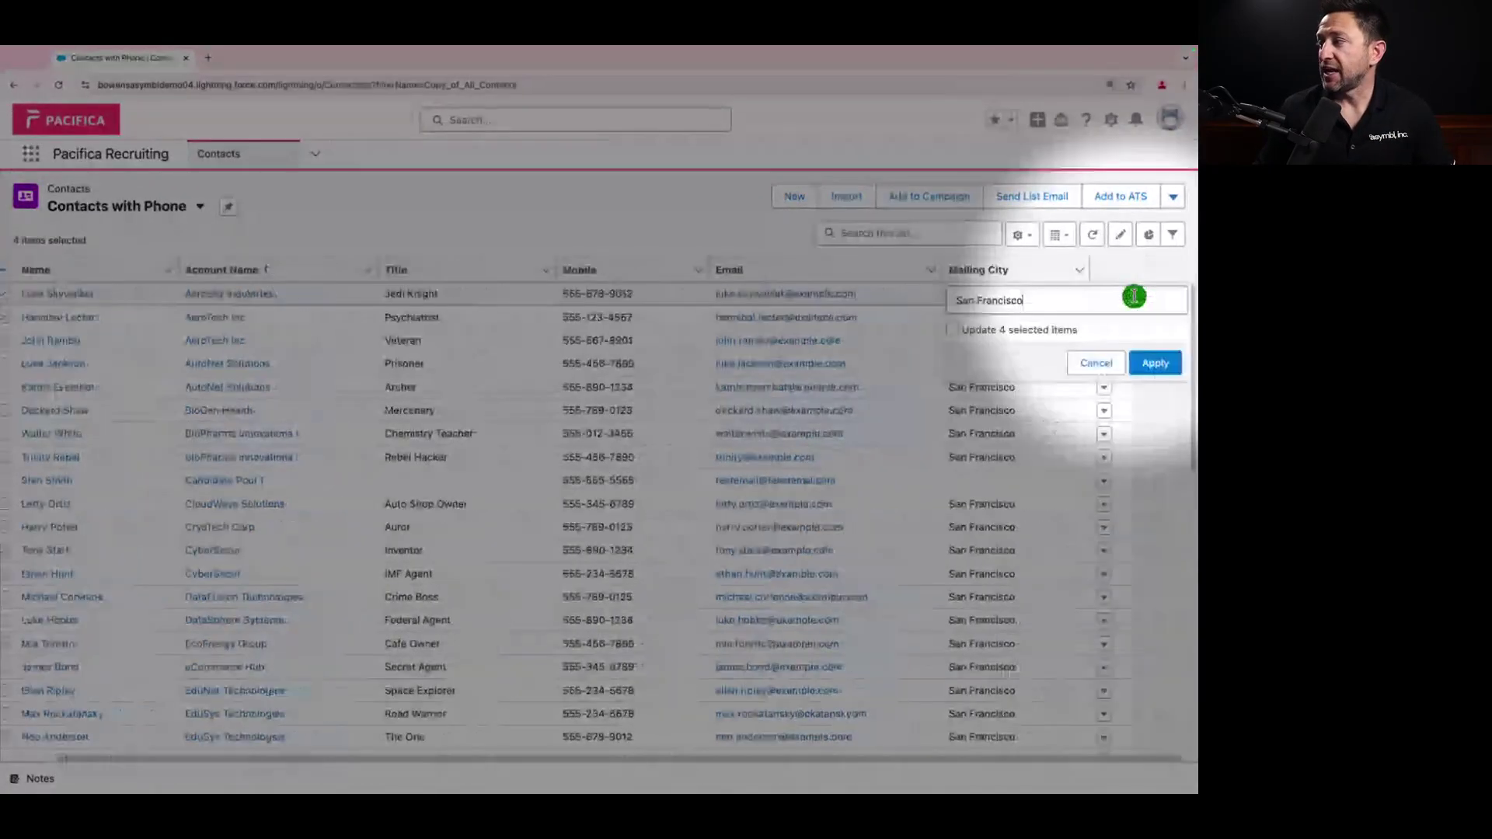
pyautogui.click(1005, 302)
pyautogui.tripleClick(1004, 301)
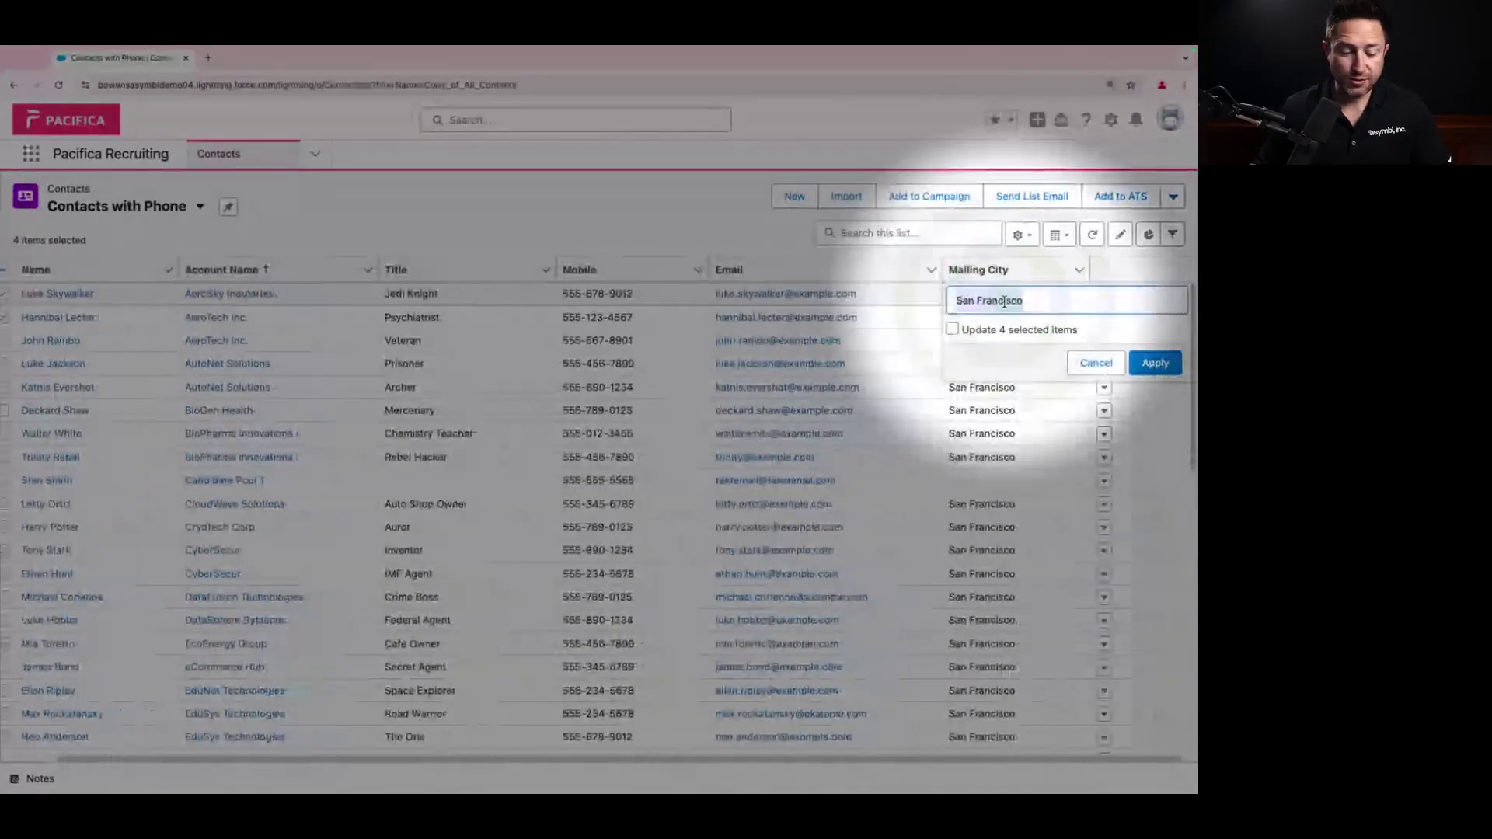
pyautogui.write('New York')
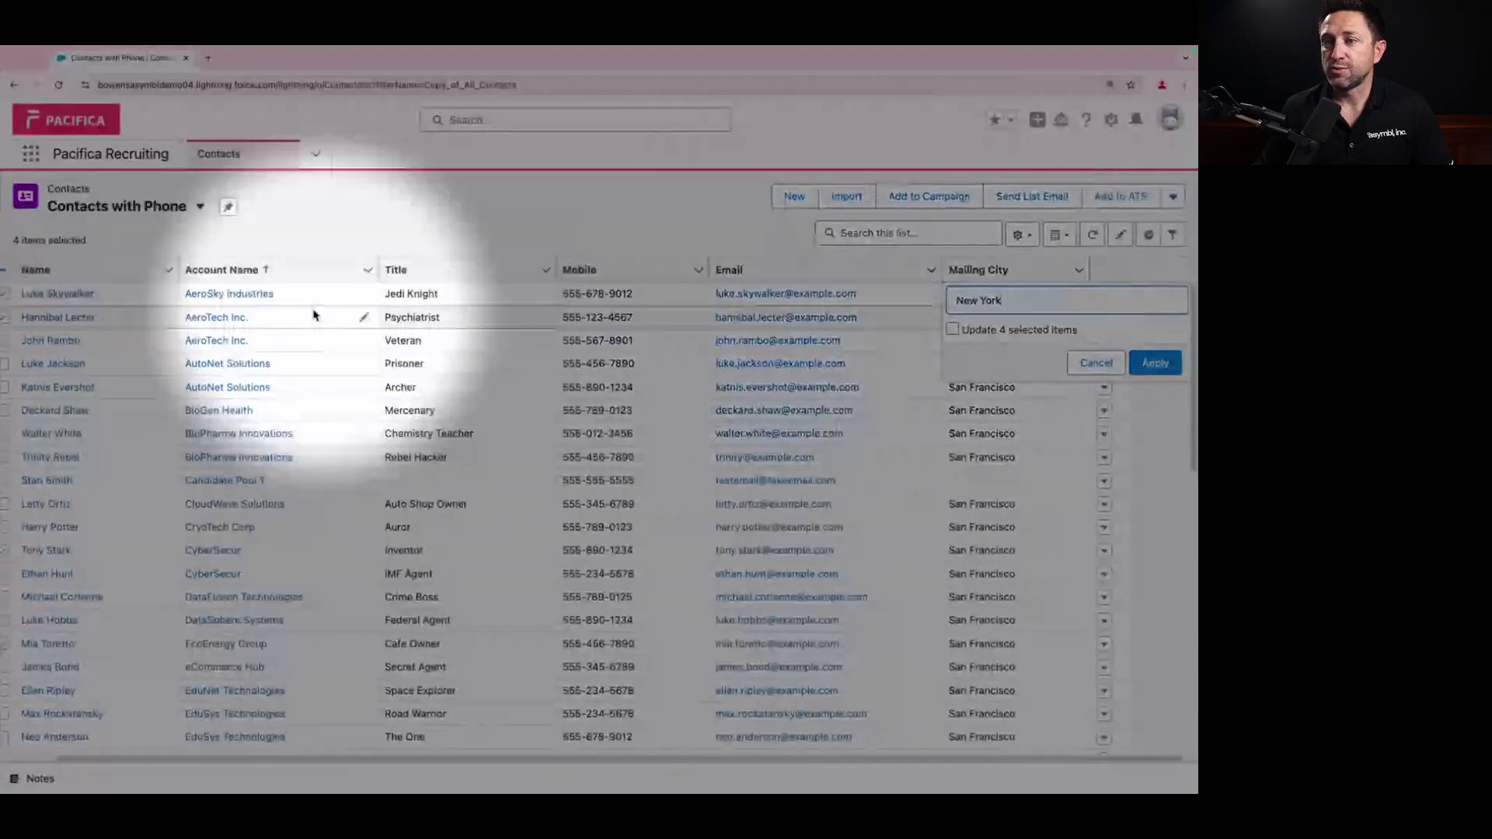
pyautogui.click(952, 330)
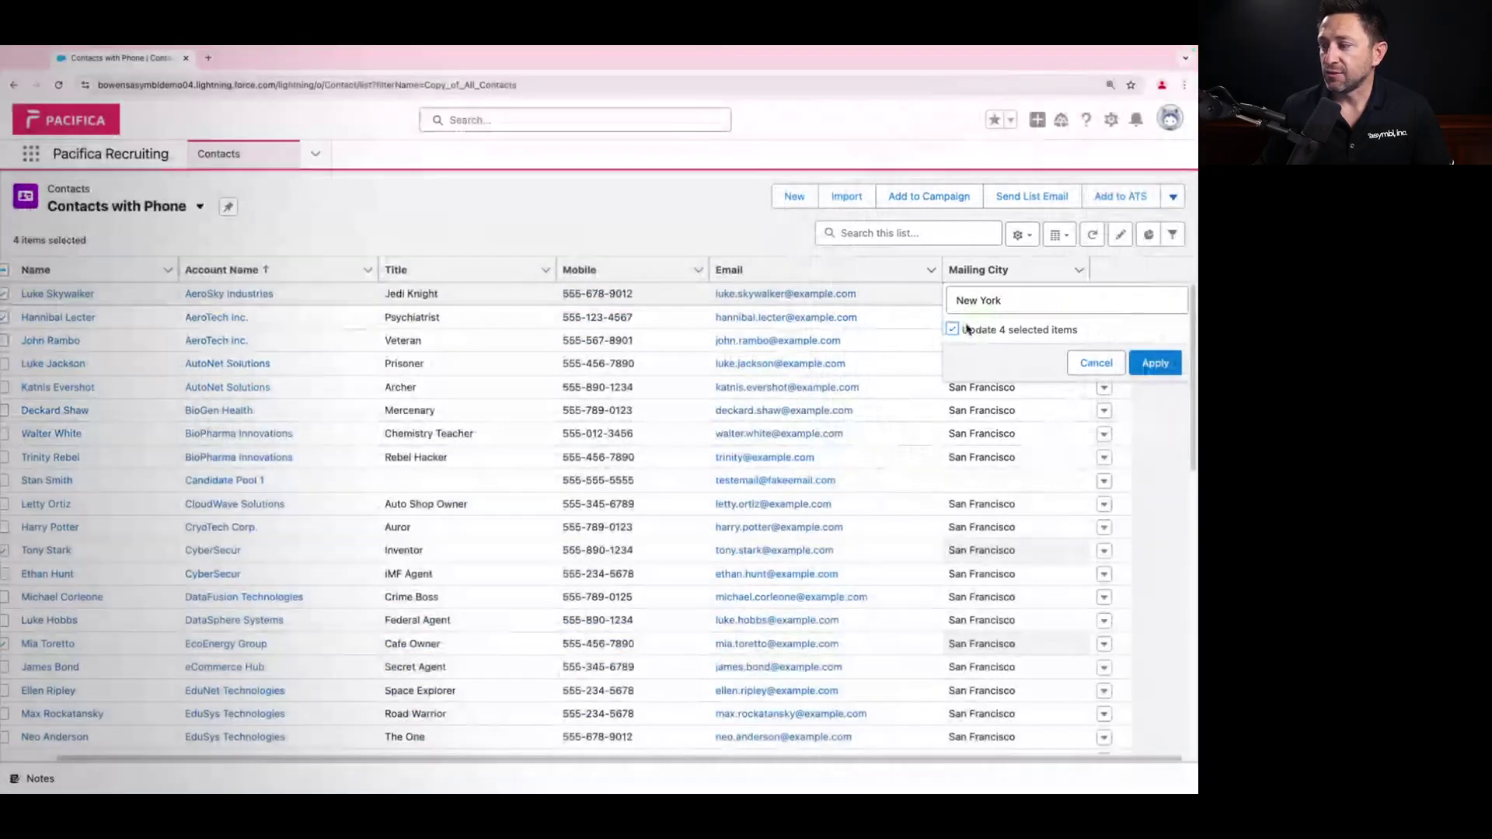
pyautogui.scroll(-3, 529, 461)
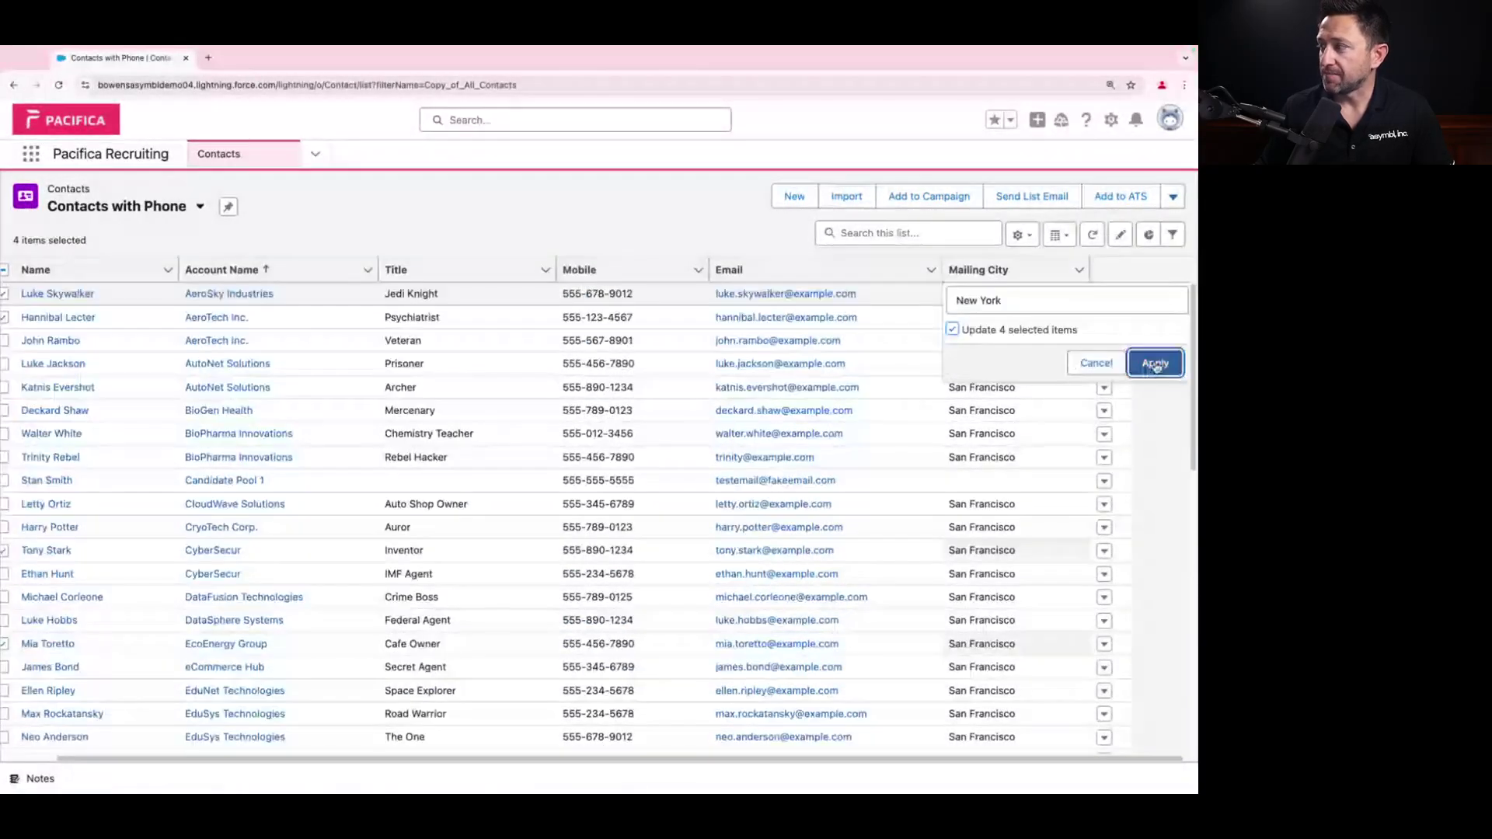
pyautogui.click(1150, 361)
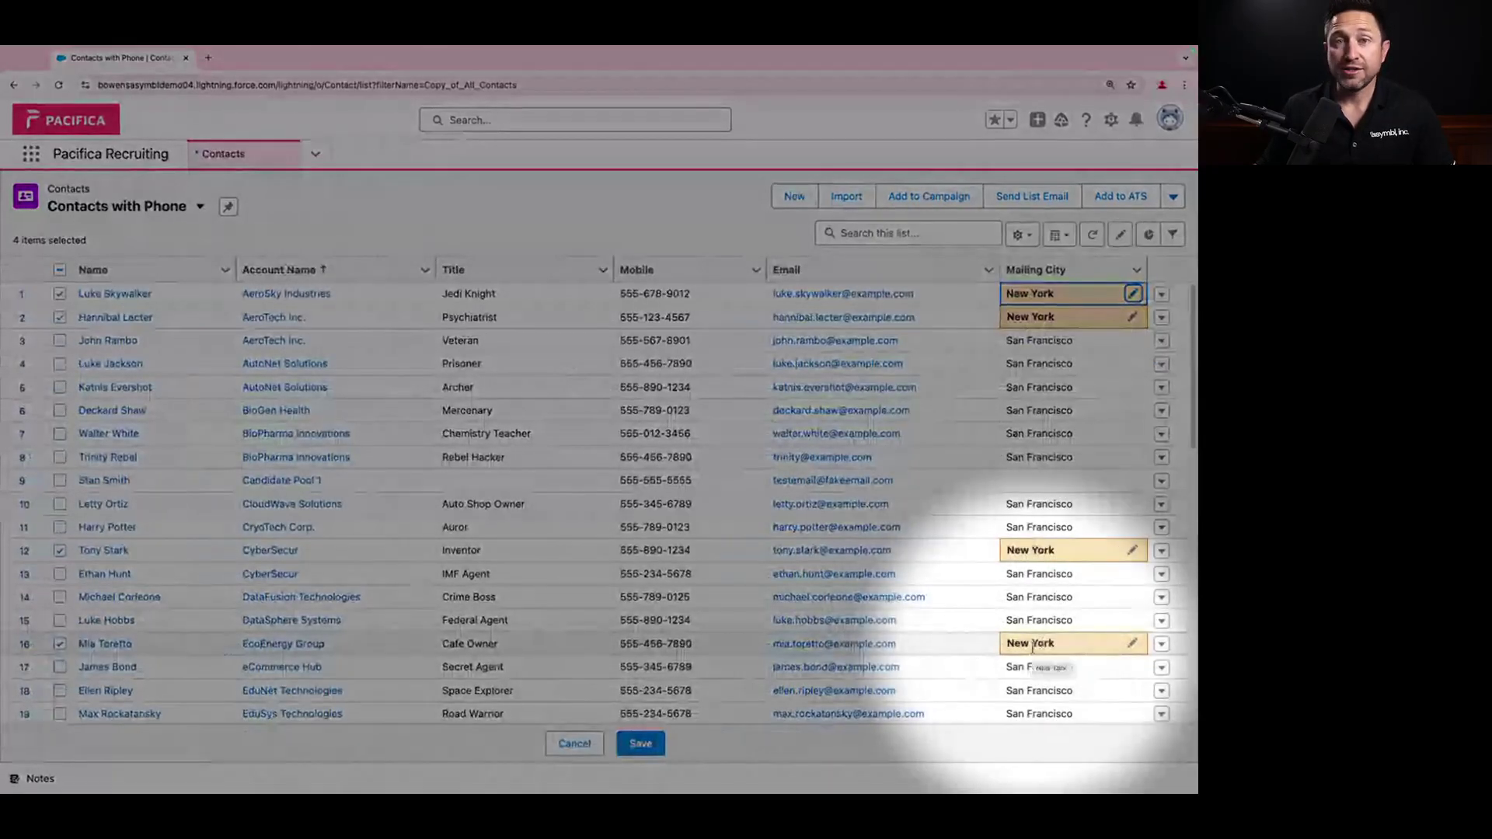
pyautogui.click(641, 743)
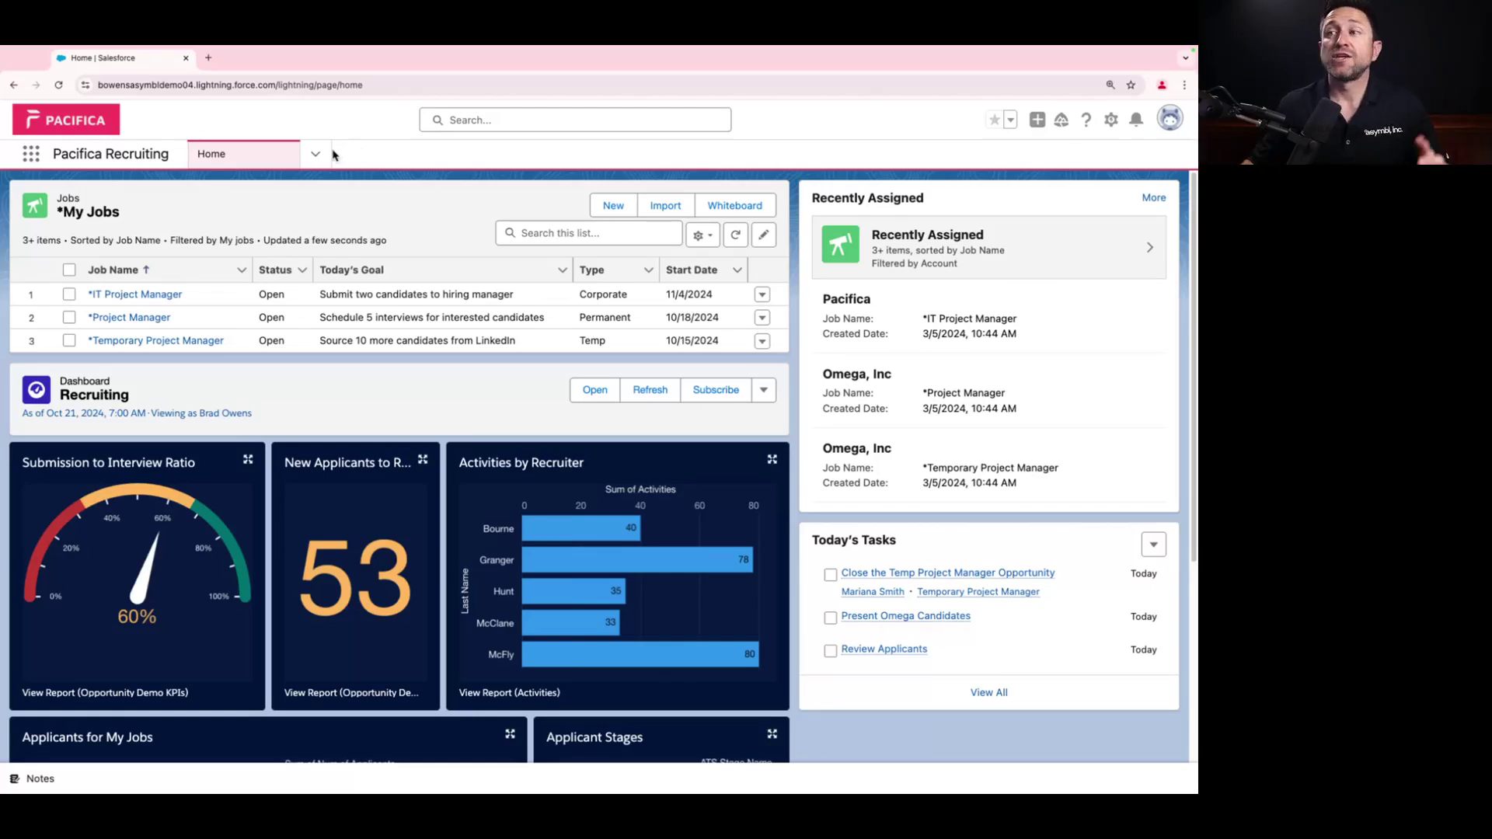
# Find Reports by searching the App Launcher for "report" and open it
pyautogui.click(32, 159)
pyautogui.write('report')
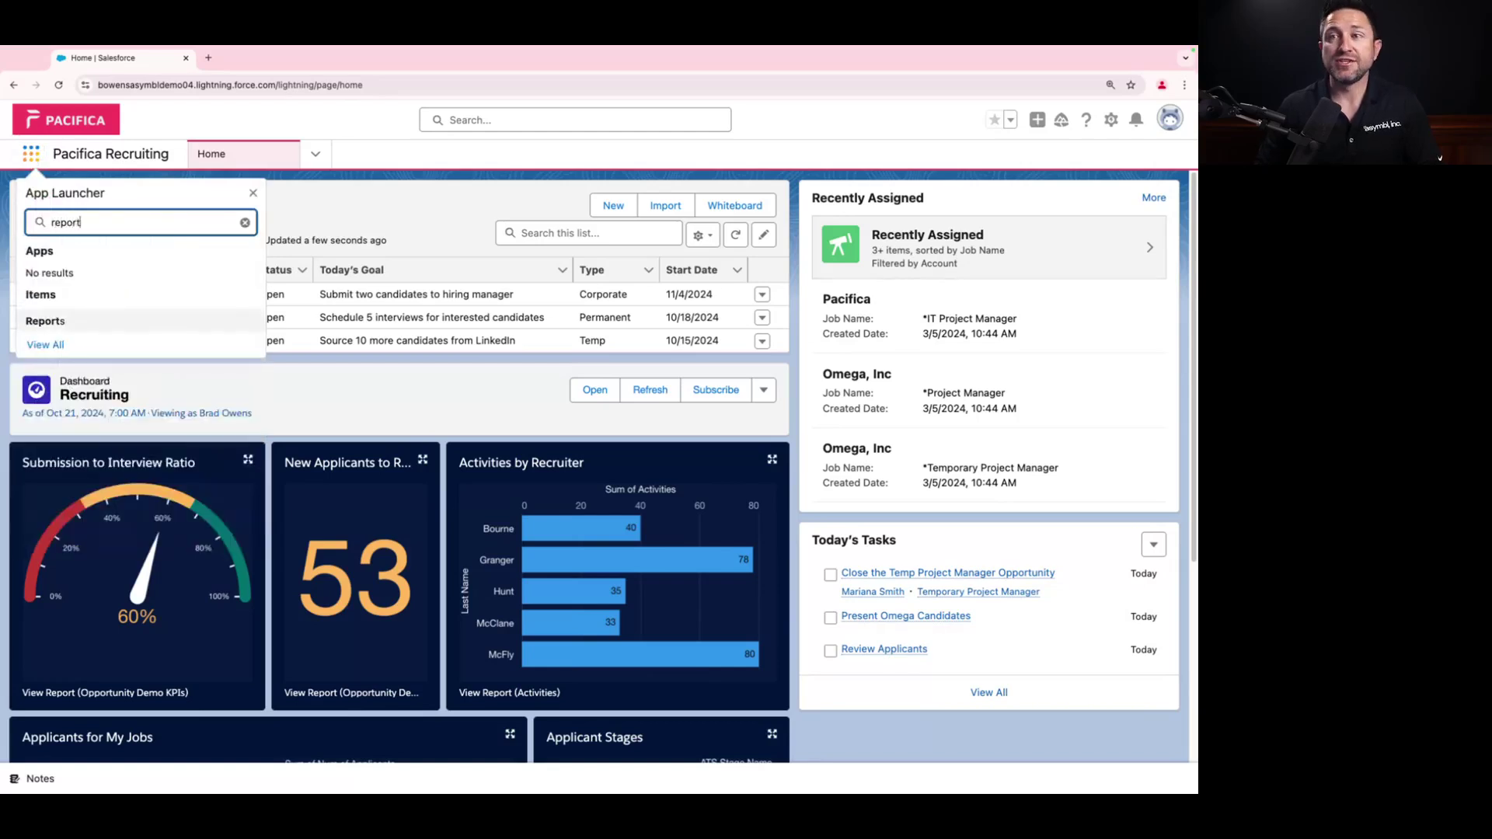
pyautogui.click(41, 320)
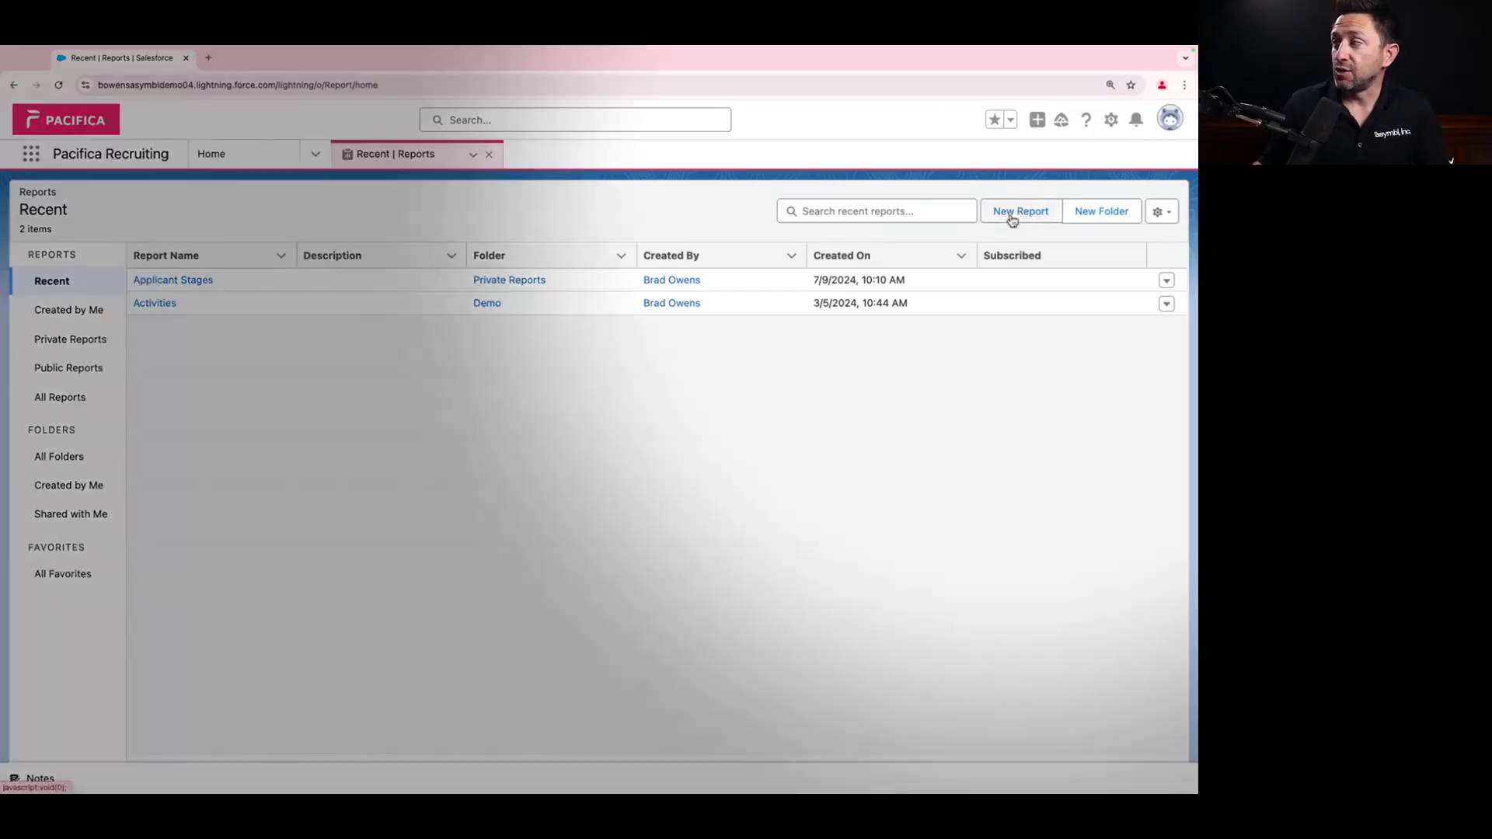
# Start a new report with the report type Jobs with ATS Stages with Job Applicants
pyautogui.click(1018, 213)
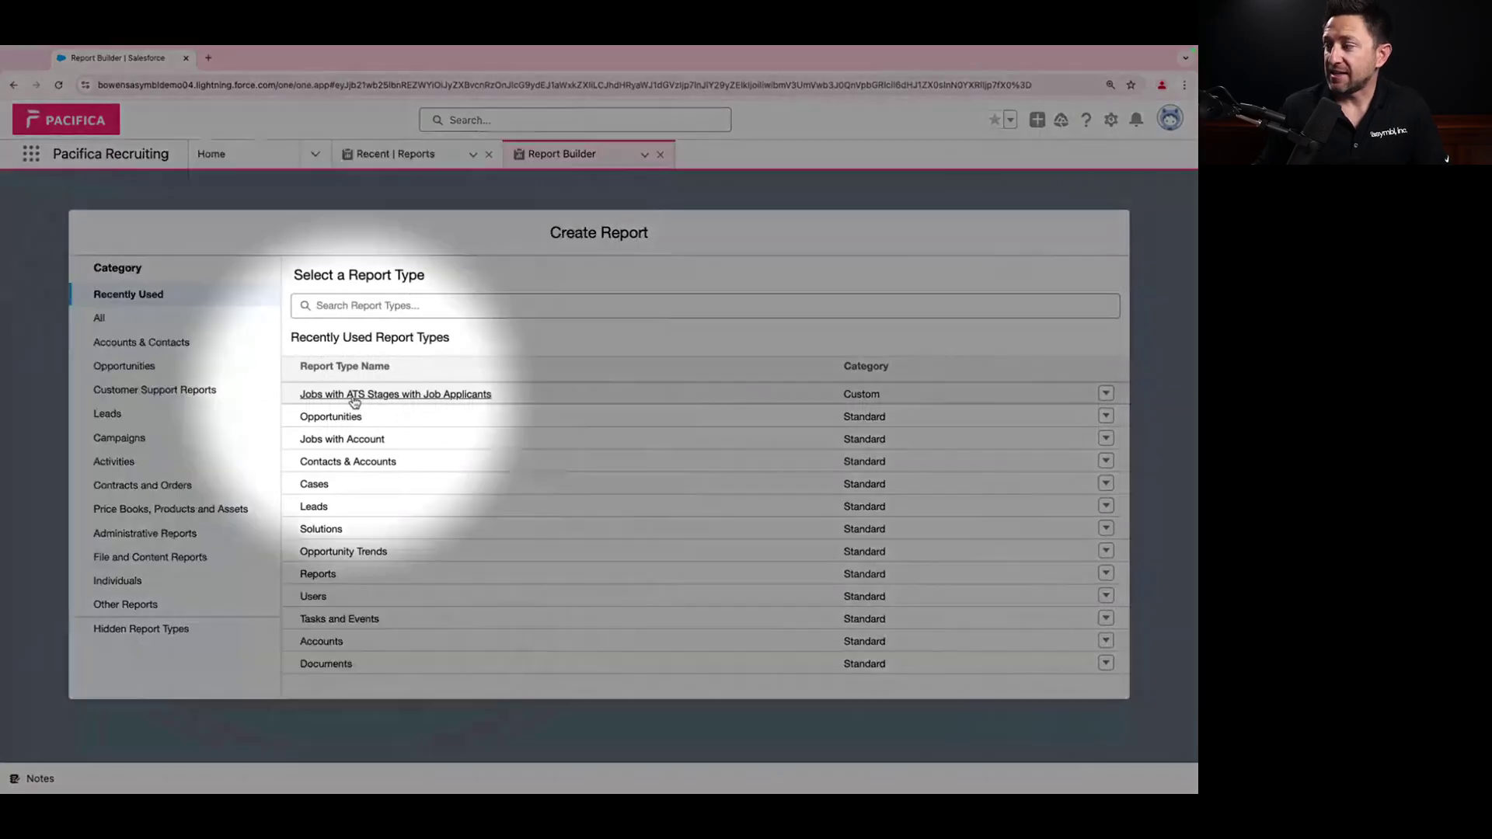
pyautogui.click(355, 395)
pyautogui.scroll(-1, 902, 537)
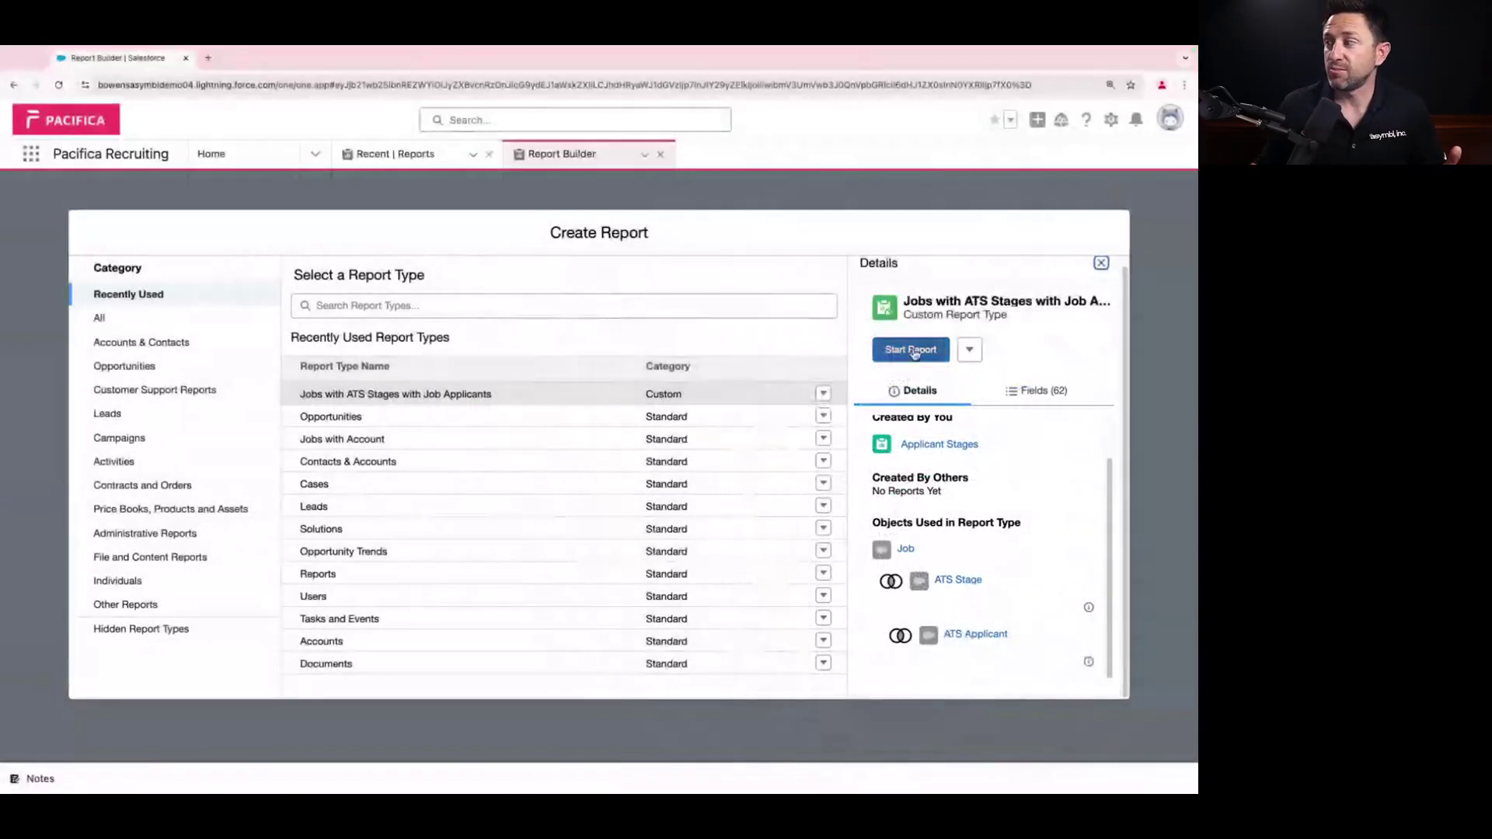
pyautogui.click(912, 350)
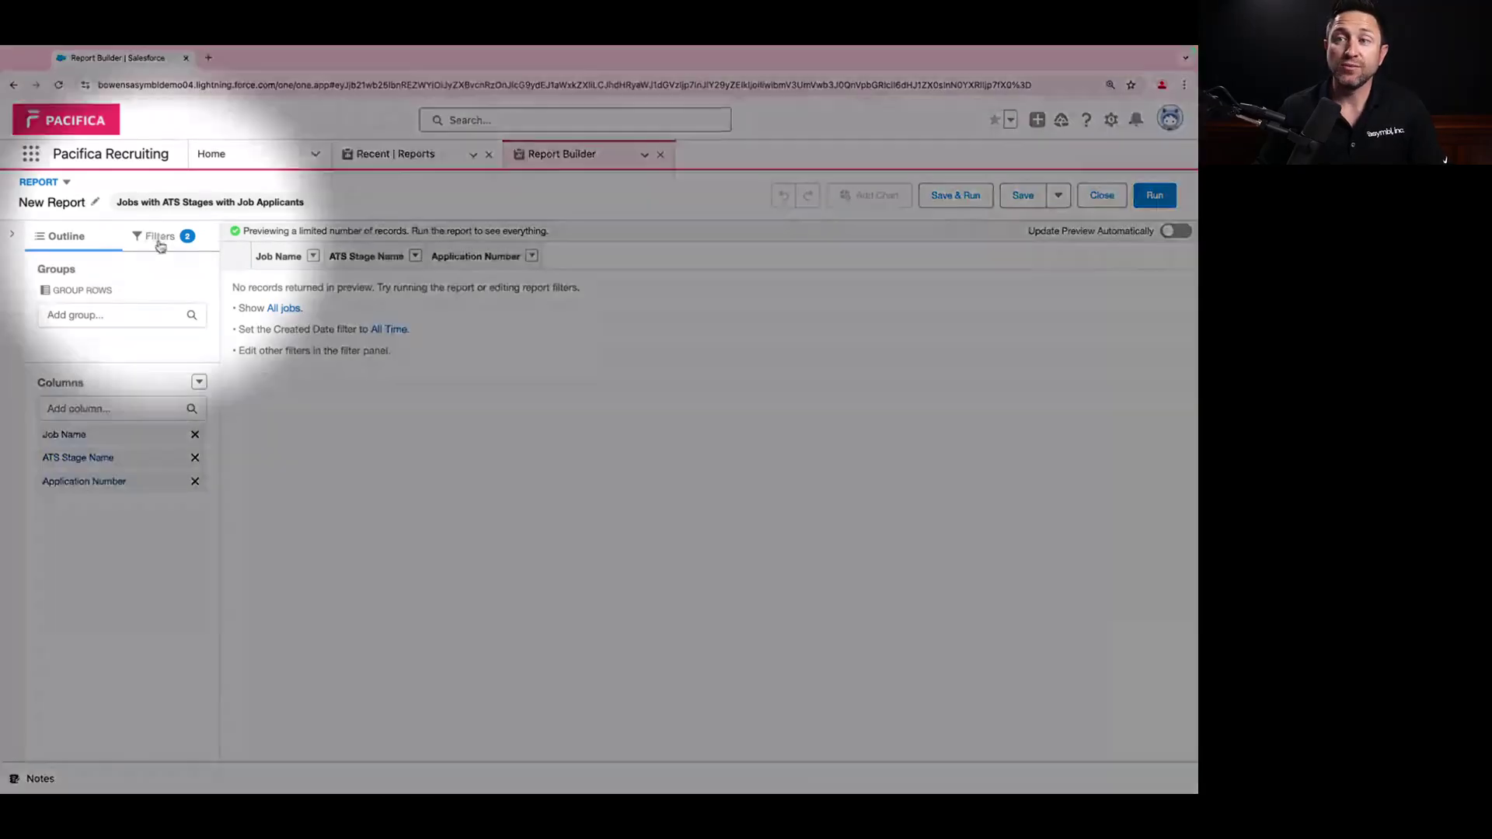
# Set the report's Show Me filter to All jobs and apply it
pyautogui.click(157, 238)
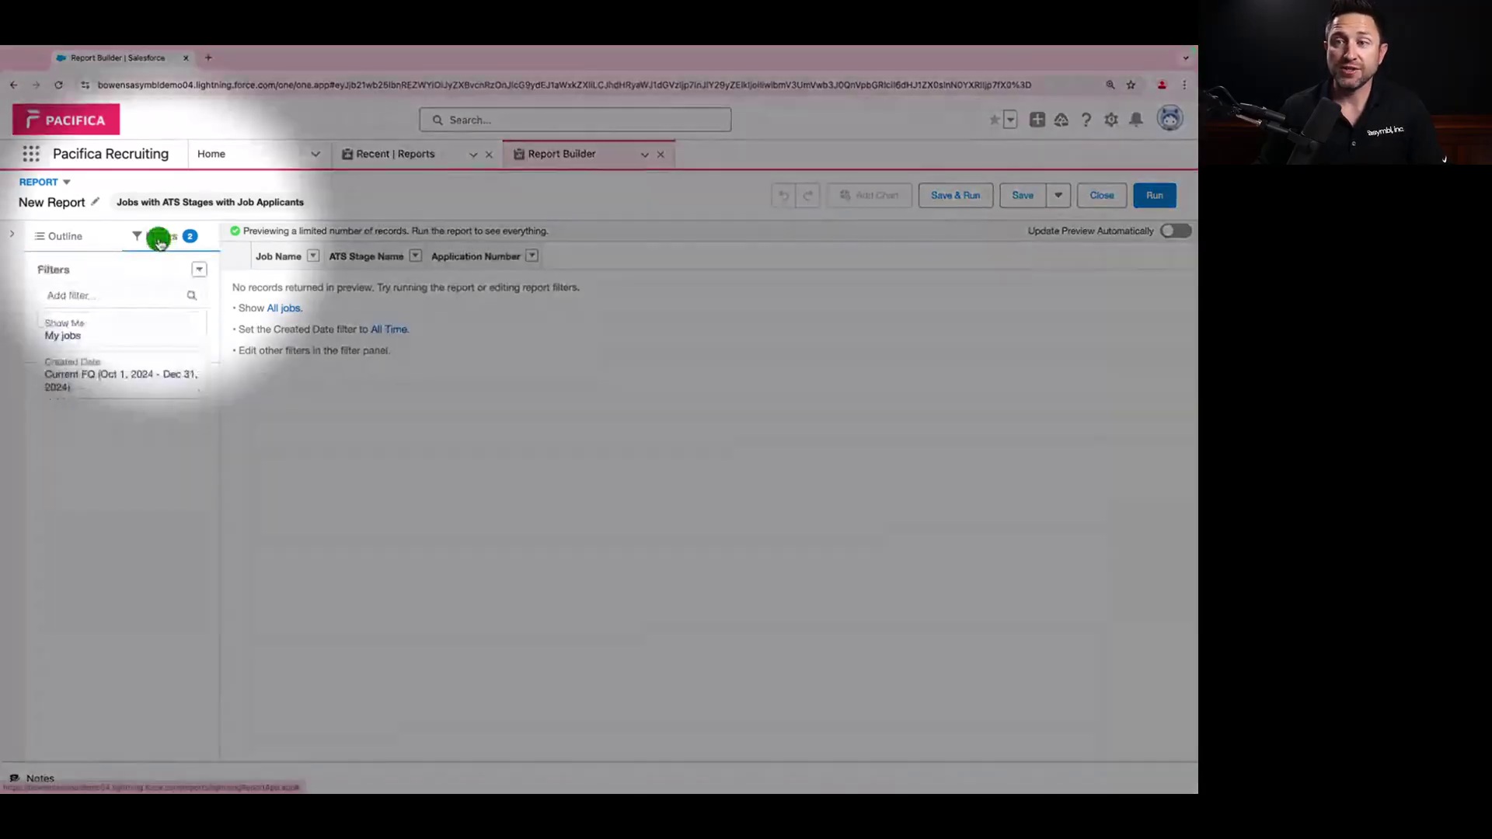
pyautogui.click(96, 334)
pyautogui.click(295, 342)
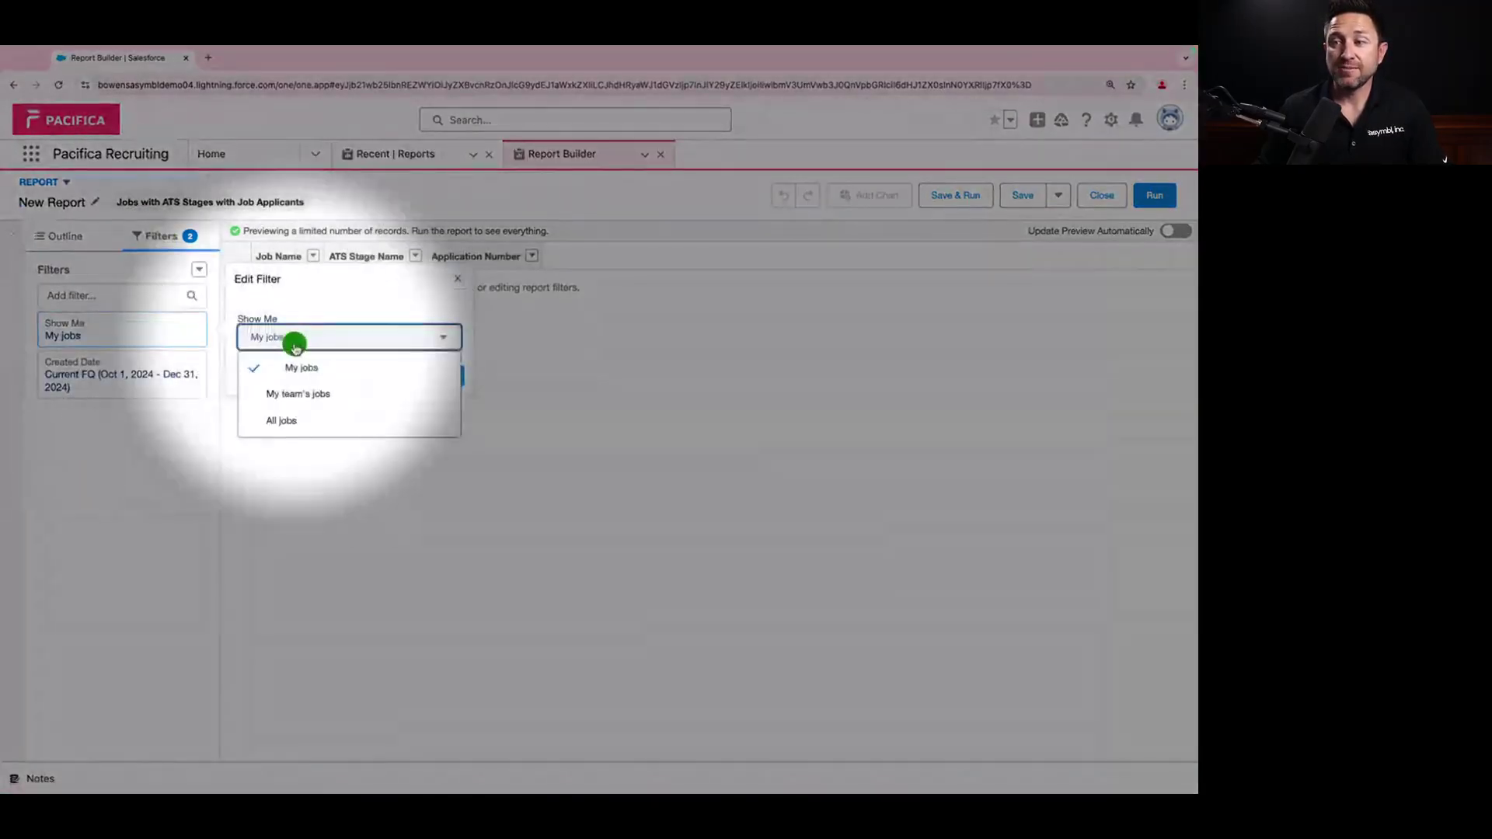
pyautogui.click(302, 421)
pyautogui.click(433, 374)
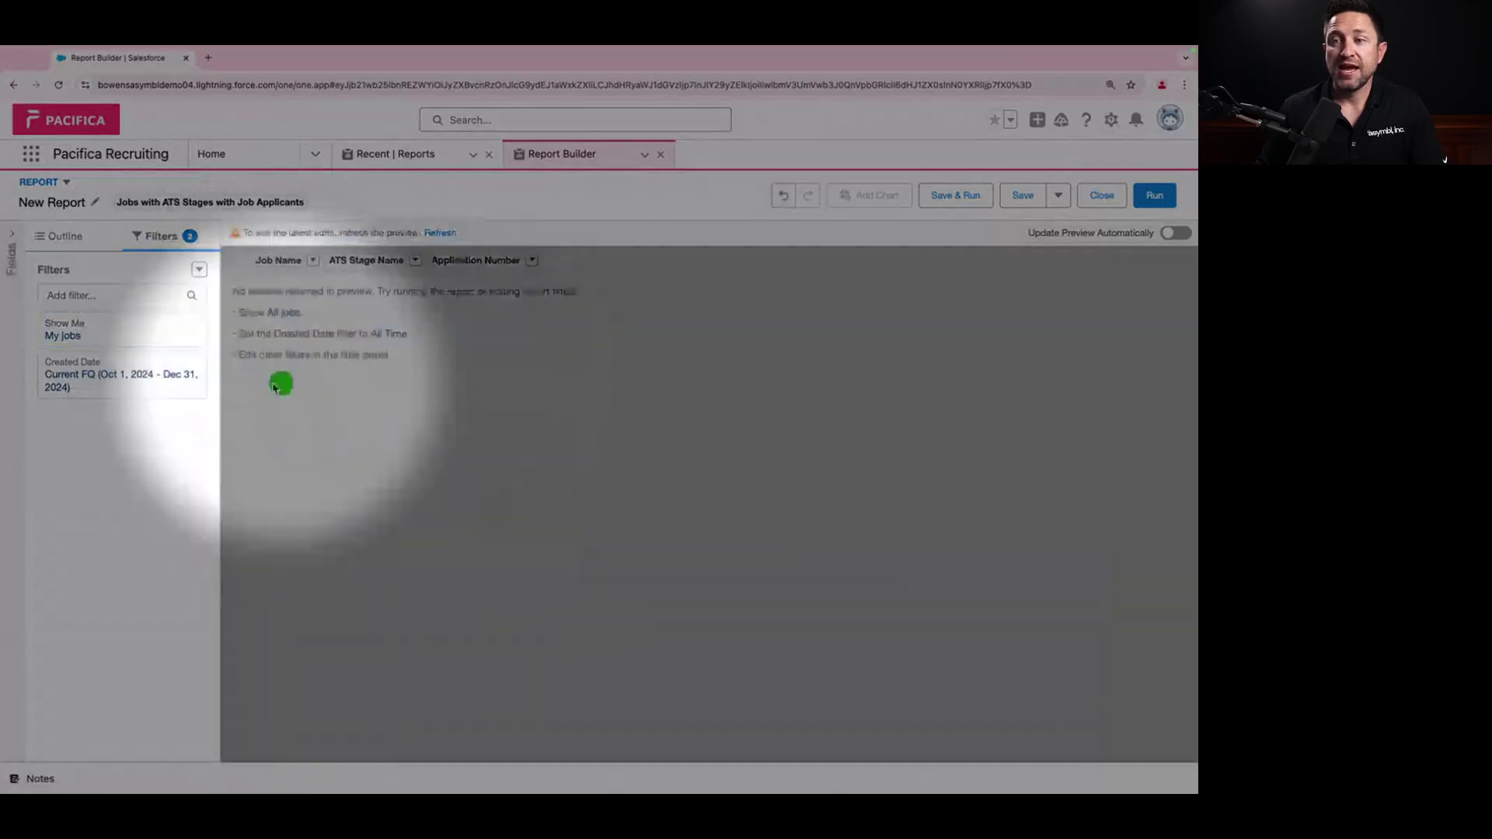
# Set the Created Date filter range to All Time, apply it and refresh the report preview
pyautogui.click(102, 379)
pyautogui.click(299, 400)
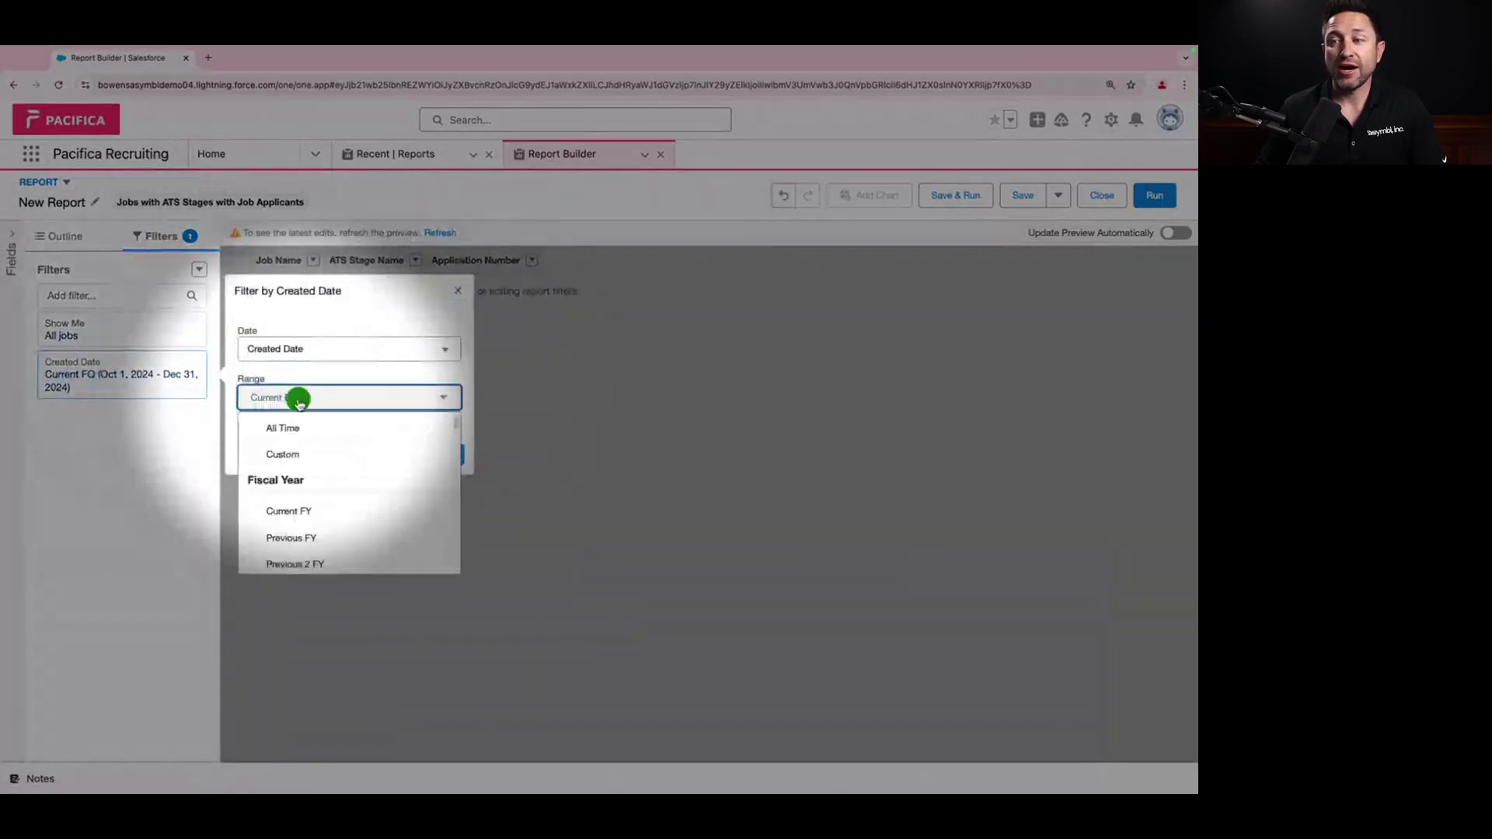
pyautogui.click(303, 429)
pyautogui.click(438, 453)
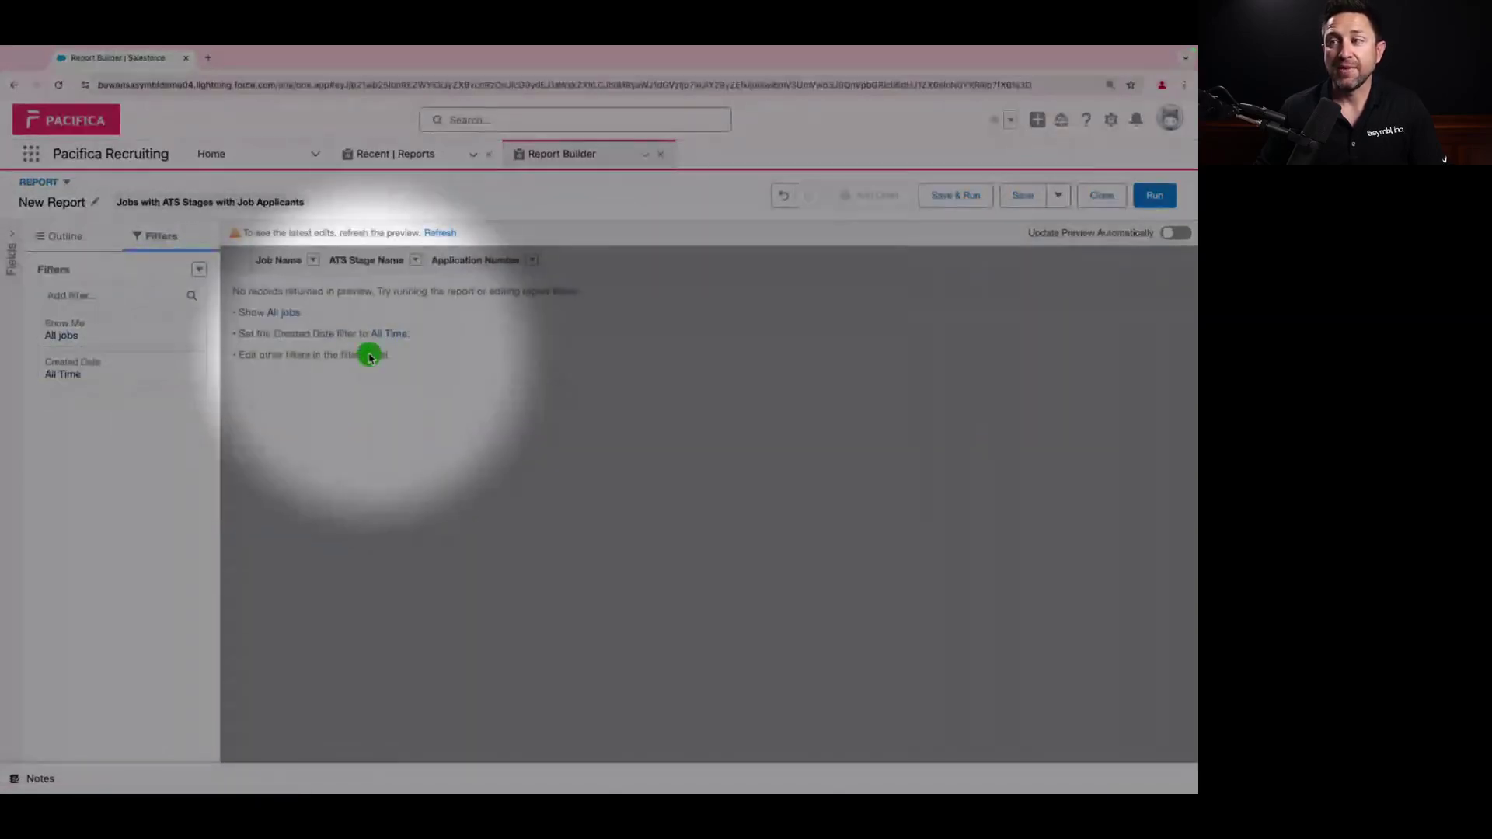
pyautogui.click(438, 233)
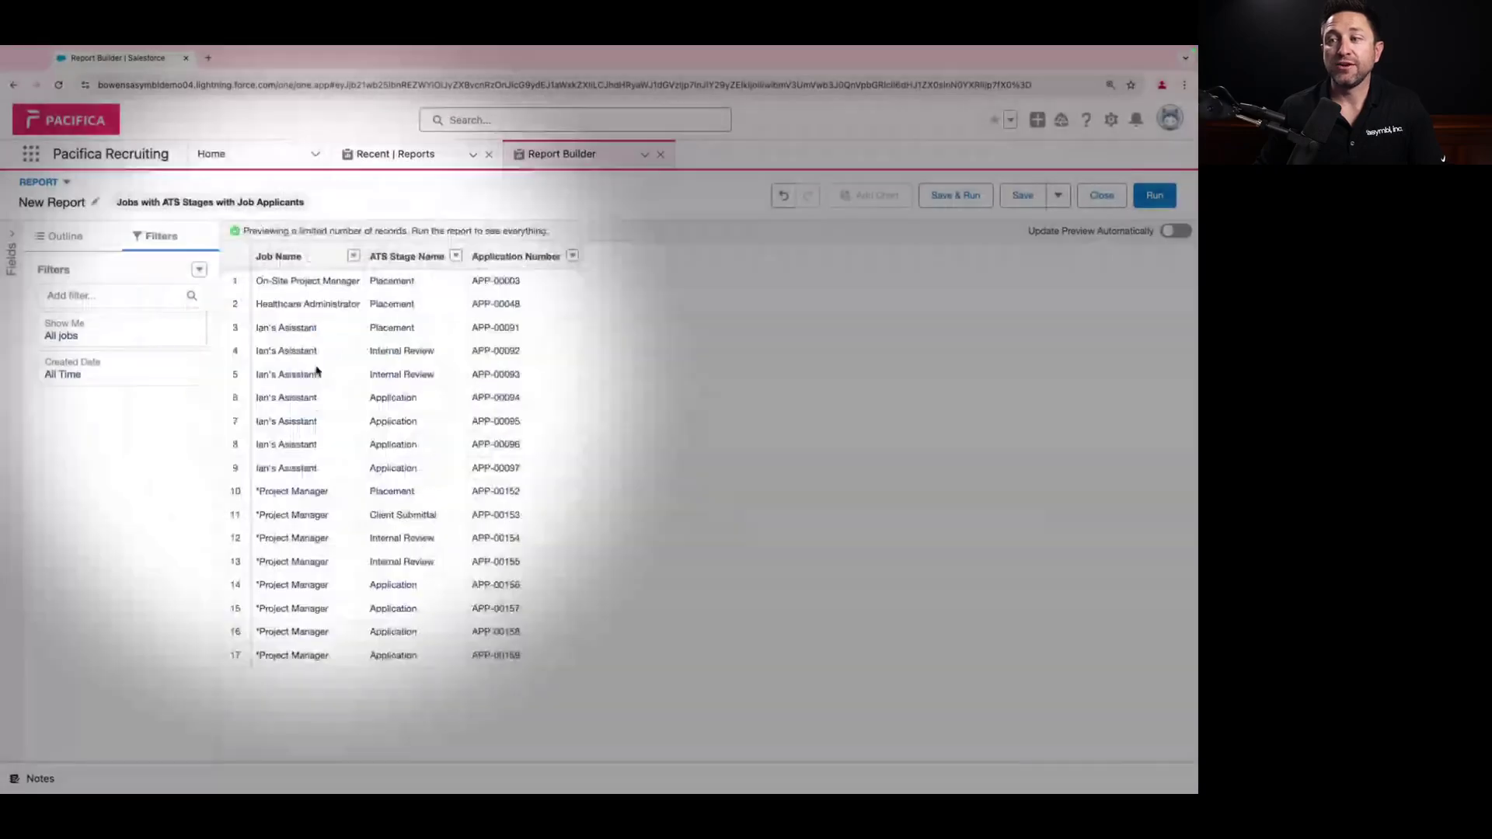
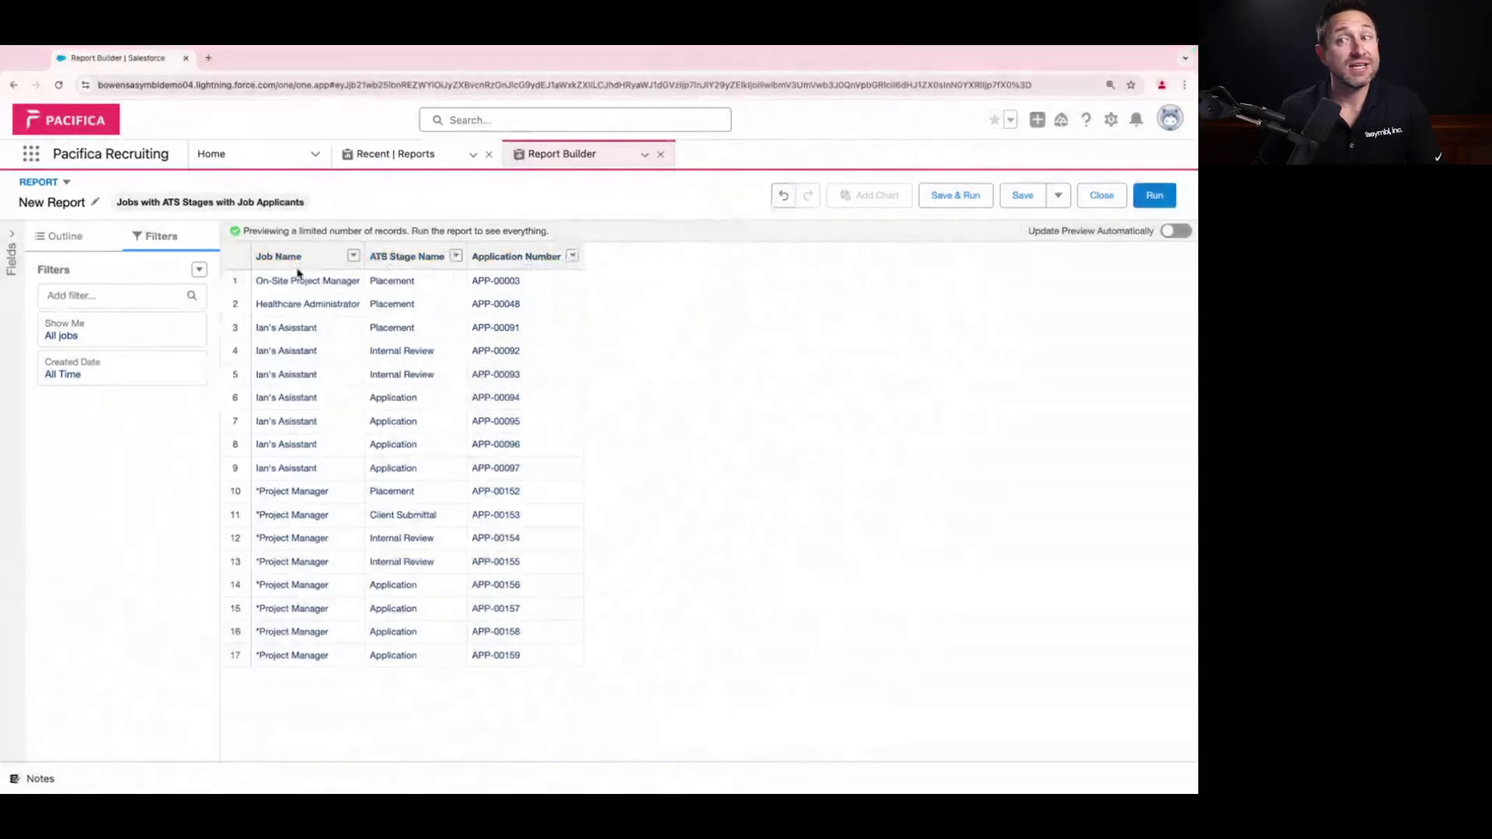
# Add the job applicants' Applicant: Full Name field as a report column and refresh the preview
pyautogui.click(78, 235)
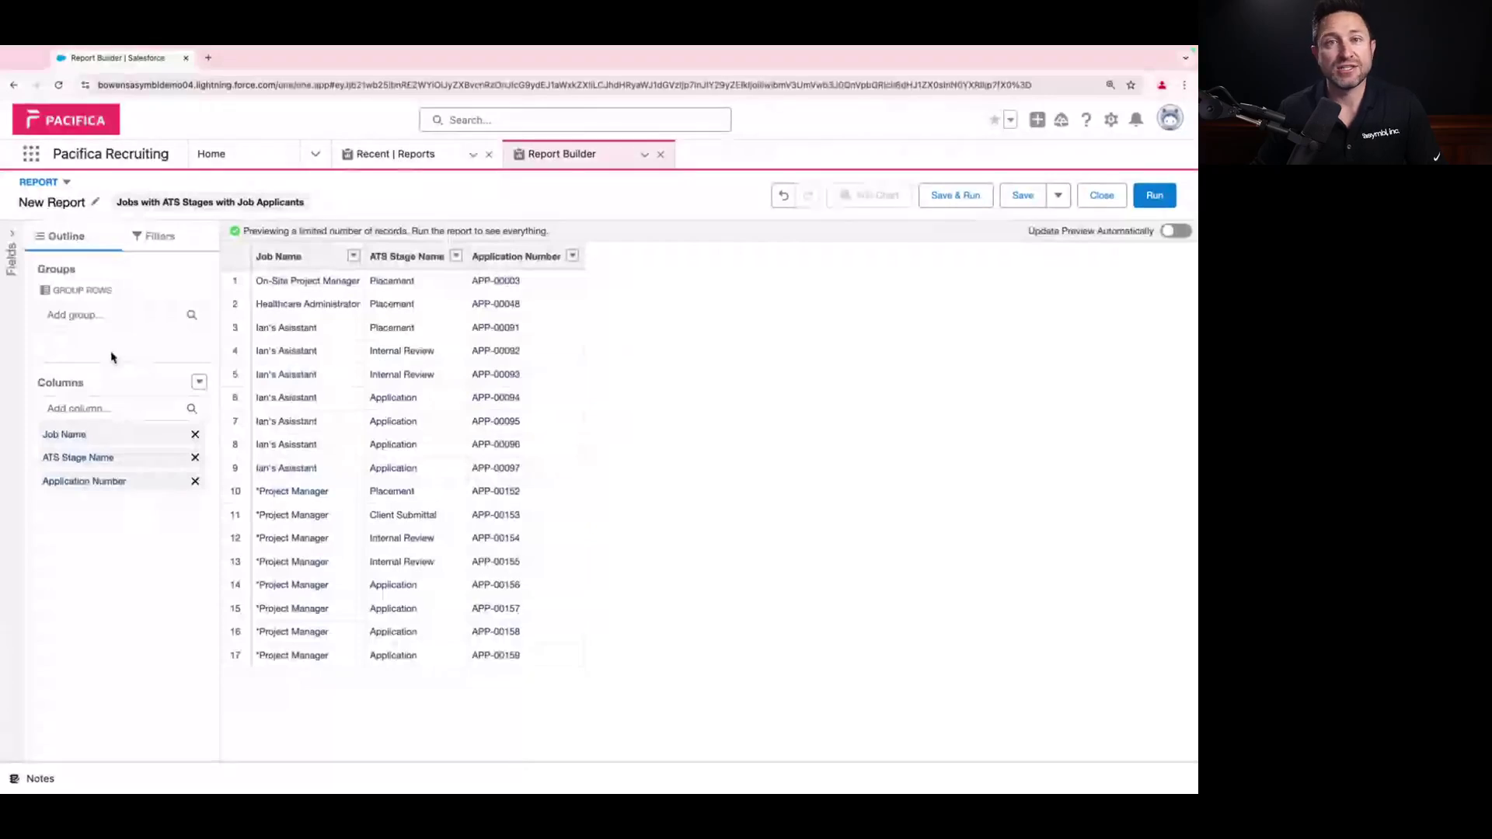
pyautogui.click(117, 407)
pyautogui.write('na')
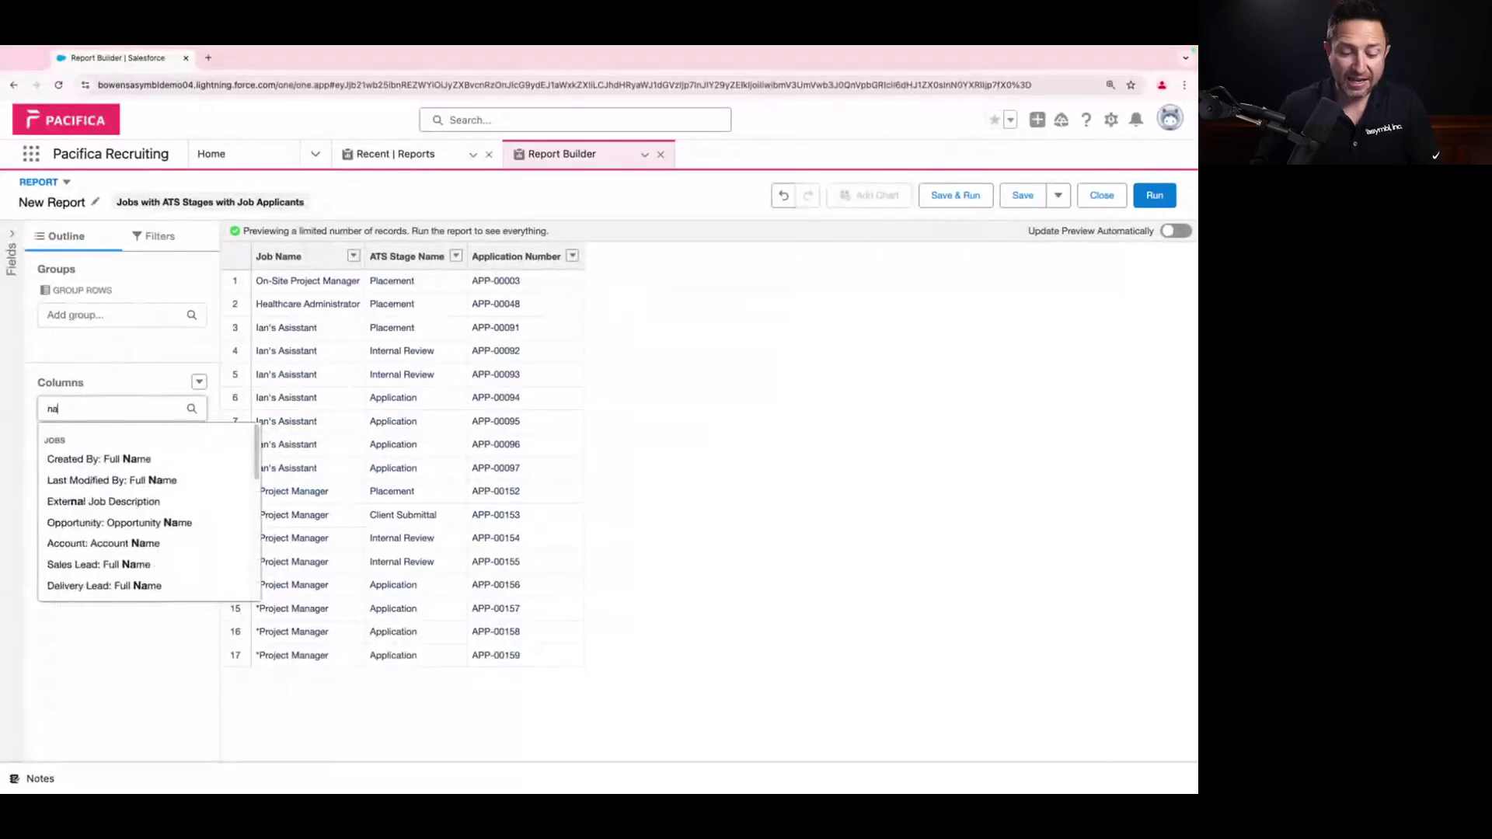
pyautogui.write('me')
pyautogui.scroll(-5, 143, 520)
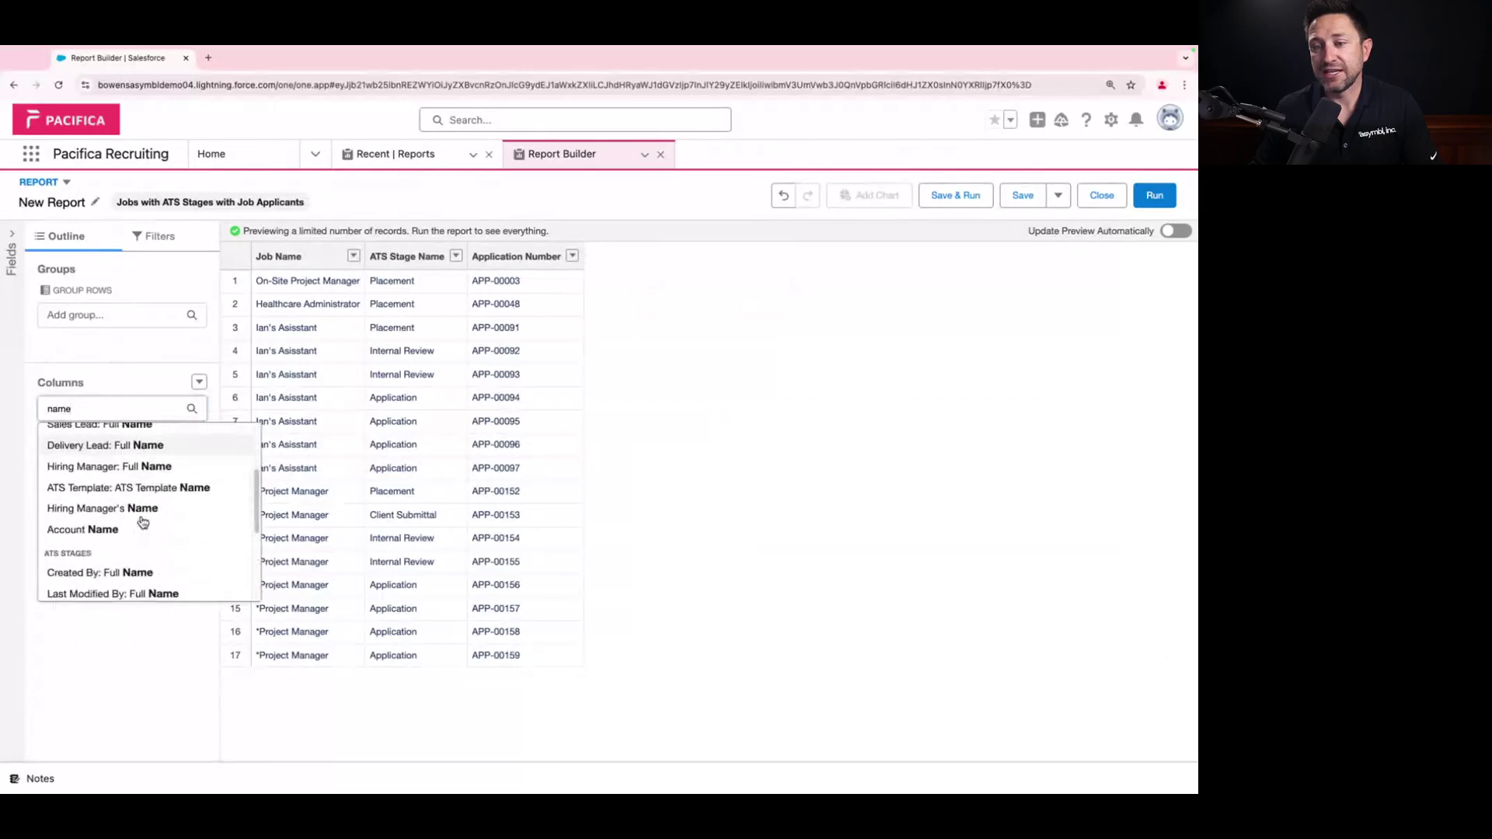
pyautogui.scroll(-4, 143, 523)
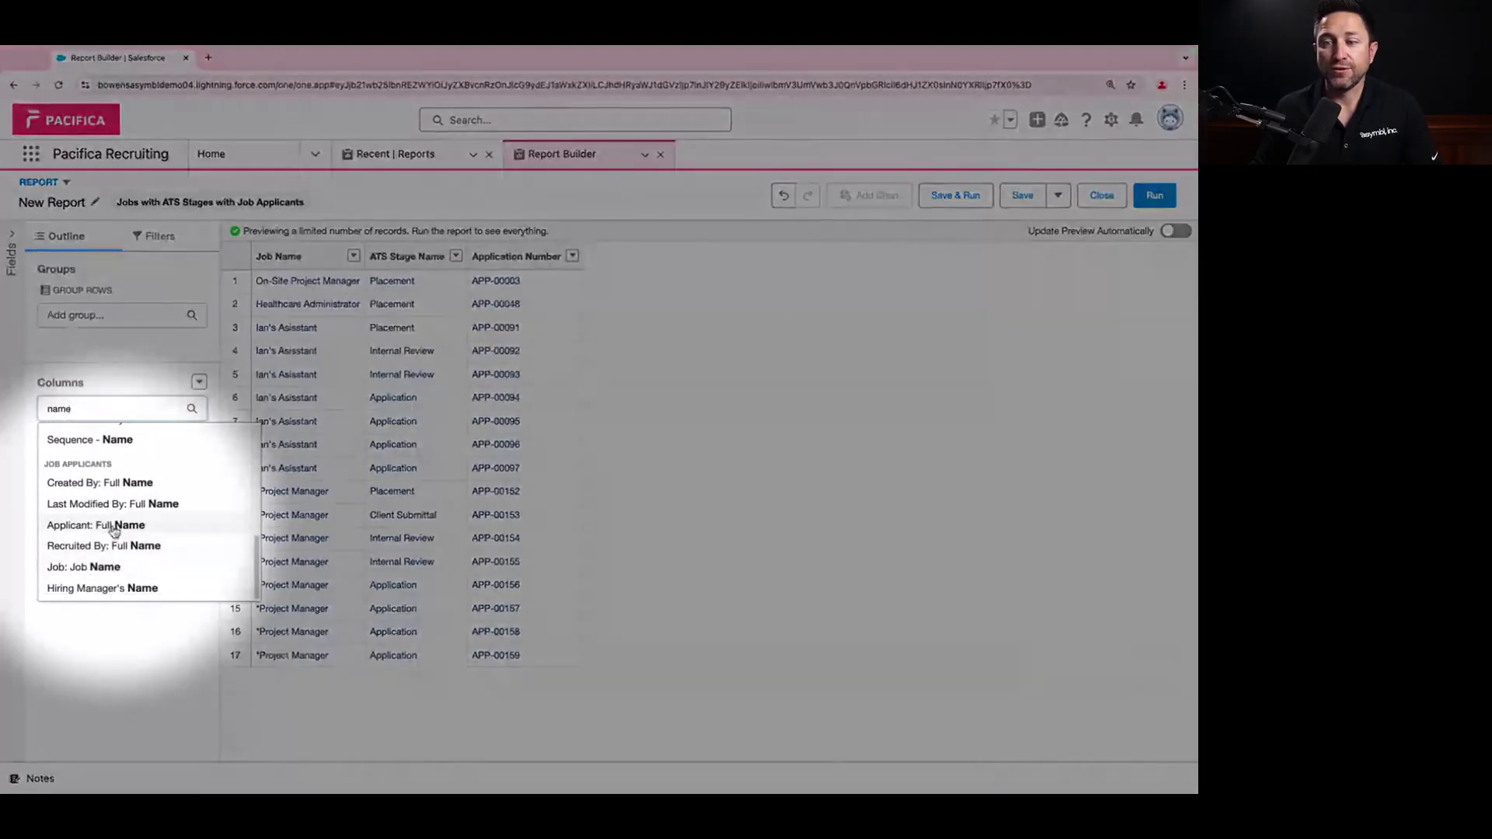
pyautogui.click(114, 528)
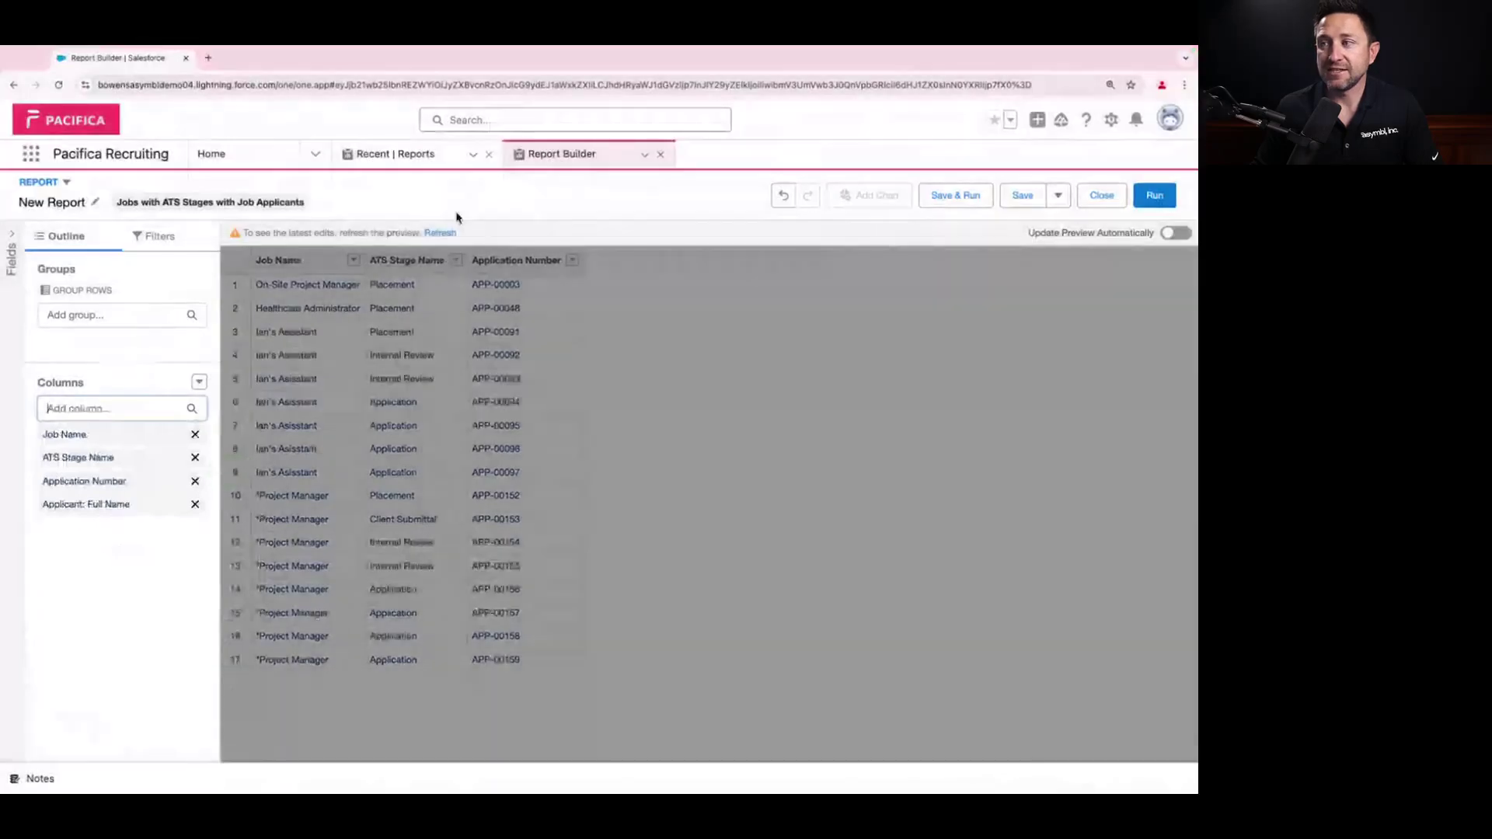
pyautogui.click(438, 232)
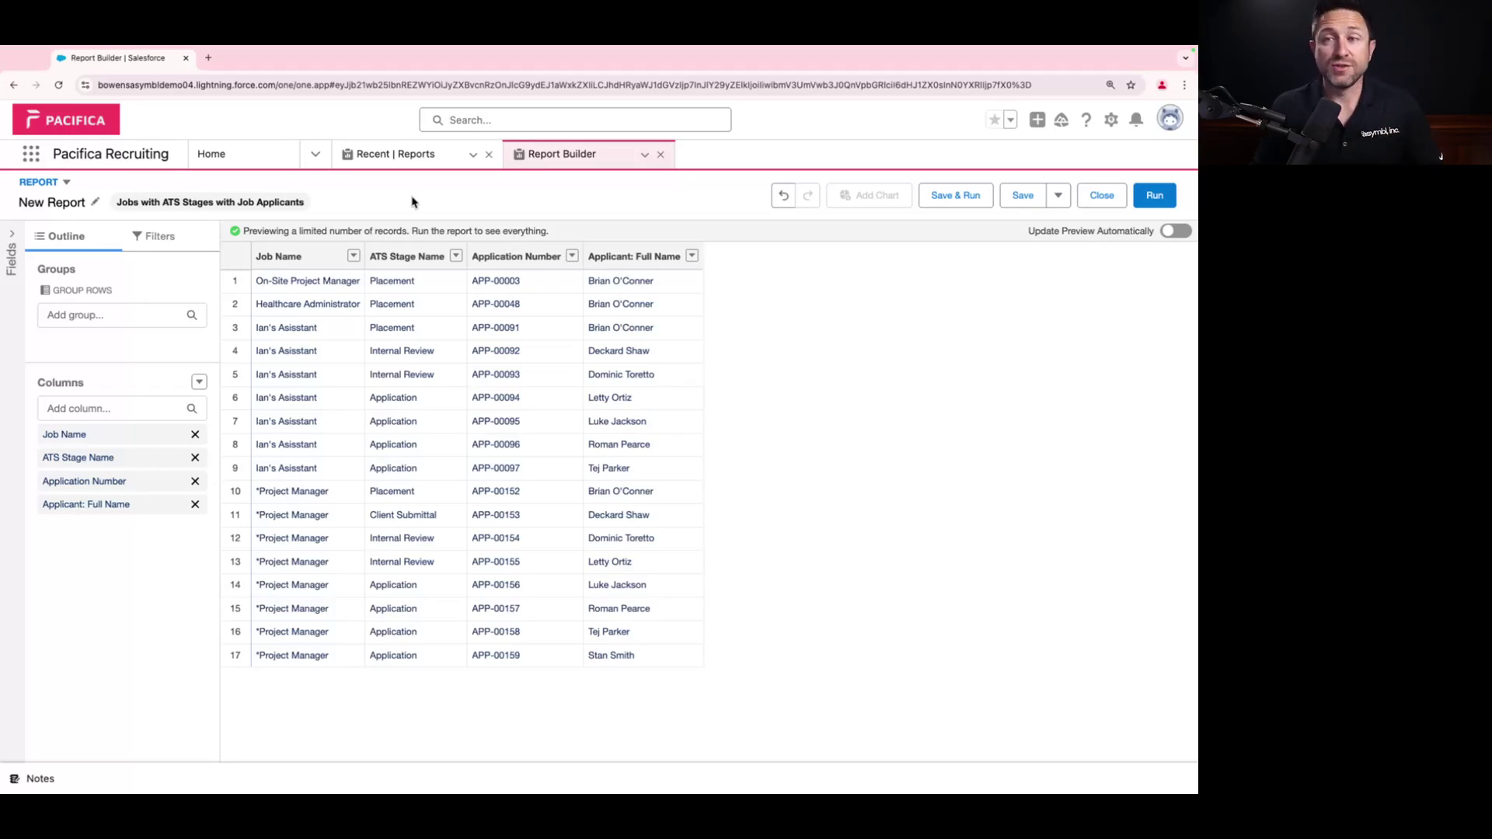
# Rename the report as Job stage demo
pyautogui.click(95, 202)
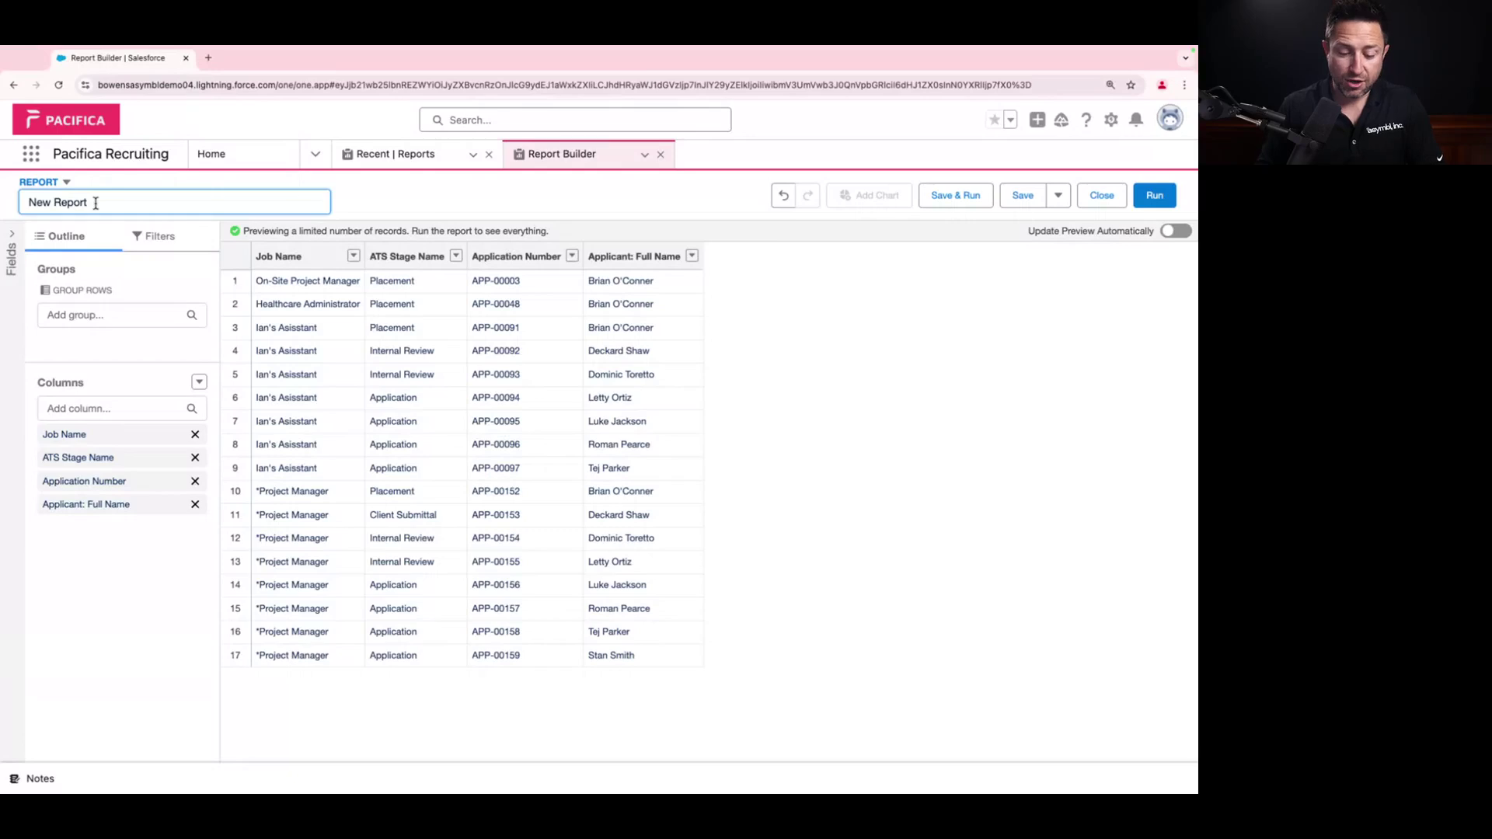
pyautogui.hotkey('ctrl', 'a')
pyautogui.write('Job ')
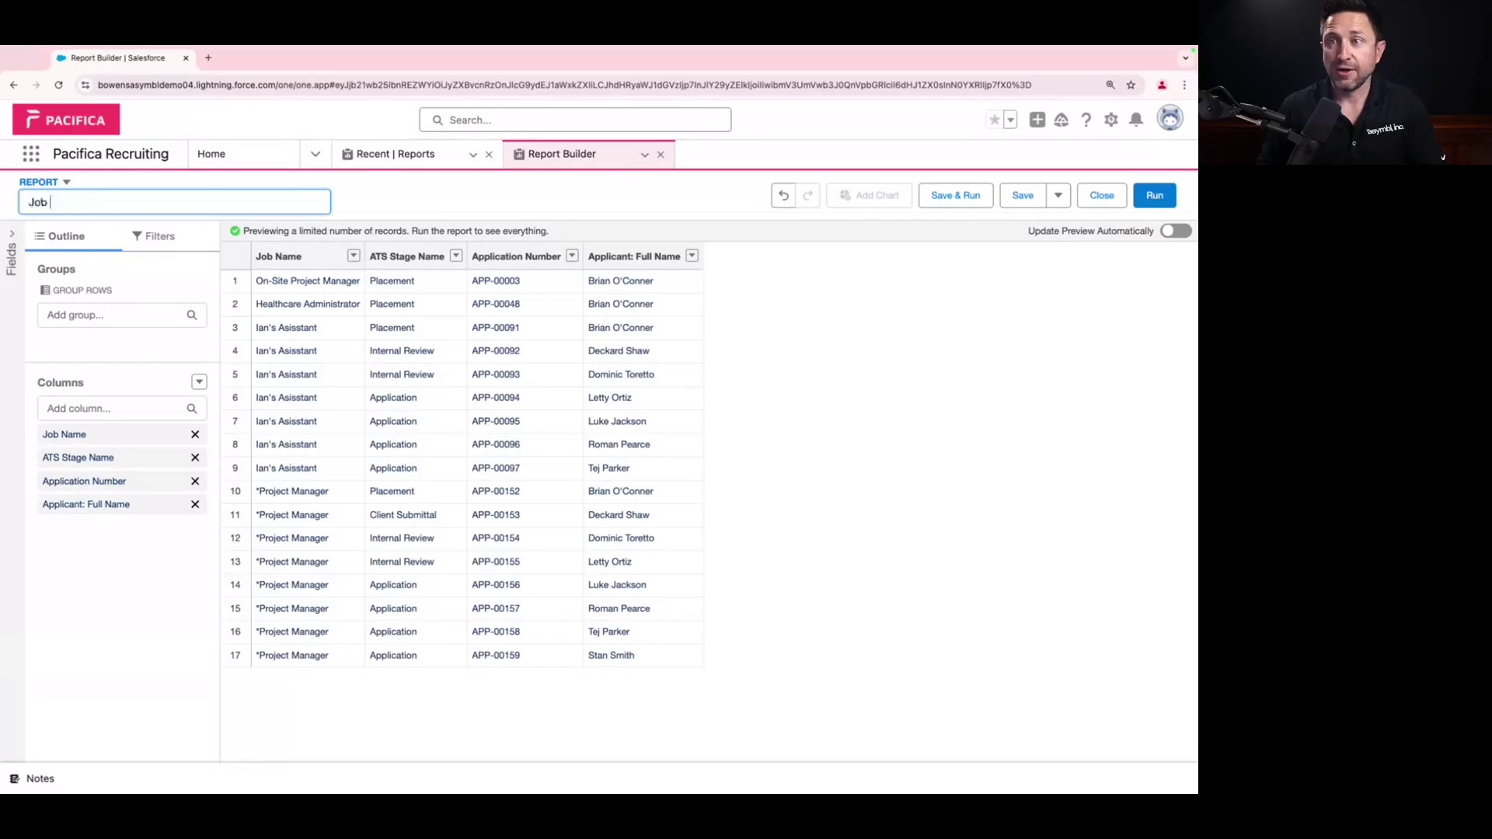
pyautogui.write('stage demo')
# Save and run the report in the Private Reports folder, letting the unique name fill in automatically and leaving the description empty
pyautogui.click(958, 199)
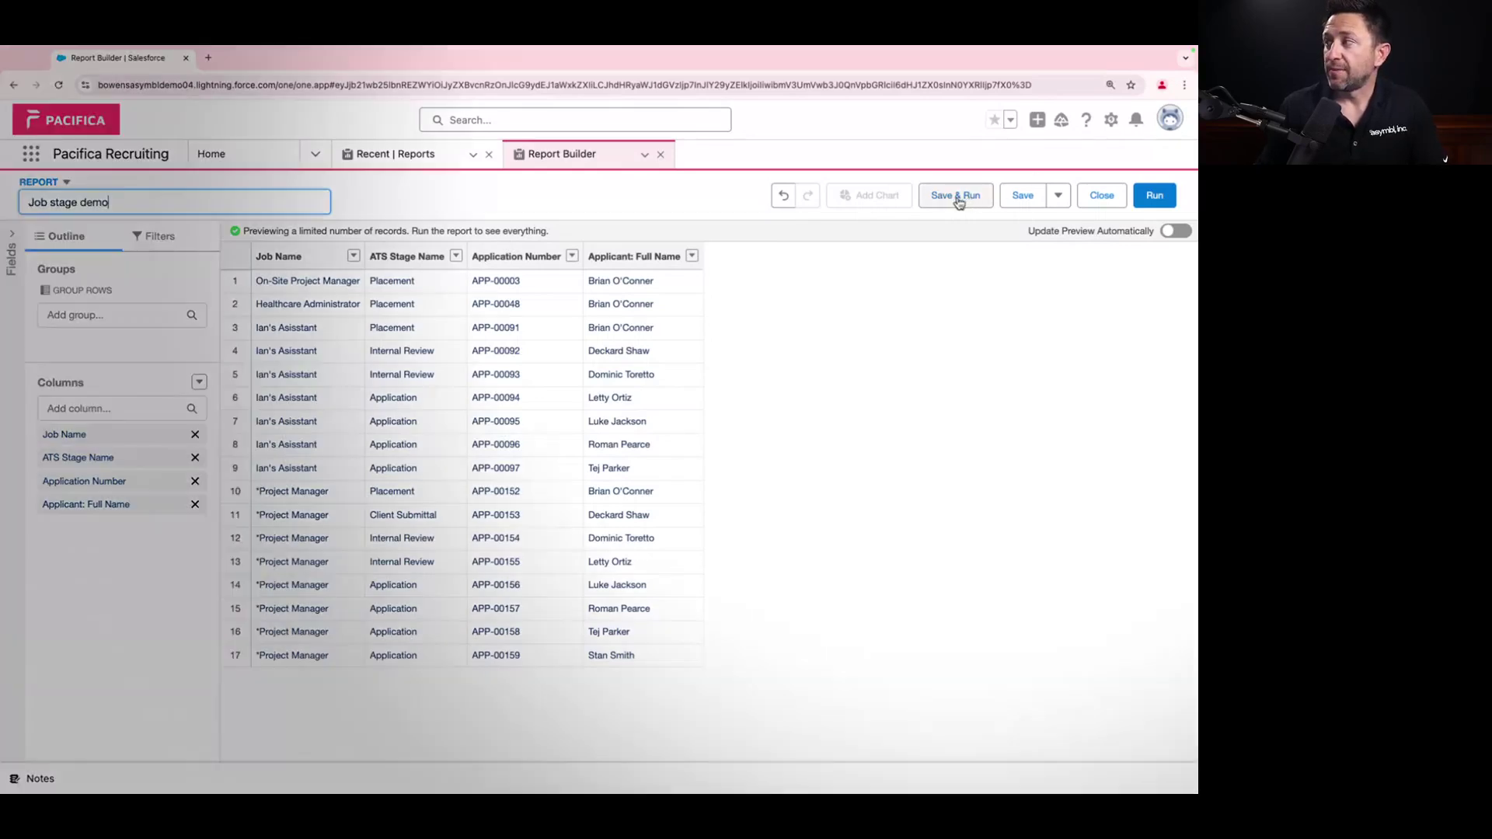
pyautogui.click(958, 199)
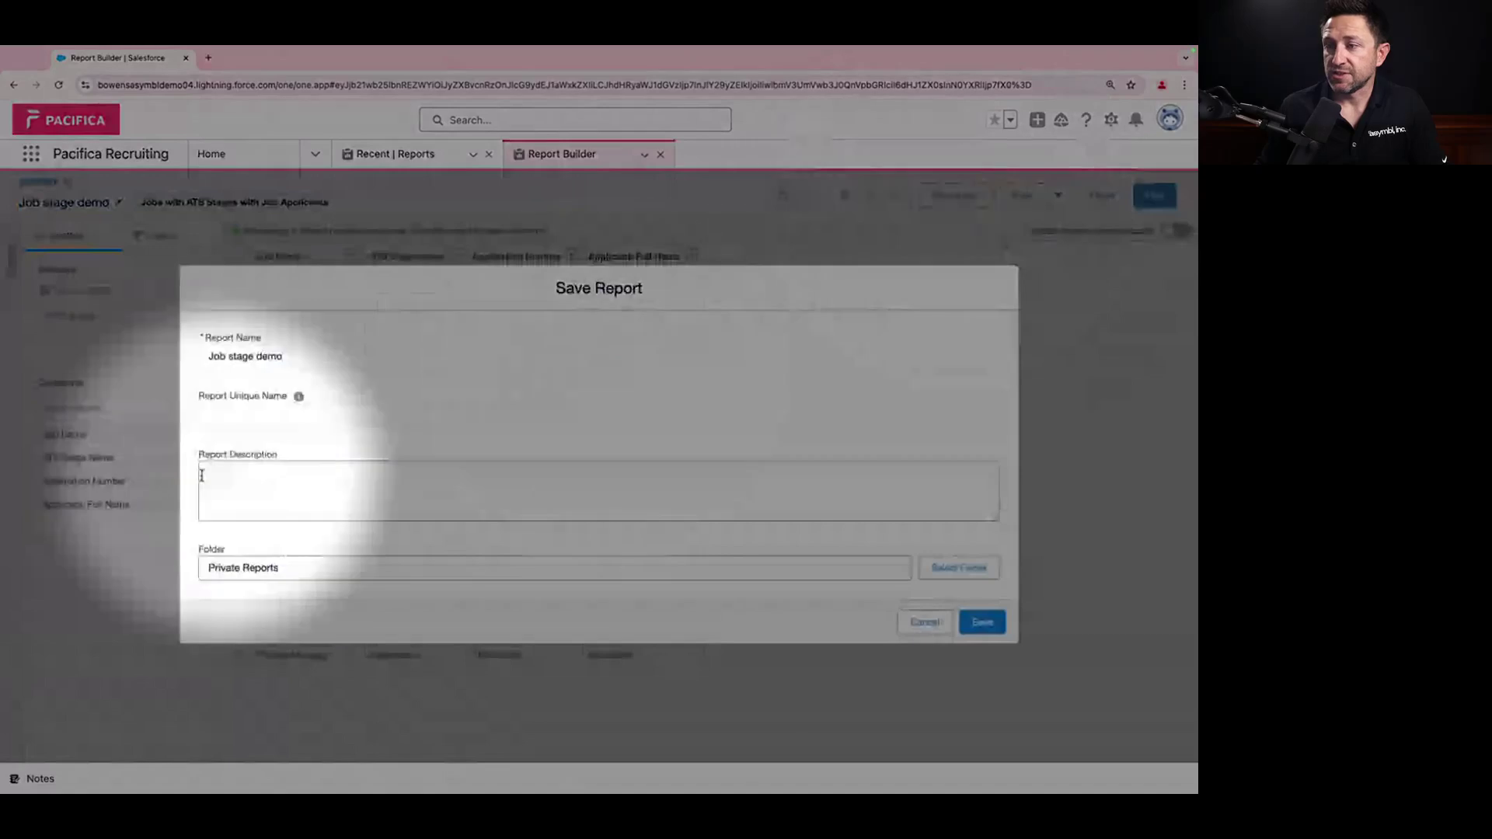
pyautogui.click(255, 417)
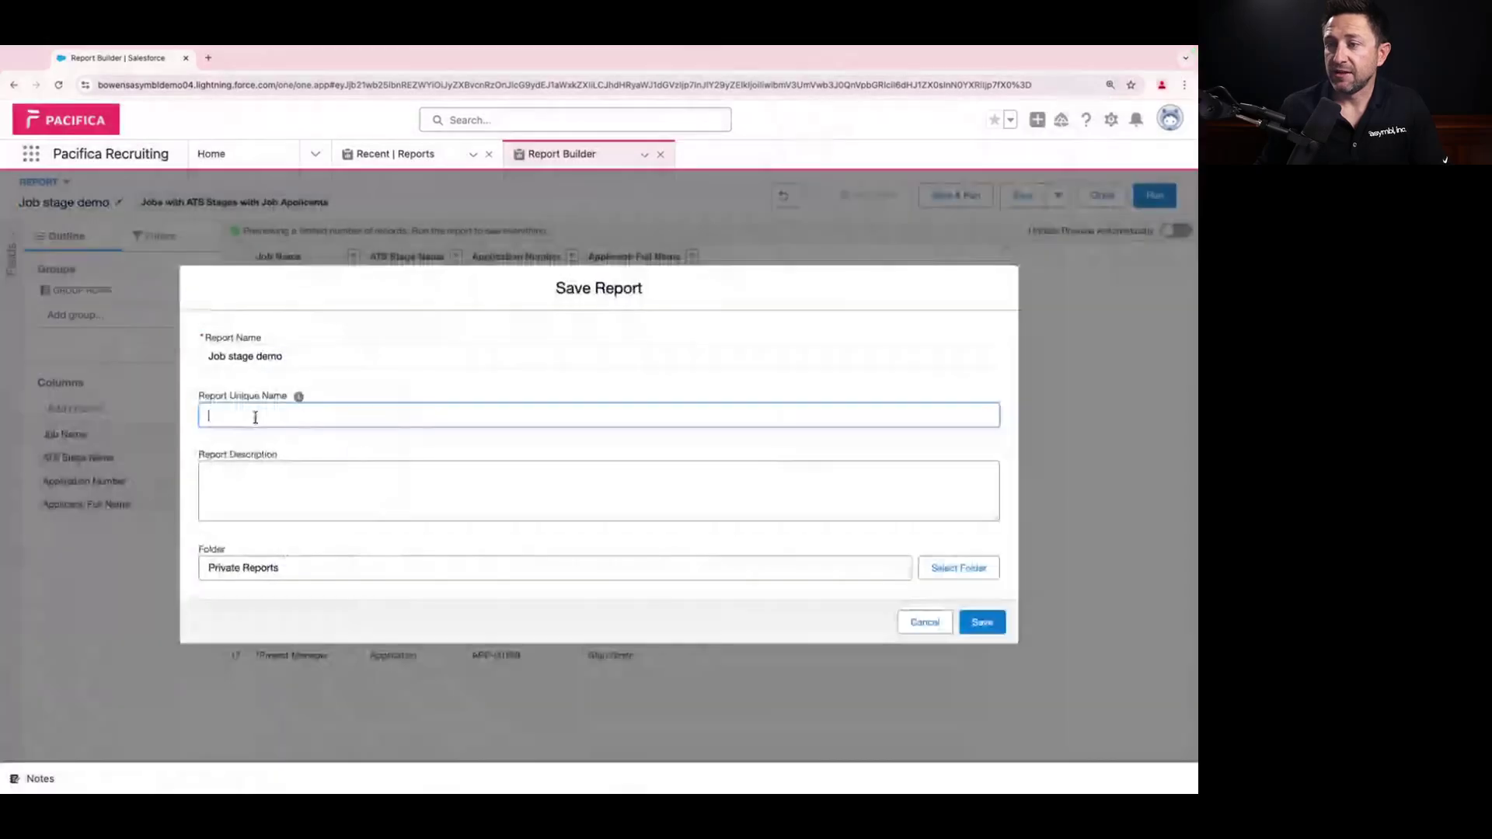
pyautogui.click(327, 356)
pyautogui.press('Tab')
pyautogui.press('Tab')
pyautogui.click(393, 469)
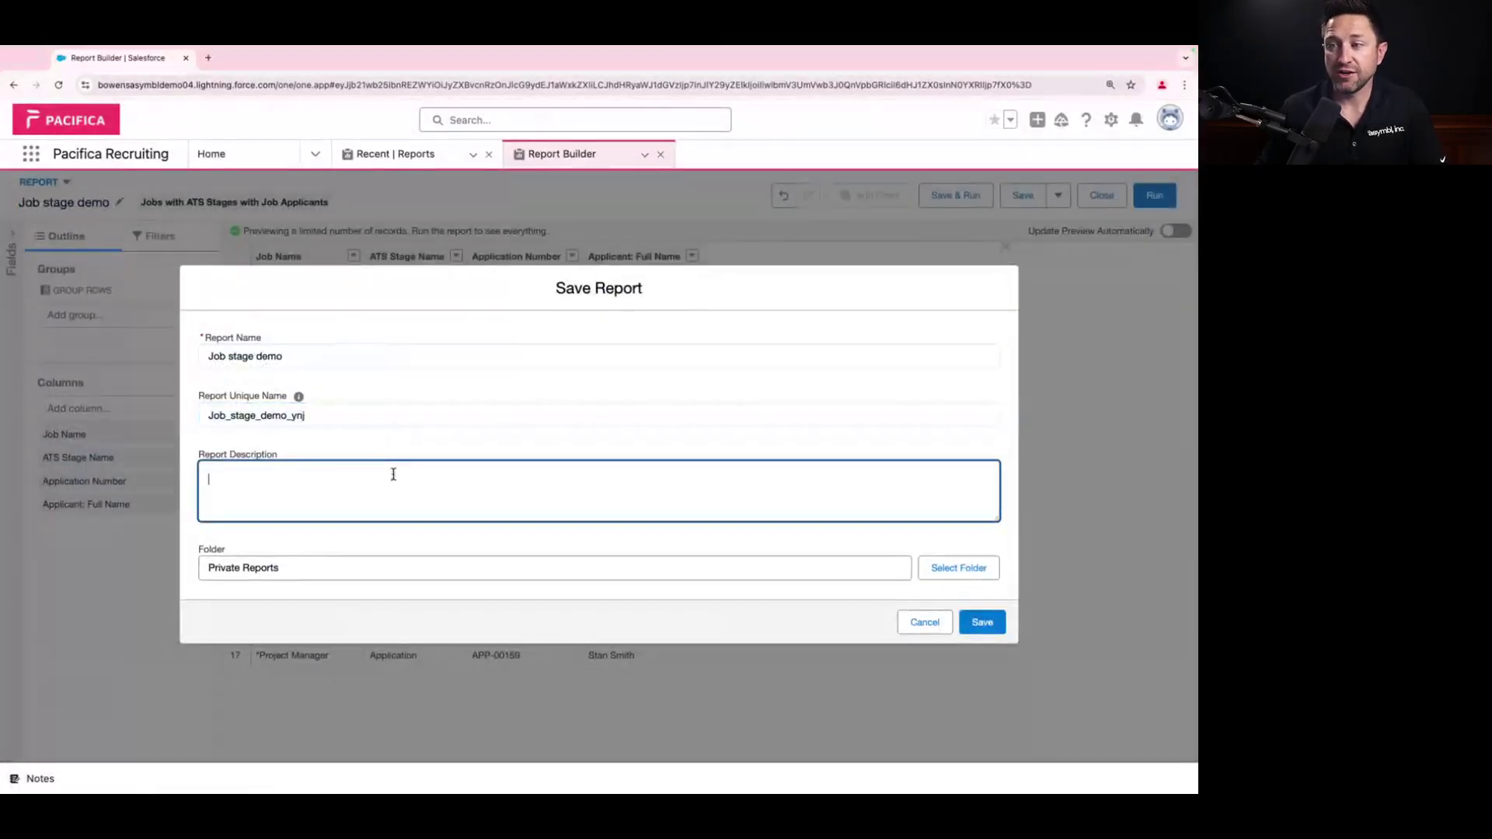
pyautogui.click(980, 623)
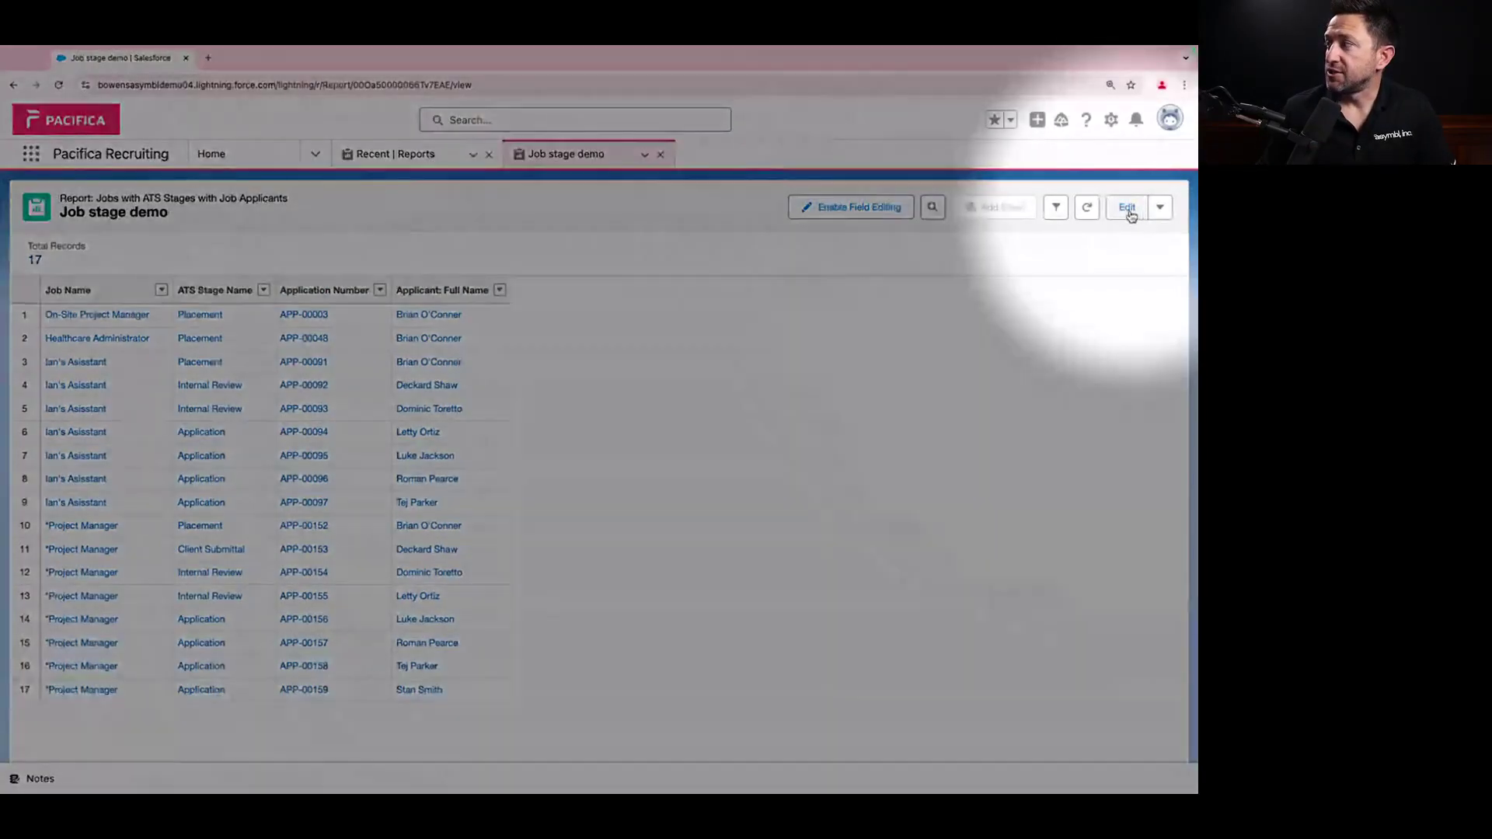
# Review the report's subscription settings for frequency, day, time, recipients and conditions, and close them without saving
pyautogui.click(1159, 208)
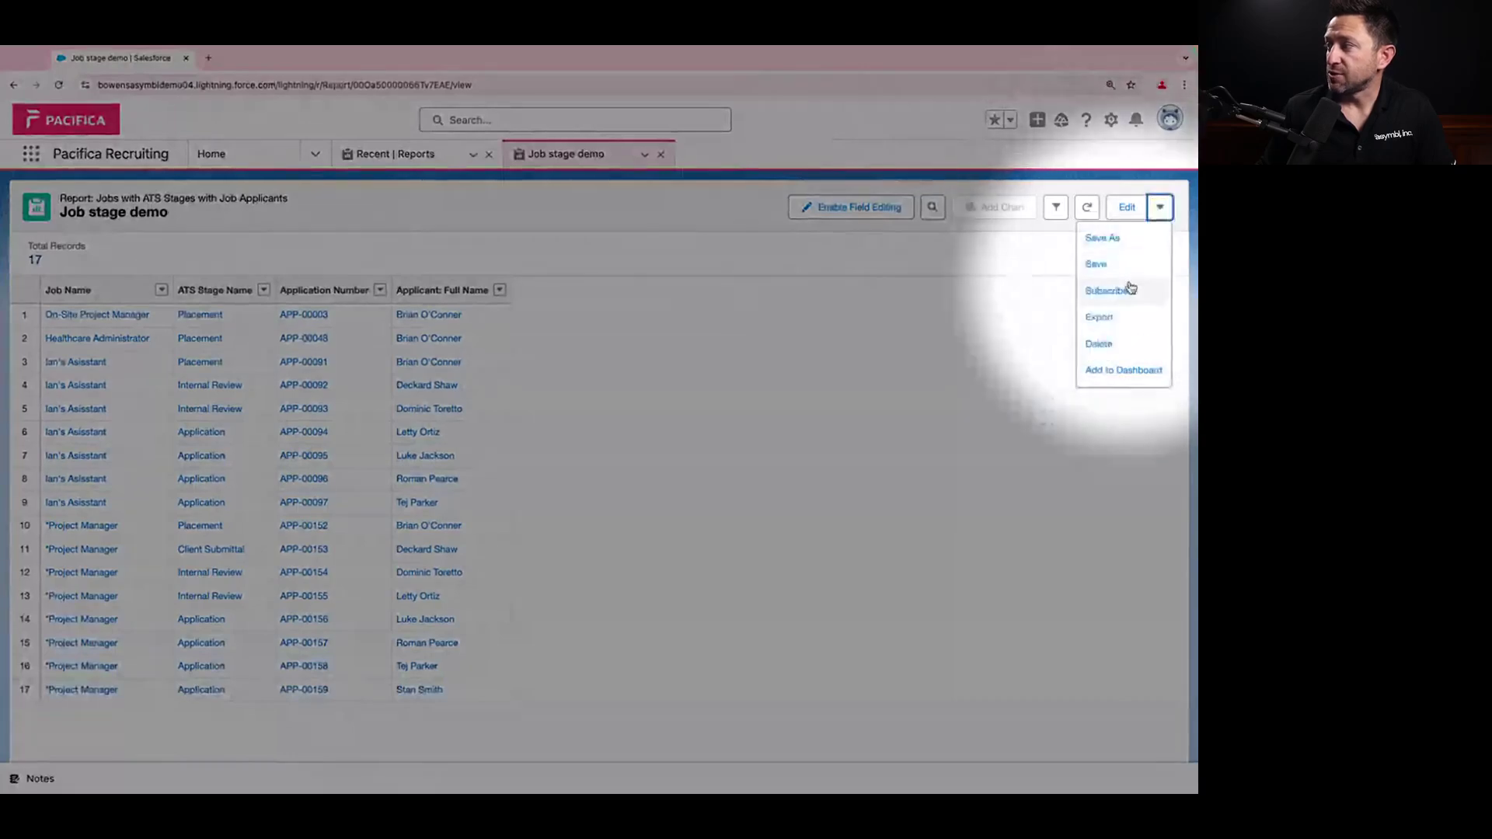
pyautogui.click(1104, 293)
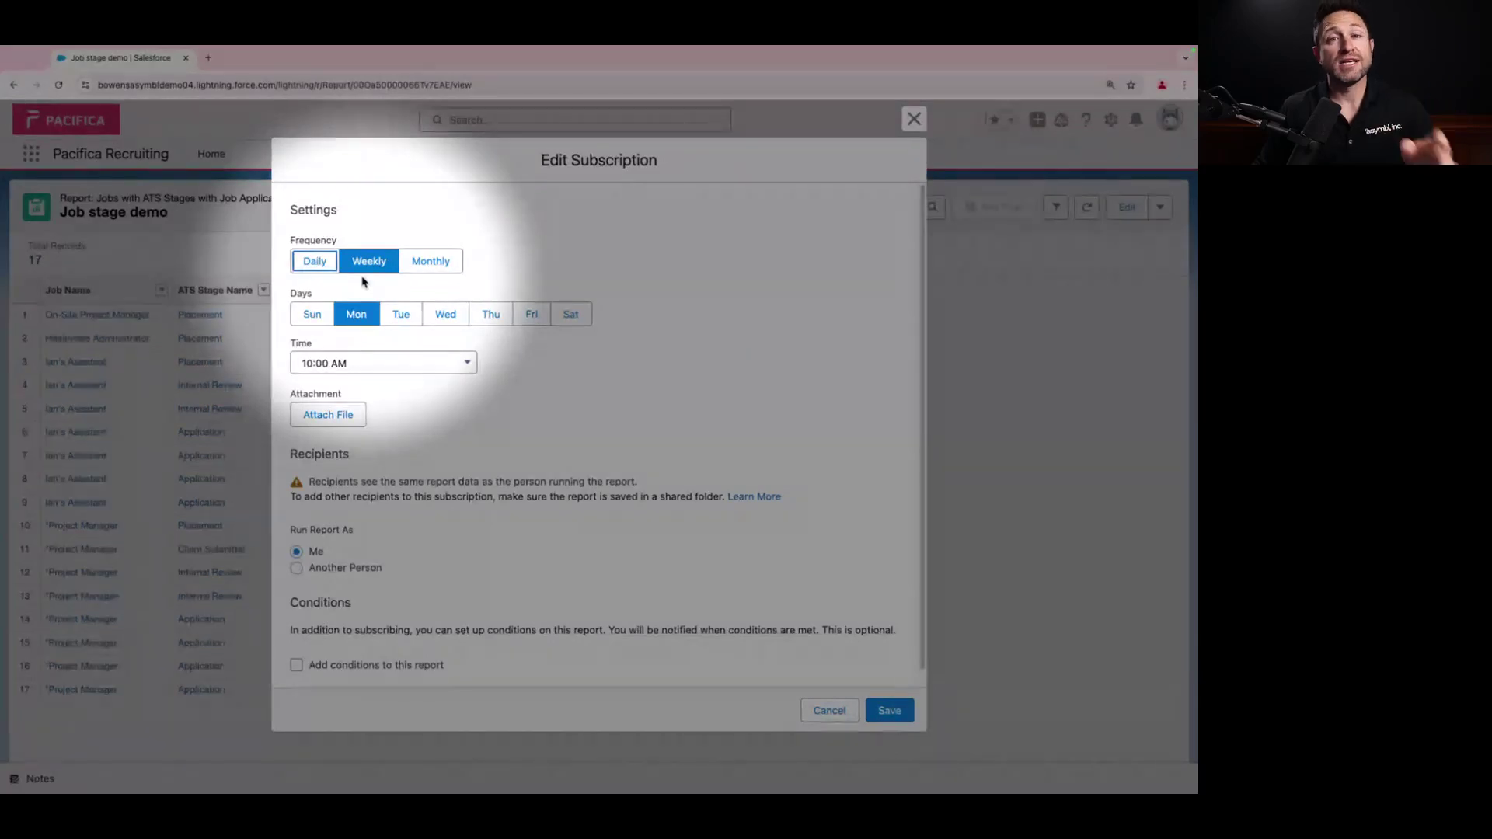
pyautogui.scroll(-1, 382, 509)
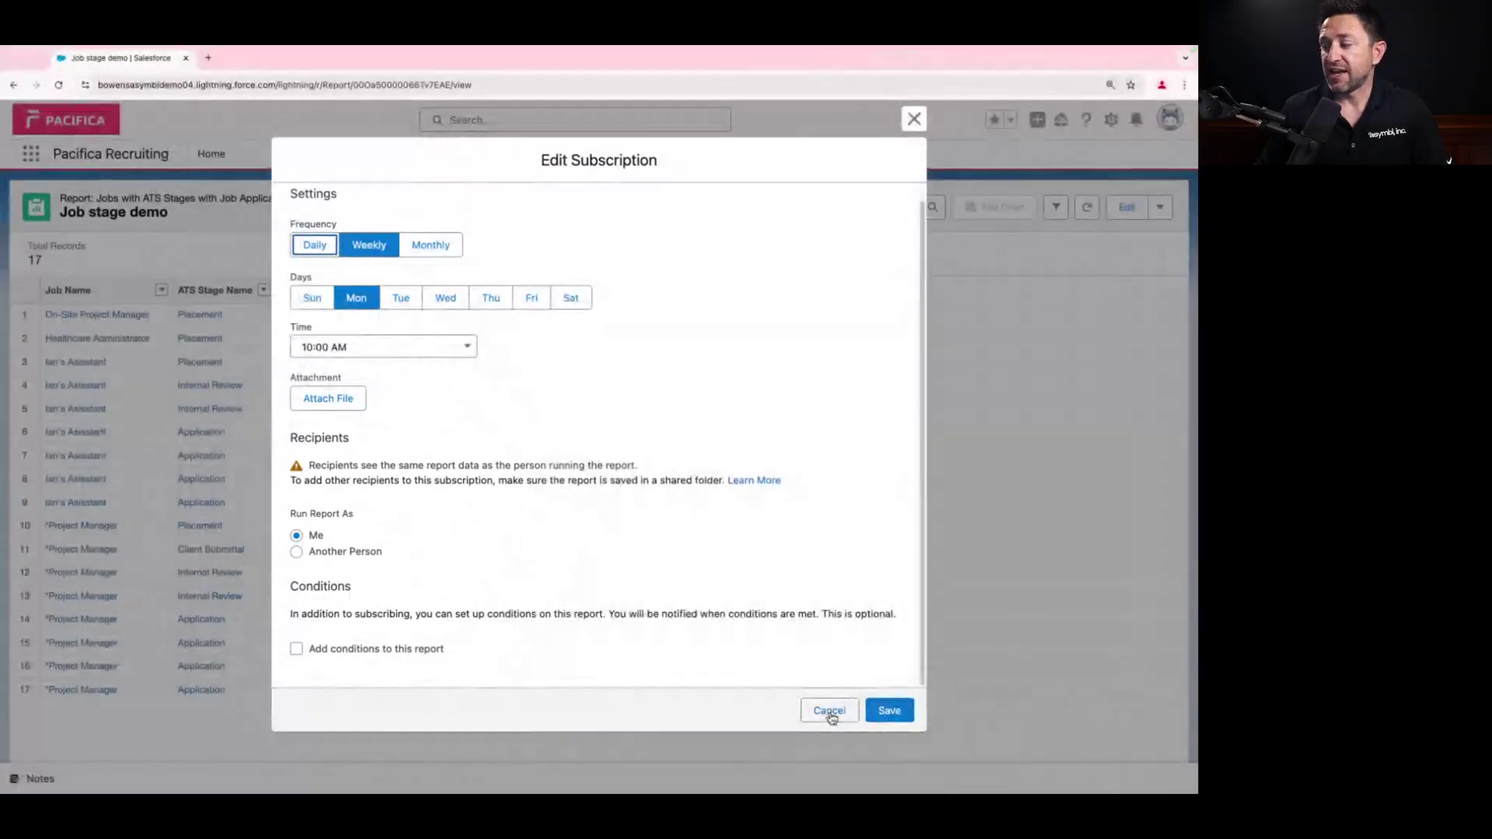
pyautogui.click(829, 711)
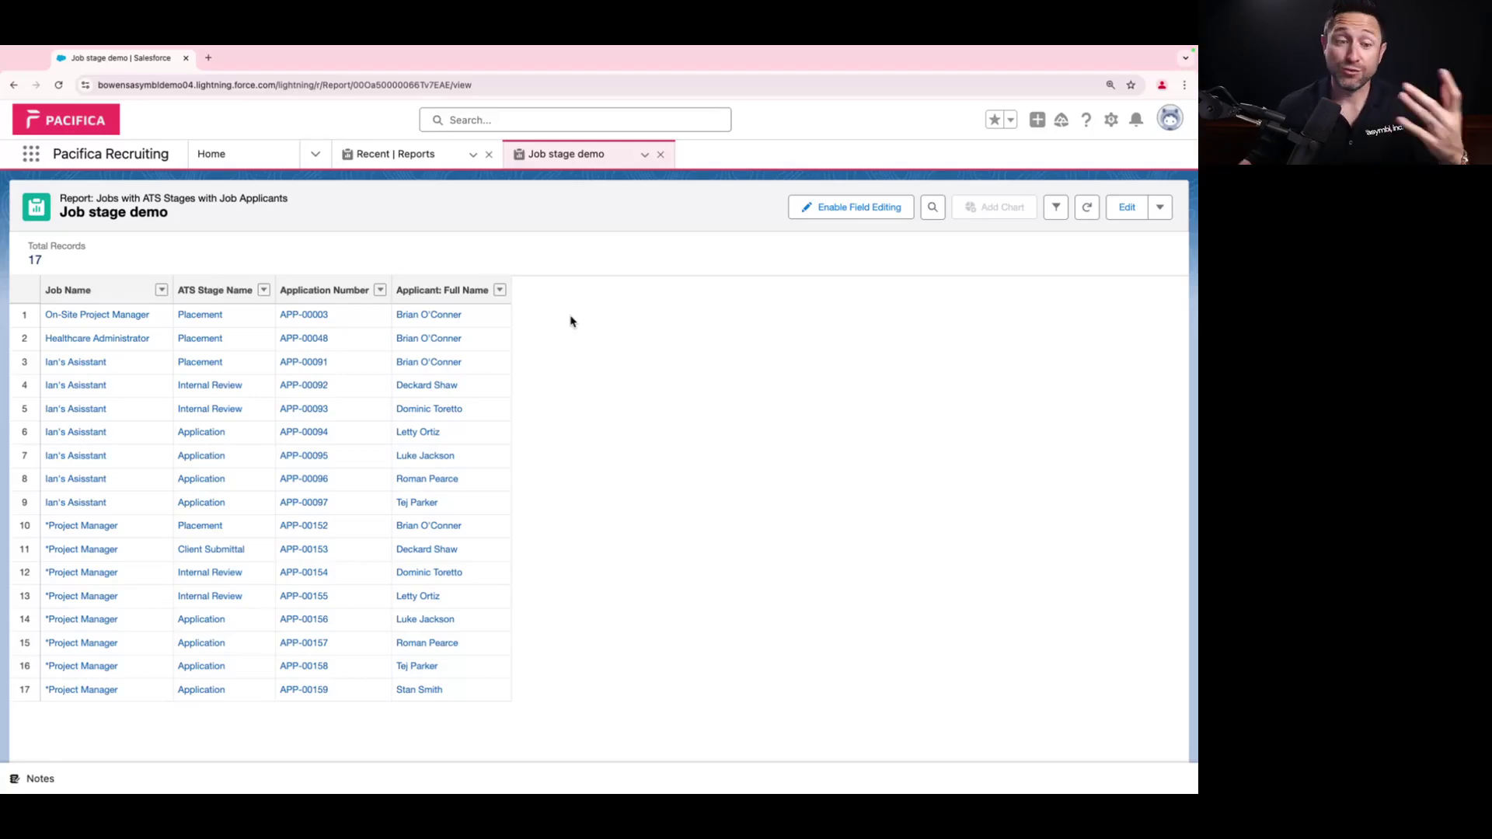
# Edit the report to group its rows by ATS Stage Name and run it
pyautogui.click(1124, 209)
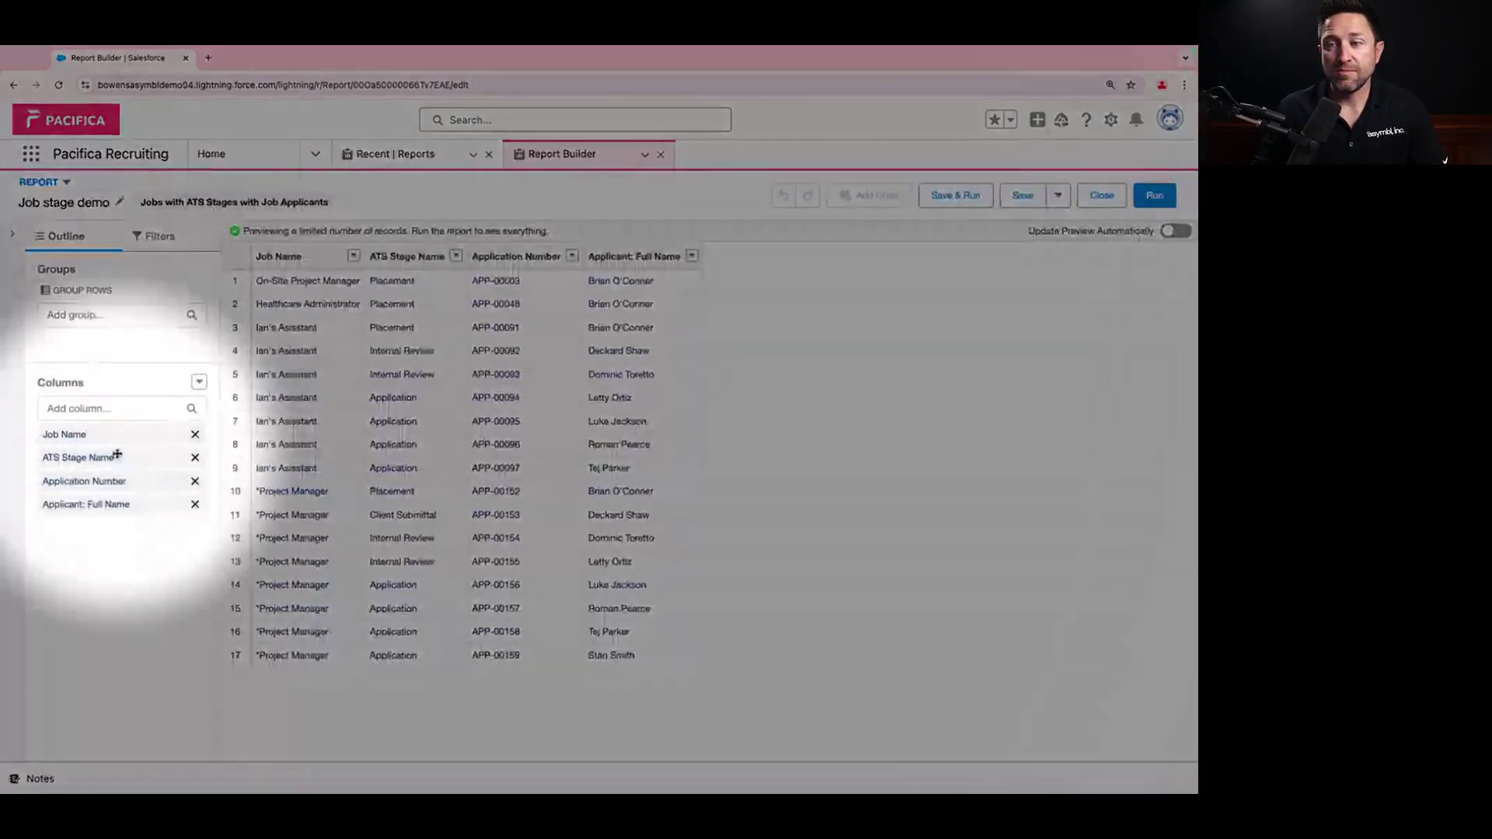
pyautogui.moveTo(116, 456); pyautogui.dragTo(121, 329)
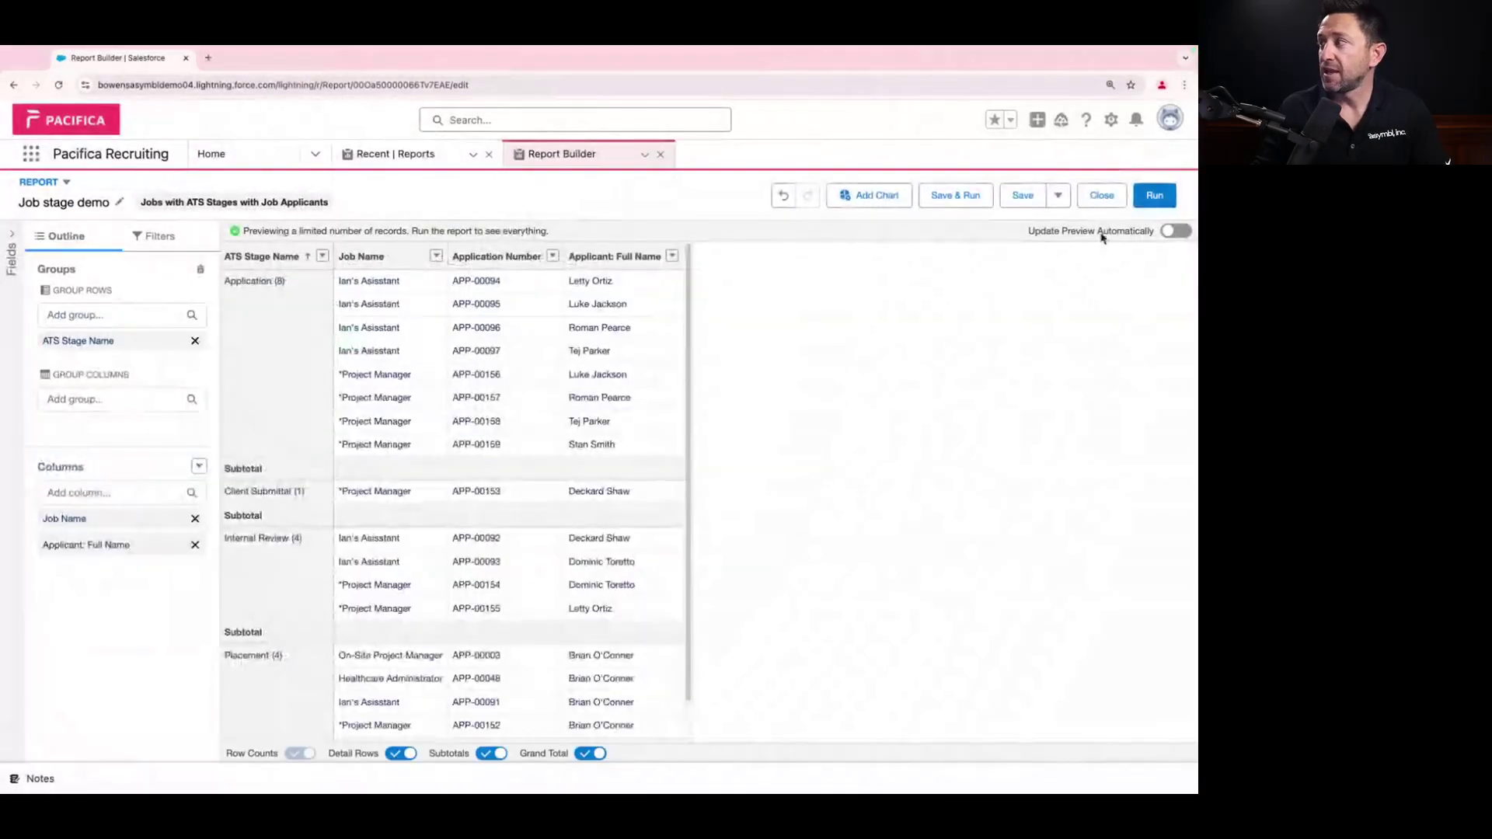
pyautogui.click(1155, 195)
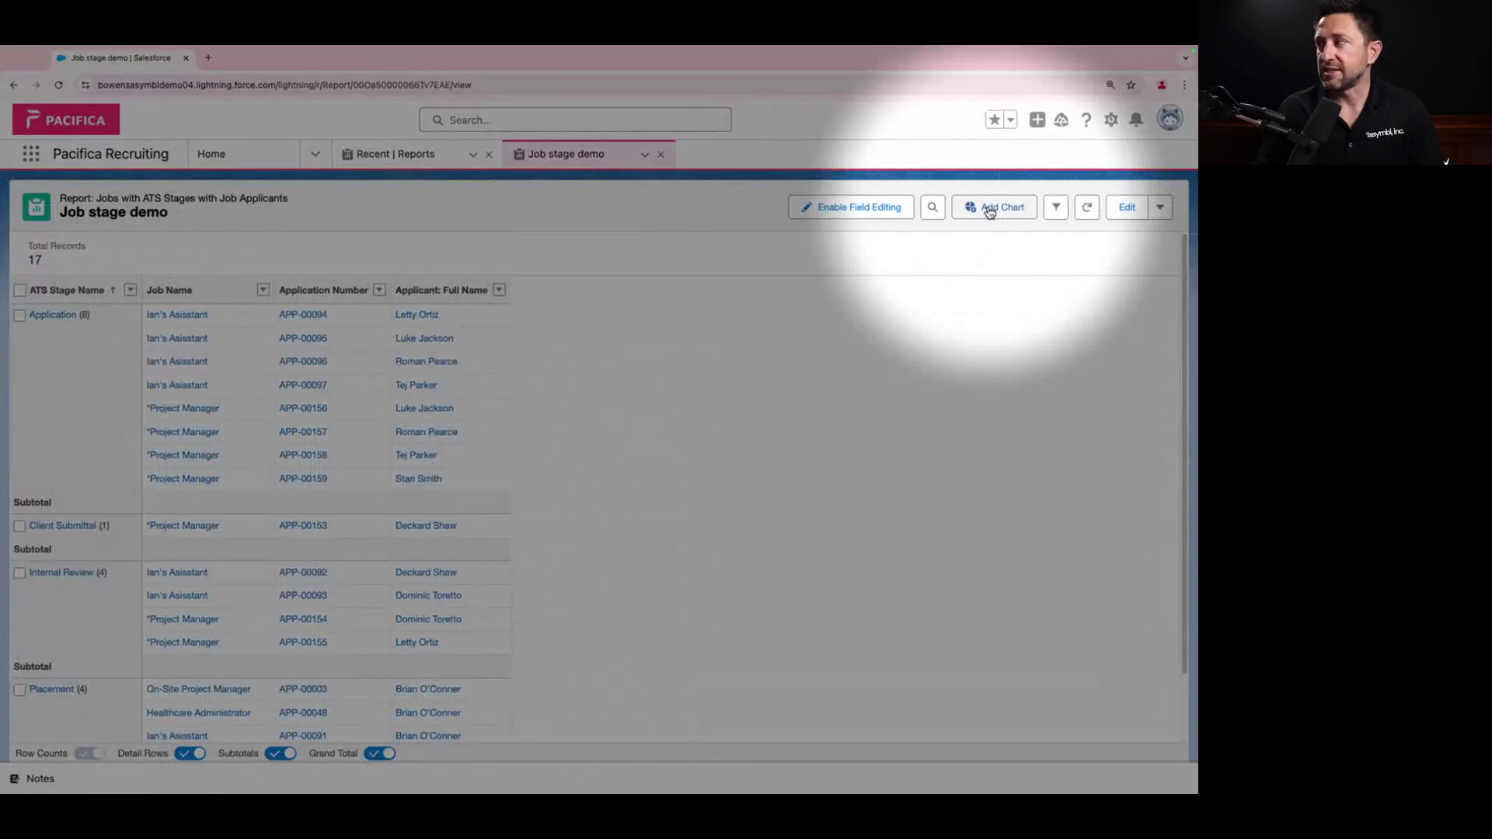
# Add a chart to the report, display it as a funnel and inspect the record count of its stages
pyautogui.click(989, 210)
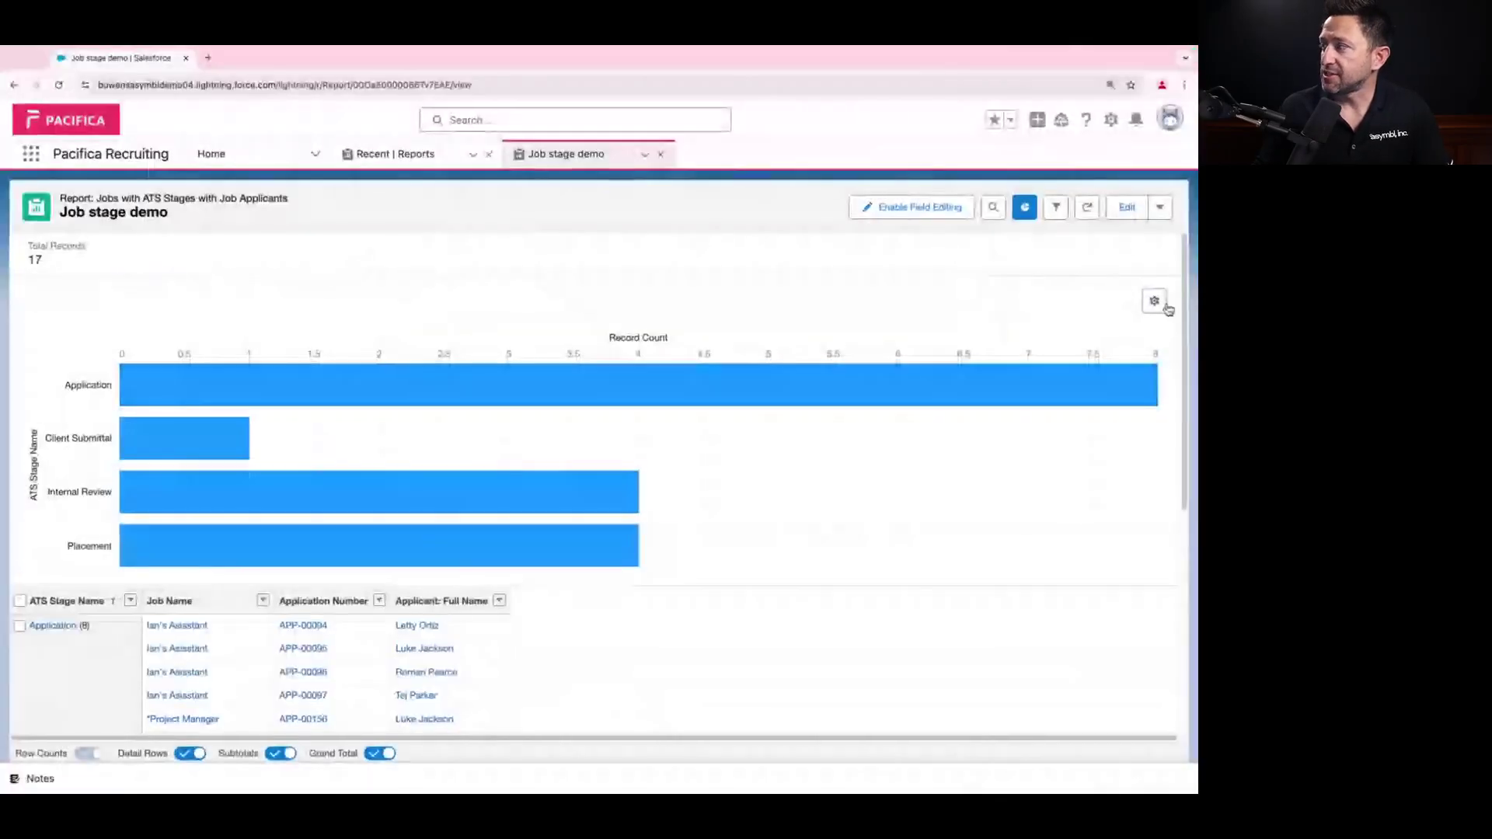
pyautogui.click(1154, 301)
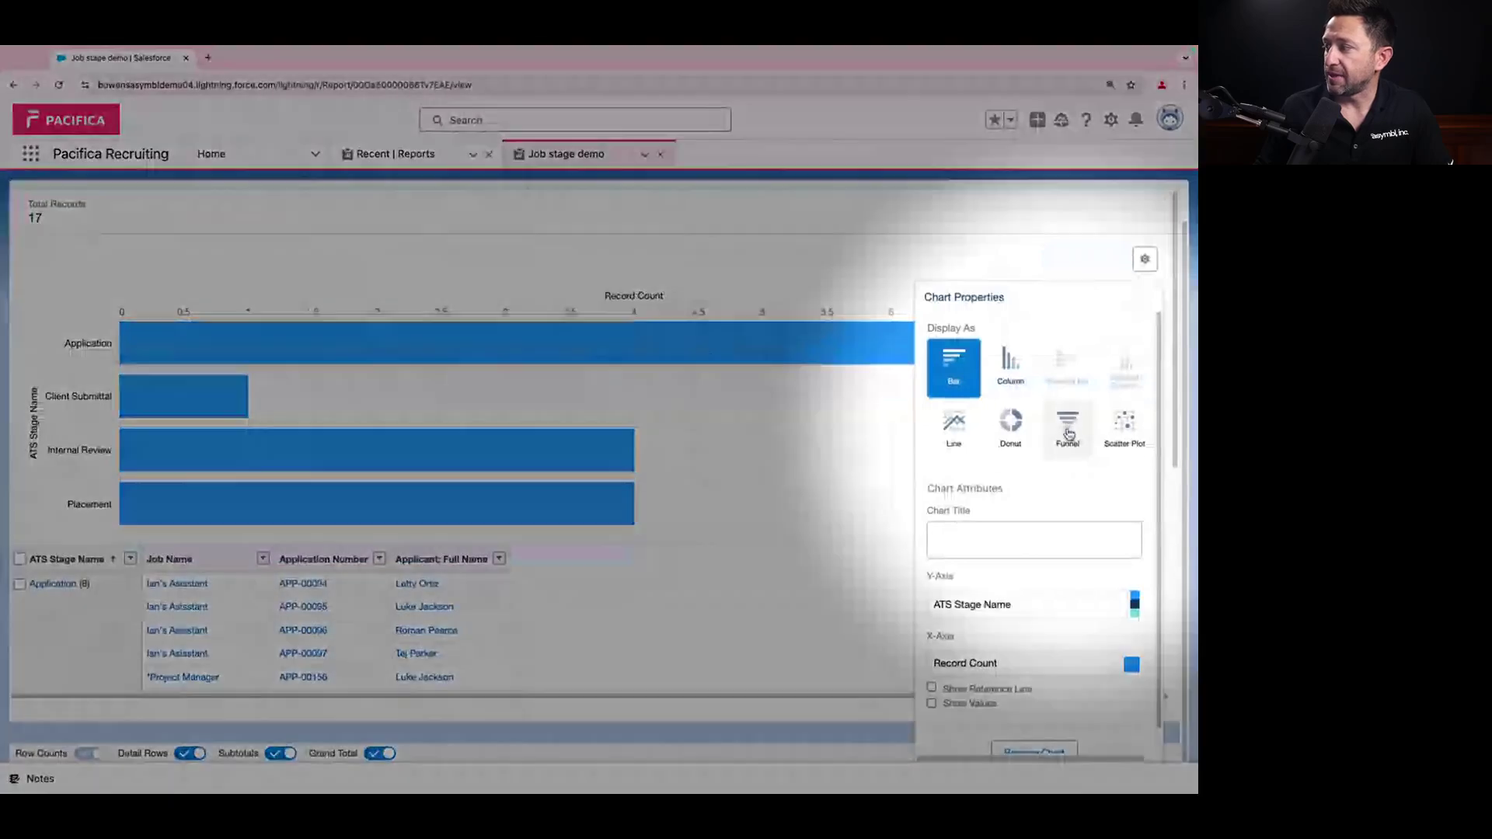
pyautogui.click(1067, 429)
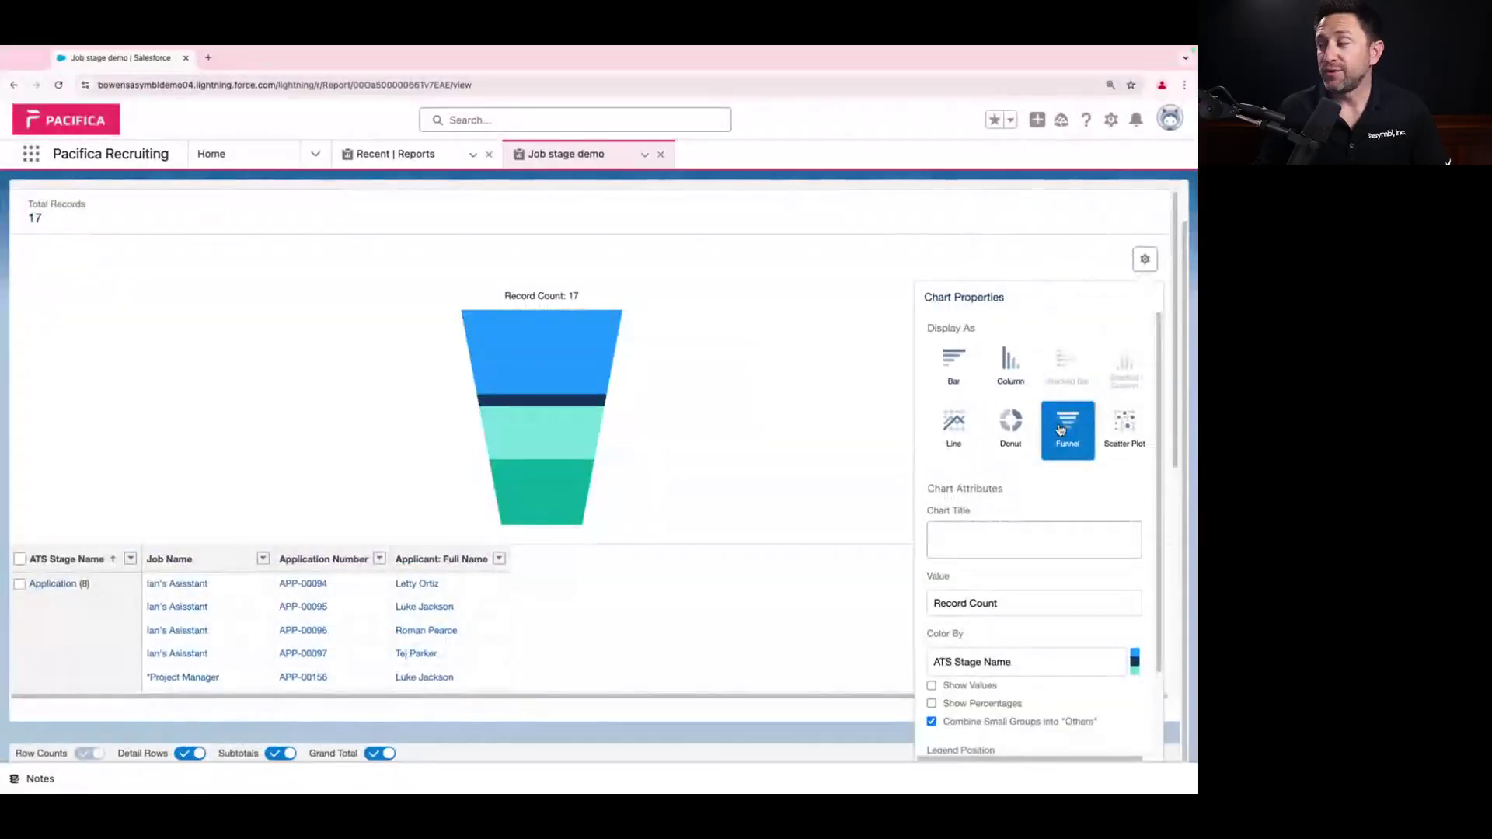
pyautogui.click(1146, 259)
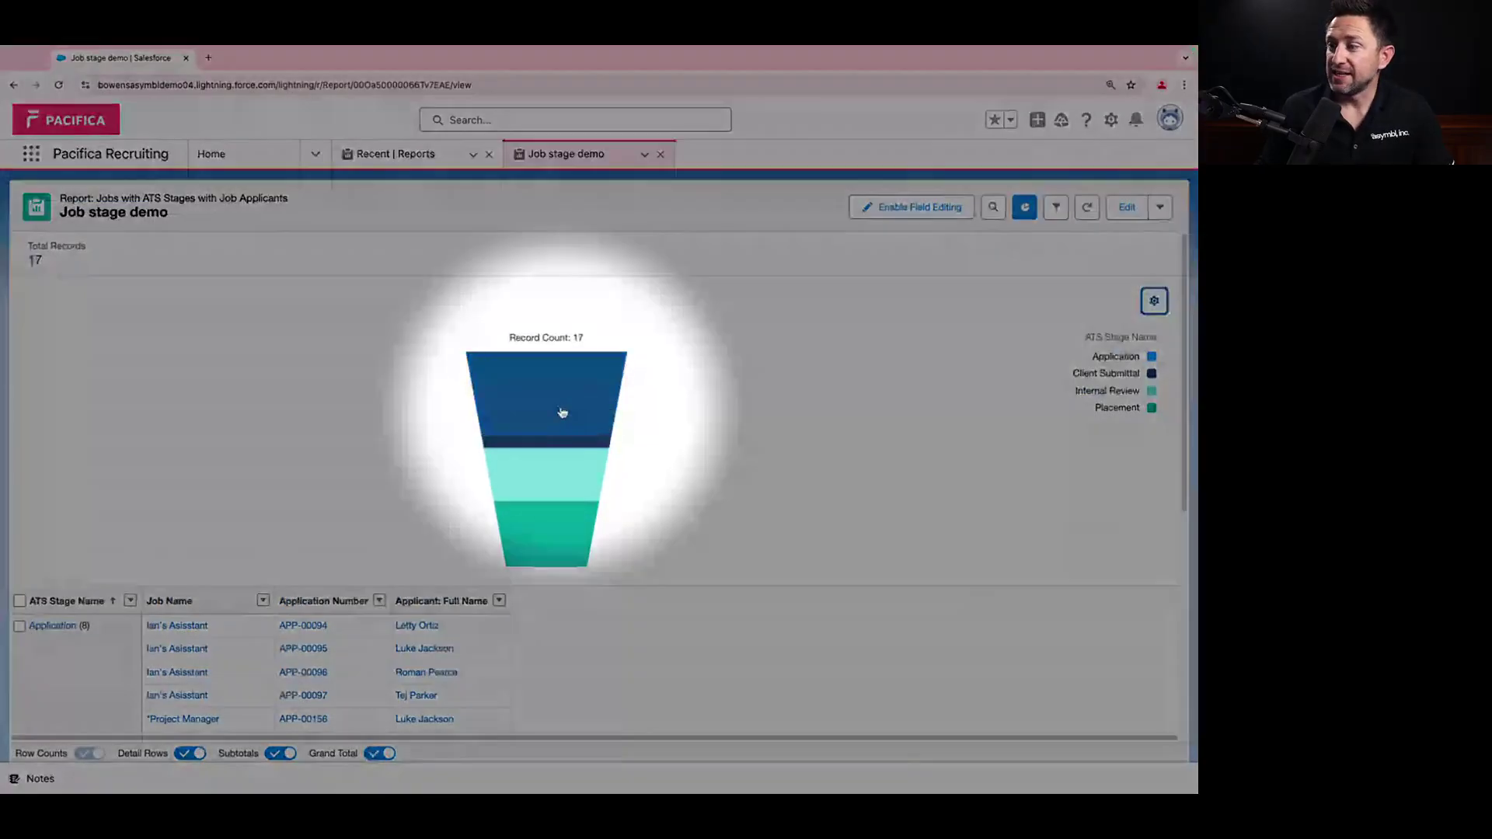
pyautogui.moveTo(562, 412)
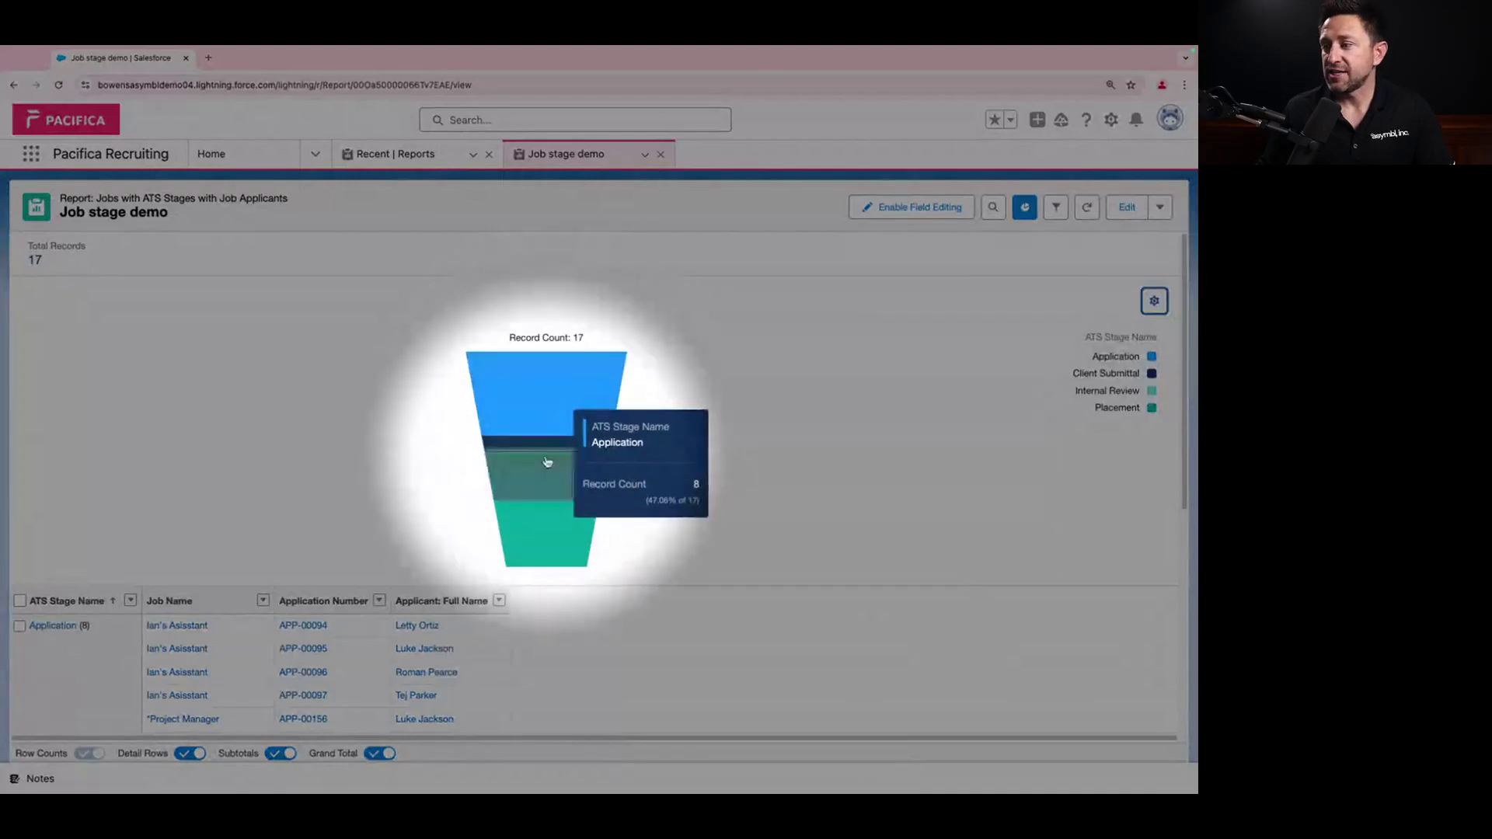
pyautogui.moveTo(547, 461)
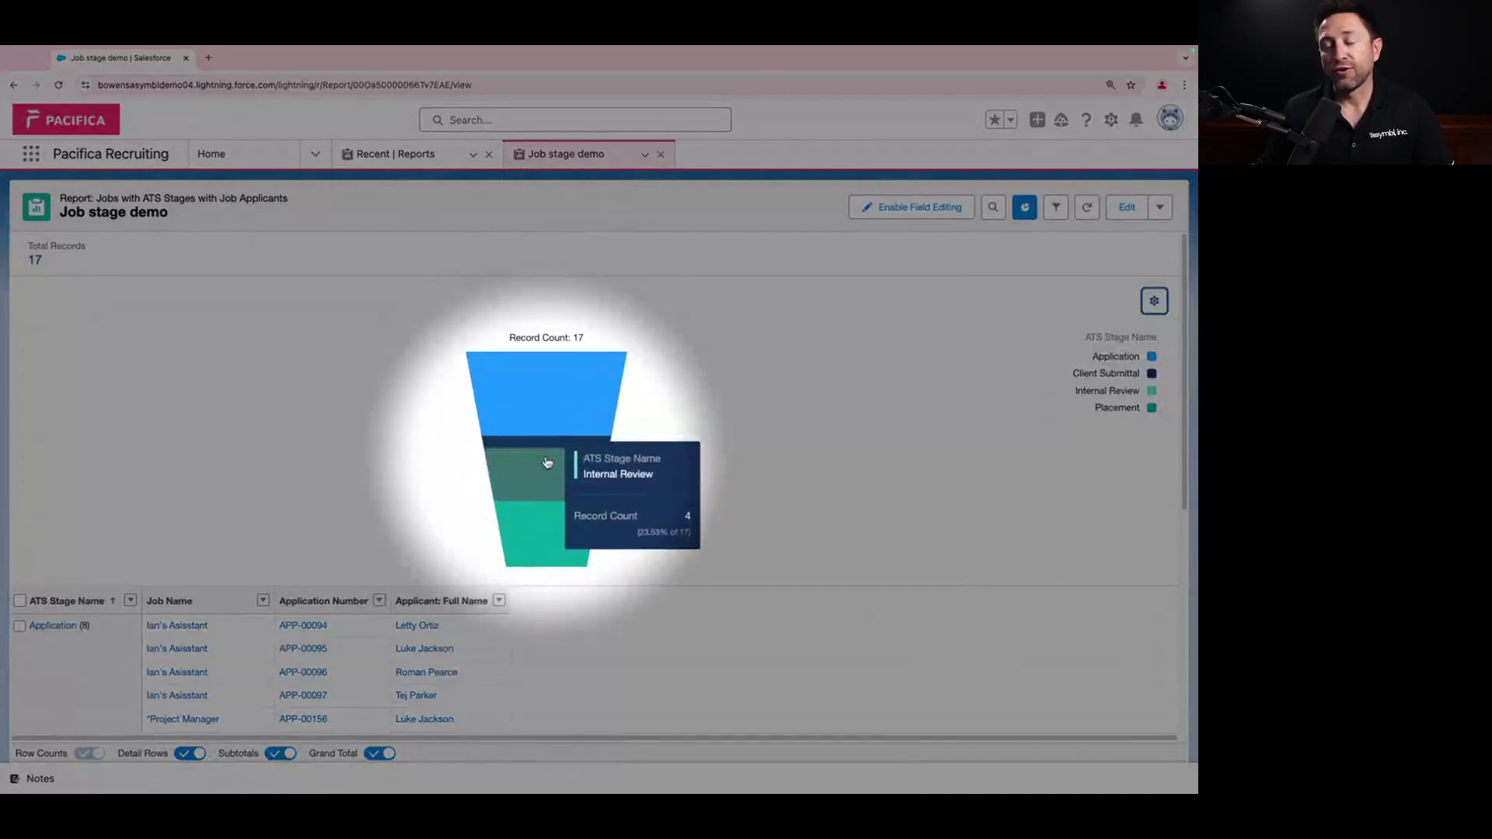
pyautogui.moveTo(542, 526)
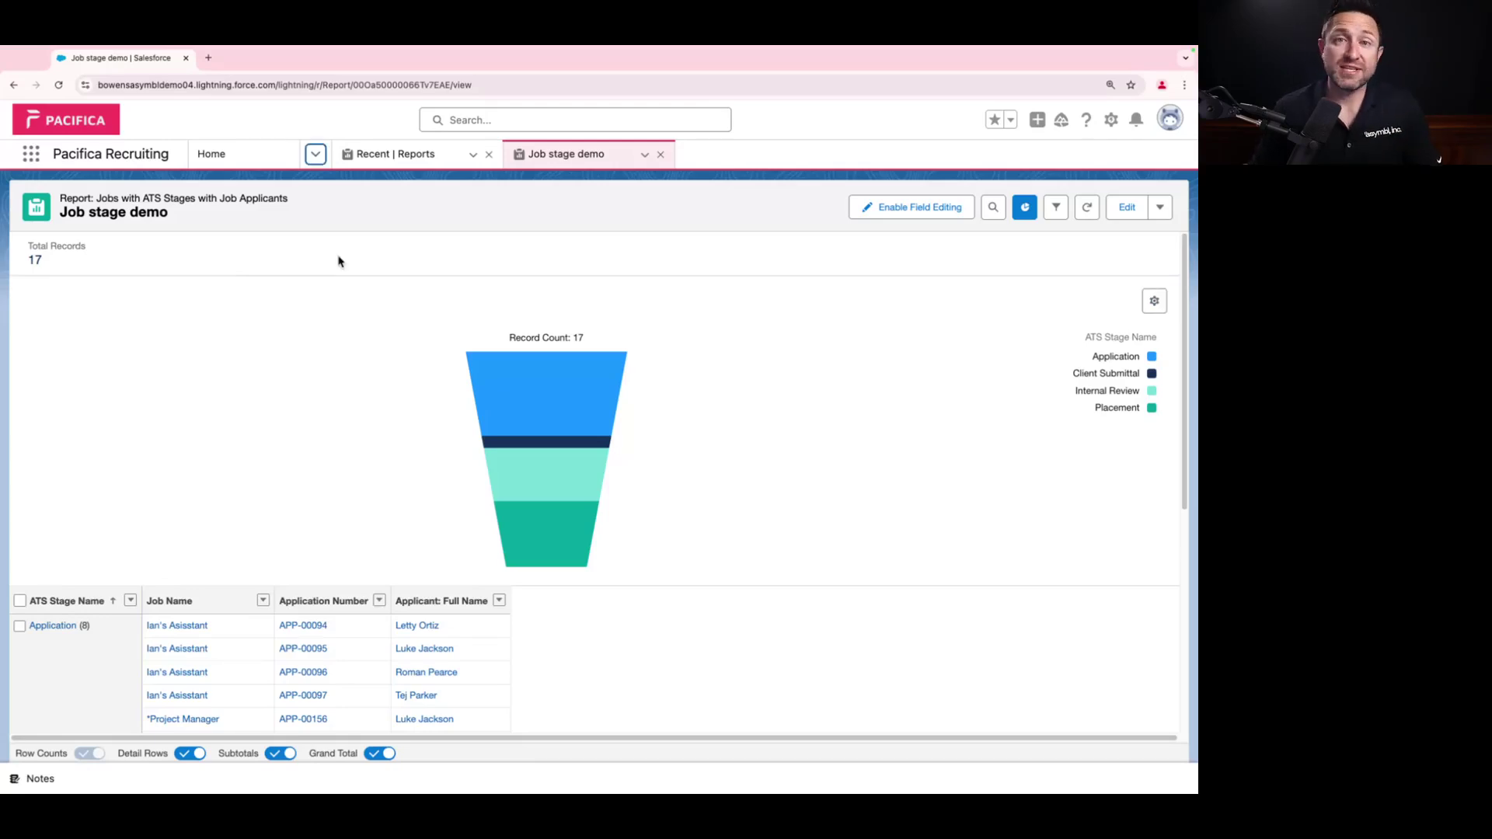
# Go to Contact Lists and switch to the All list view
pyautogui.click(315, 154)
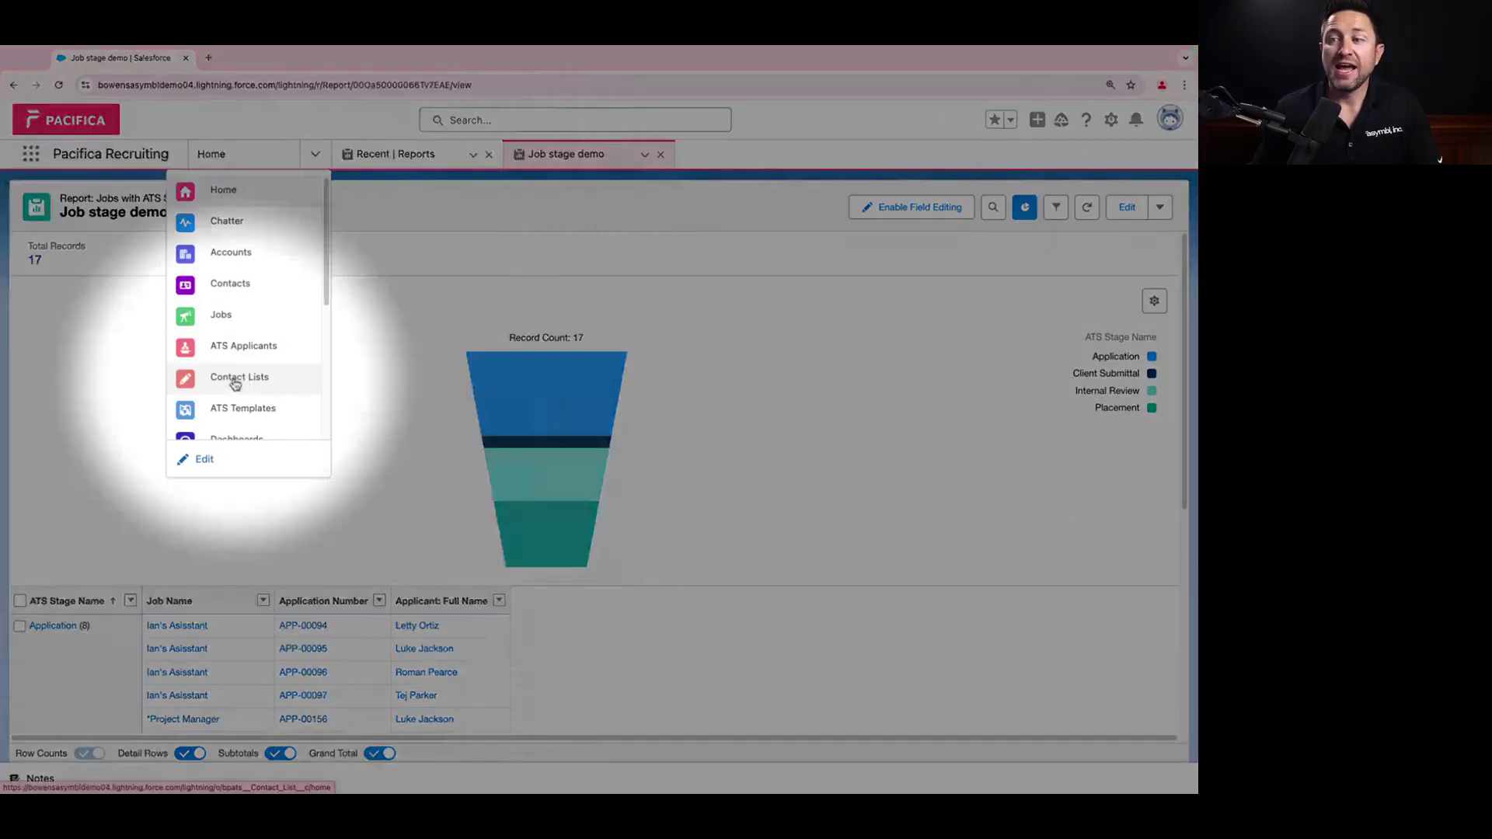
pyautogui.click(235, 382)
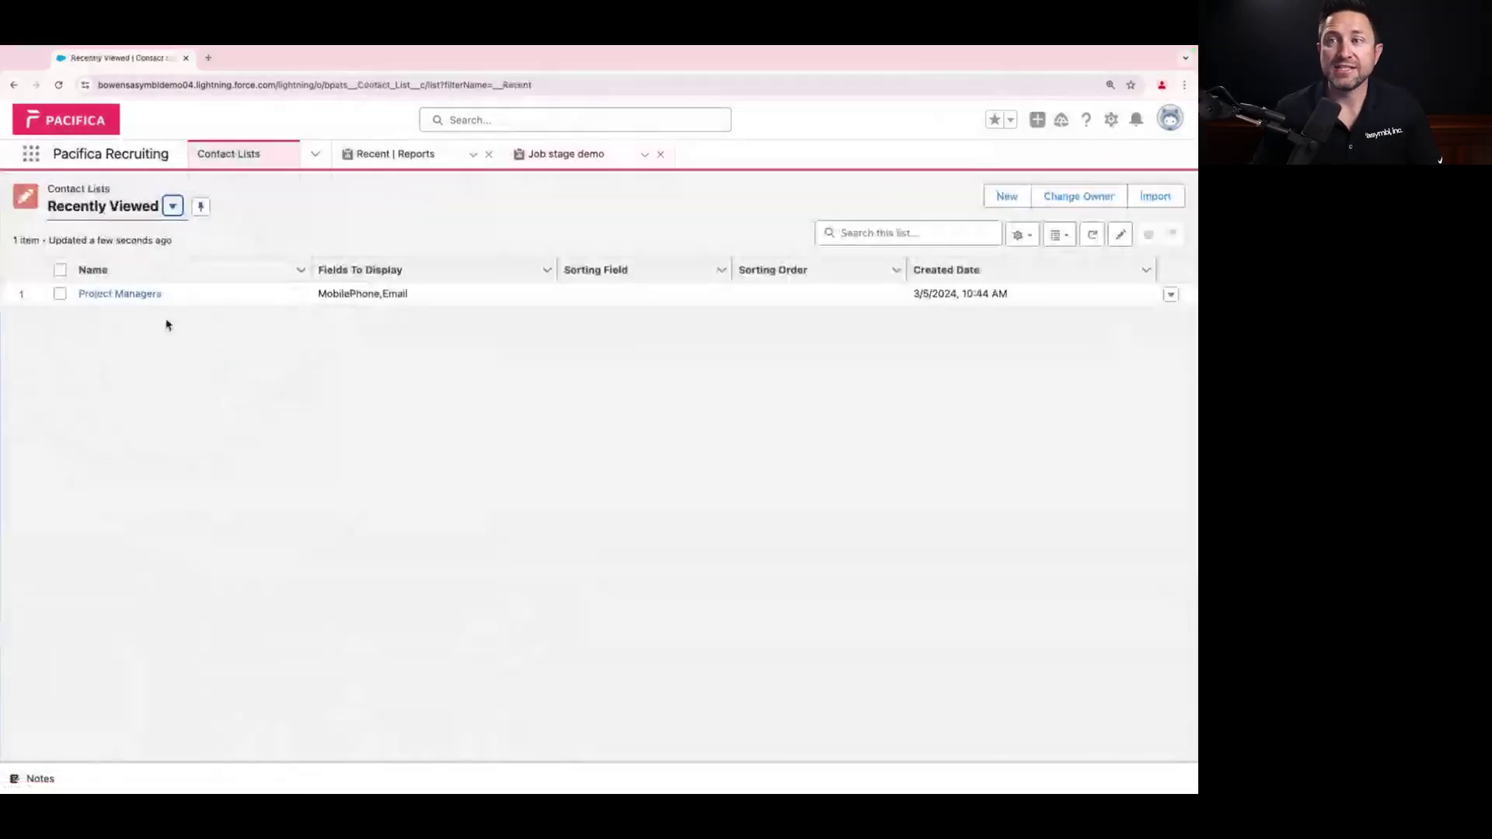
pyautogui.click(173, 206)
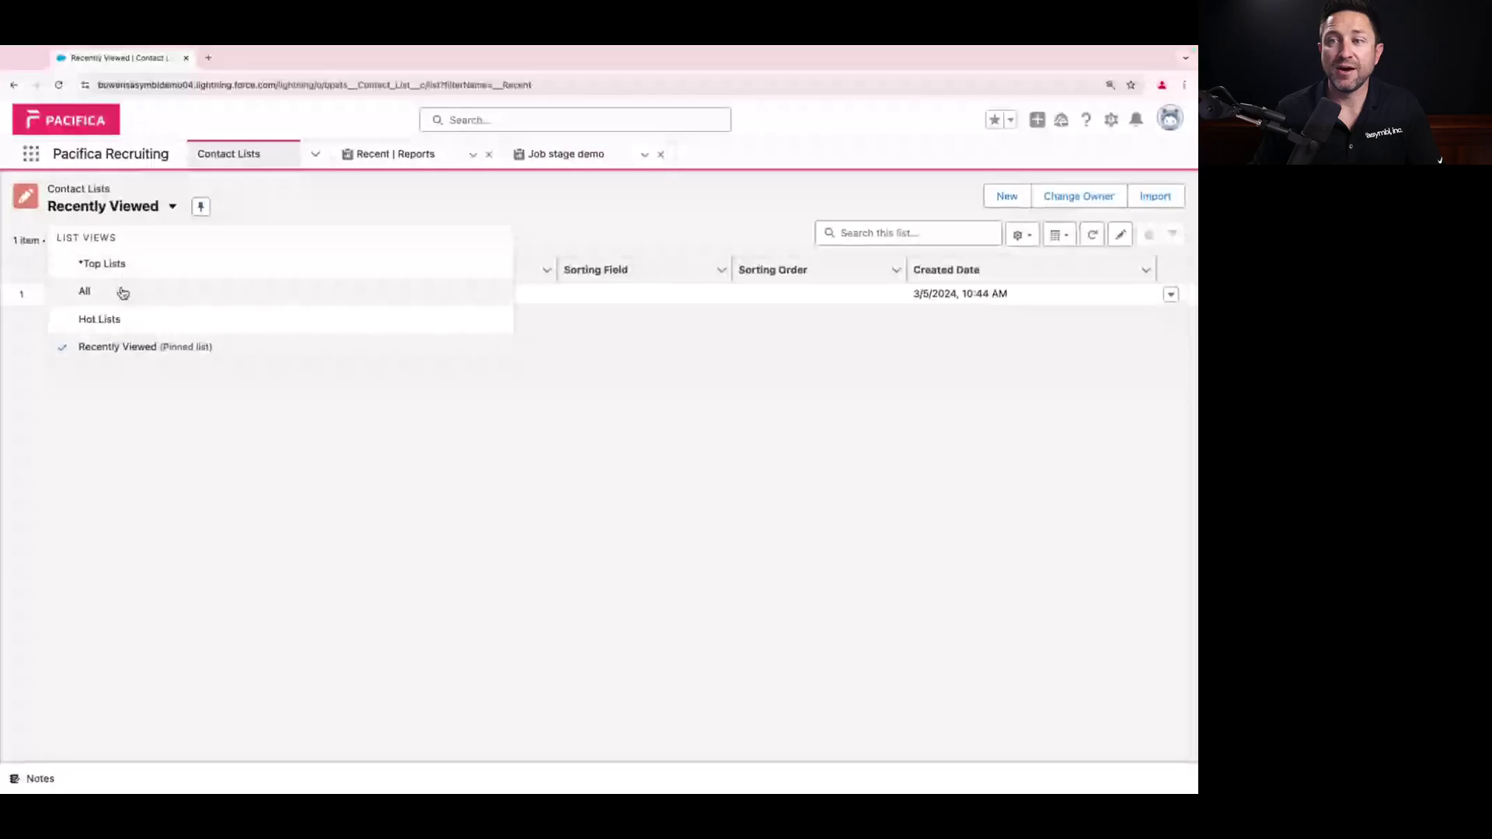
pyautogui.click(119, 292)
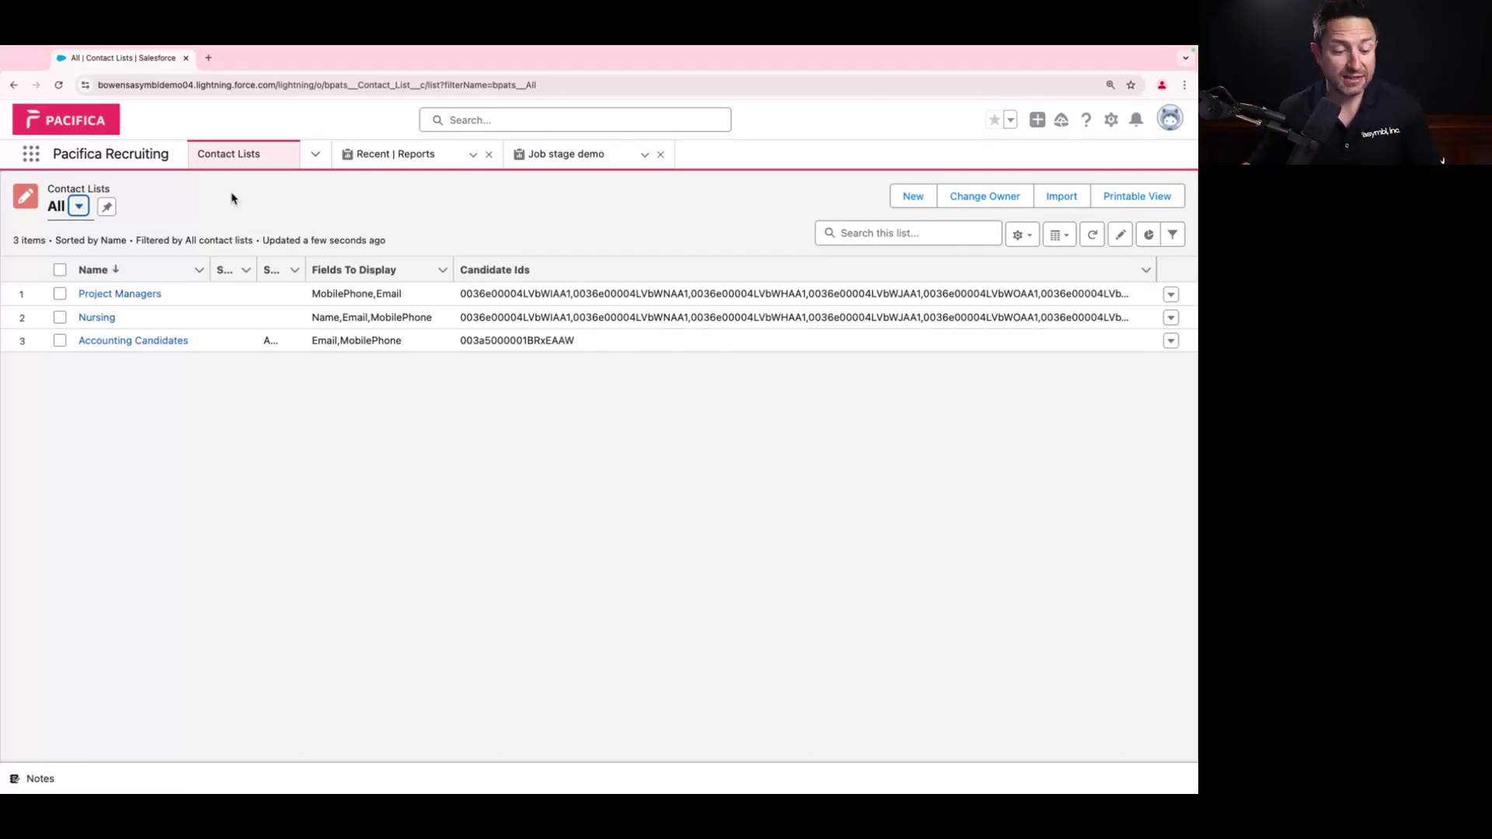
# View the form for a new contact list and cancel it
pyautogui.click(907, 199)
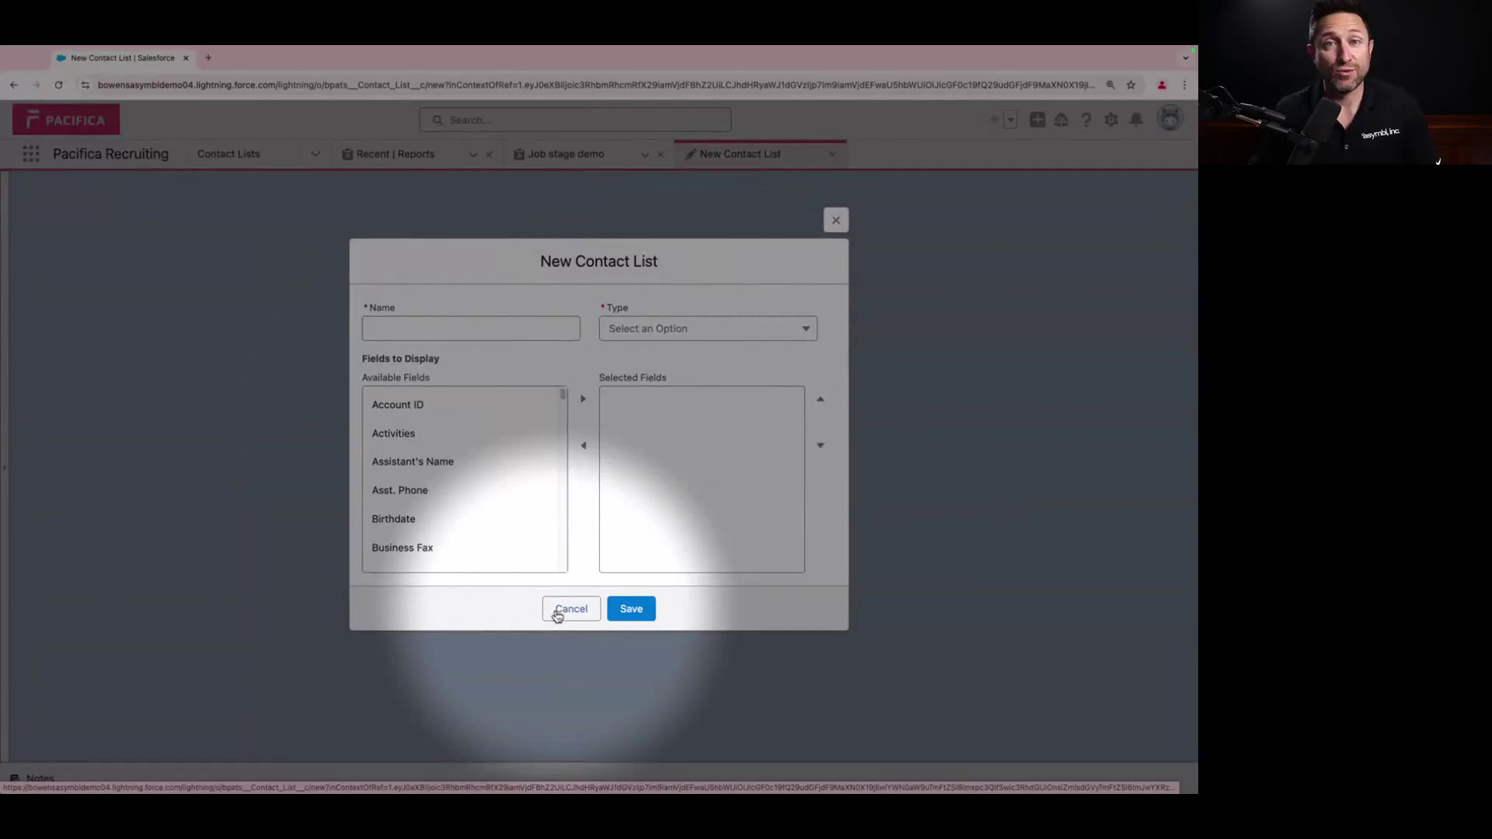
pyautogui.click(557, 614)
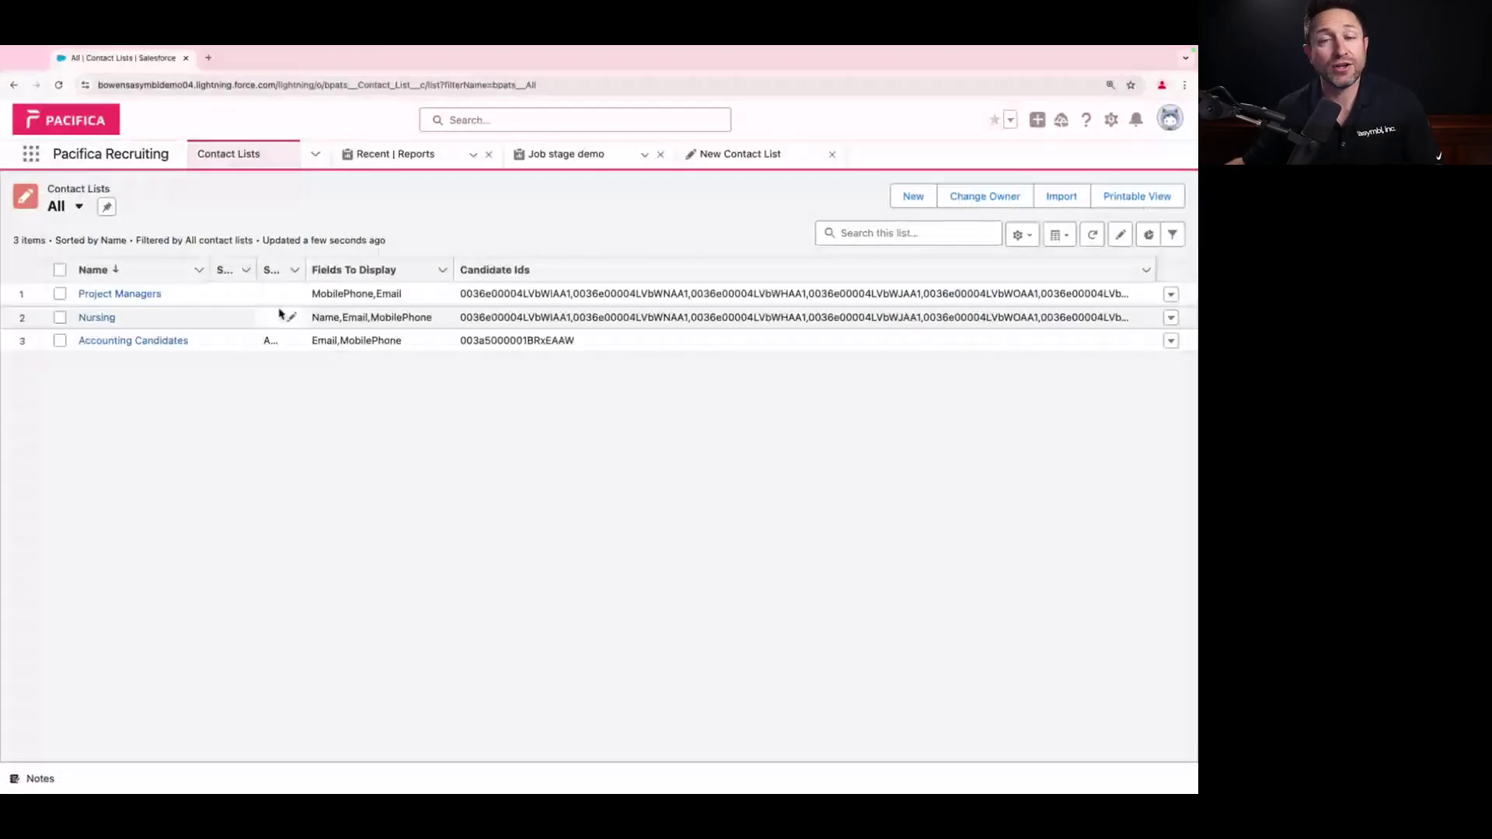
# Open the Project Managers contact list and look through its candidates
pyautogui.click(138, 294)
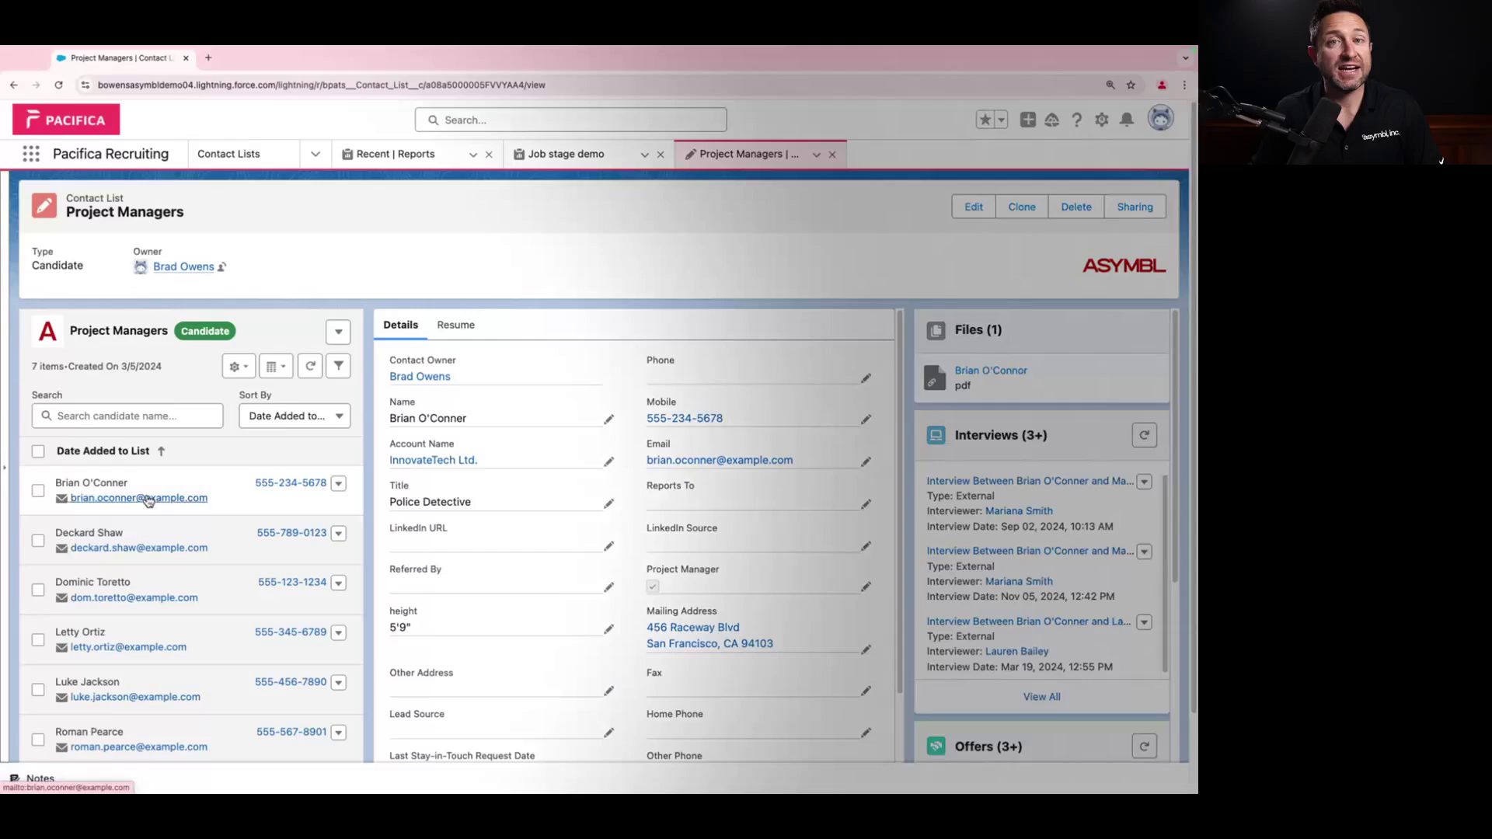
pyautogui.scroll(-1, 148, 501)
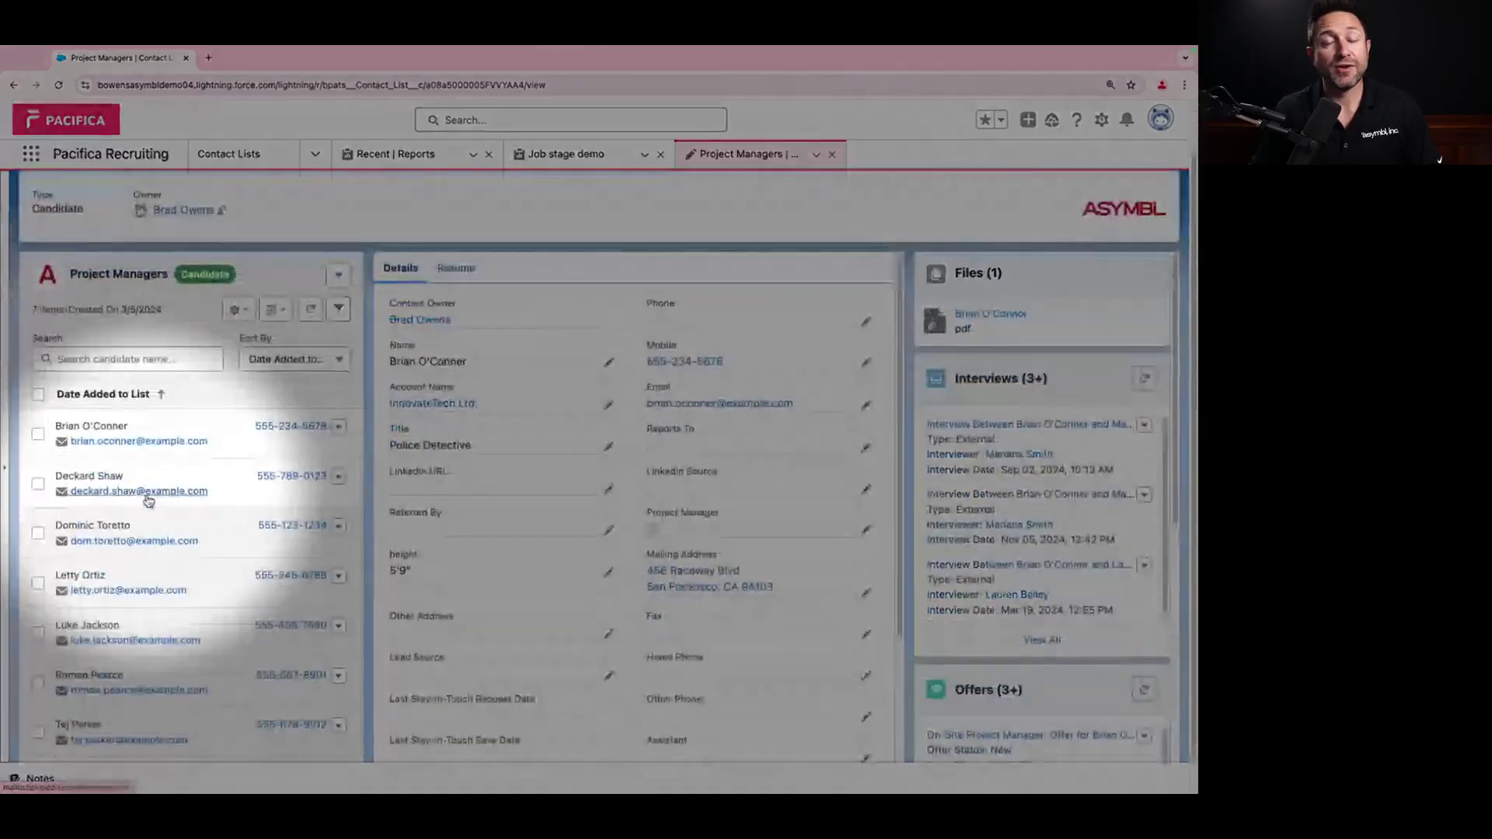
# Show the first candidate's resume in the Project Managers list, search it for "project" and close the search
pyautogui.scroll(-1, 148, 501)
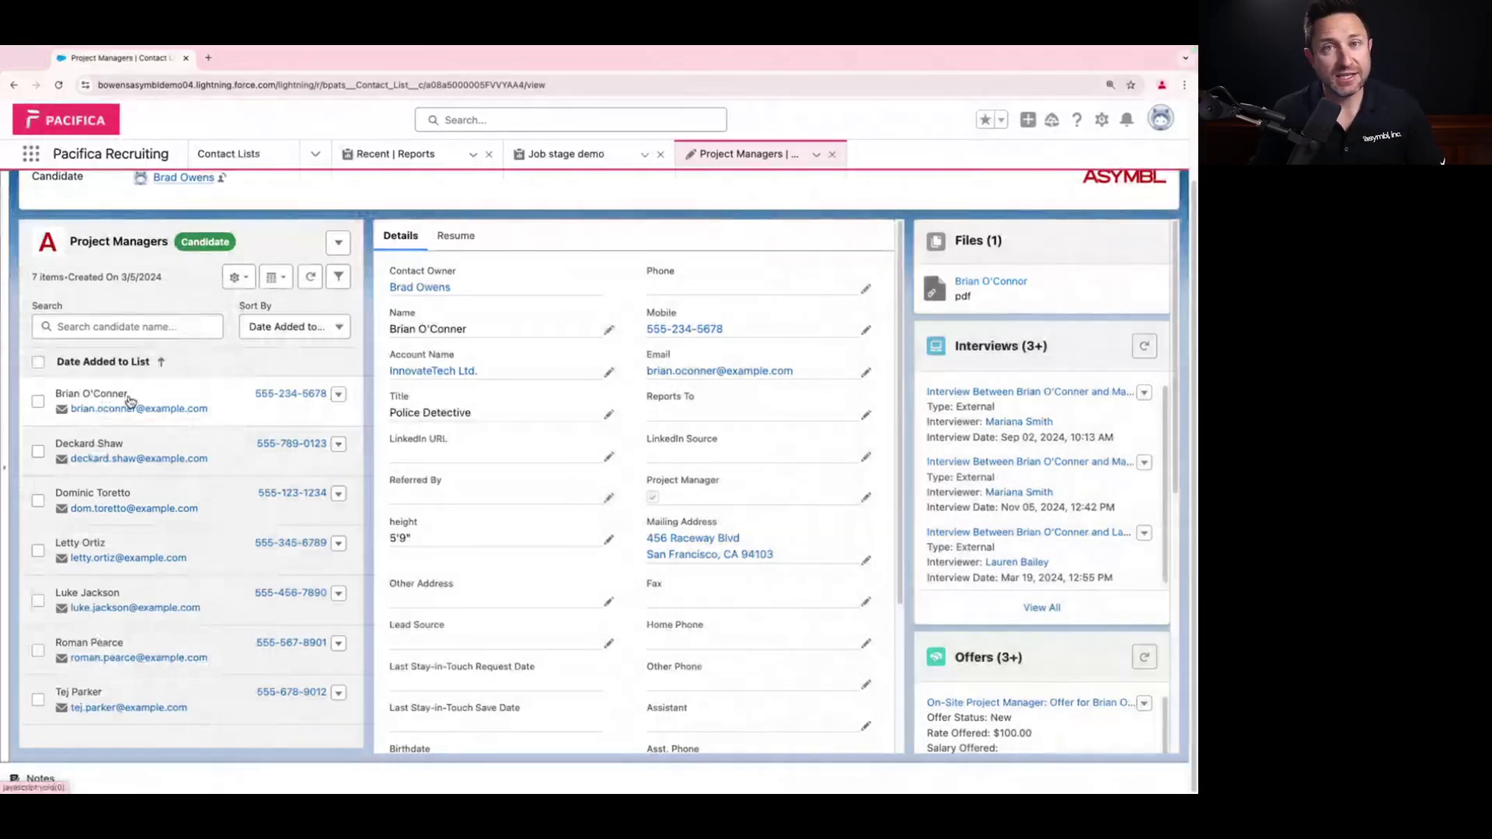
pyautogui.scroll(1, 130, 401)
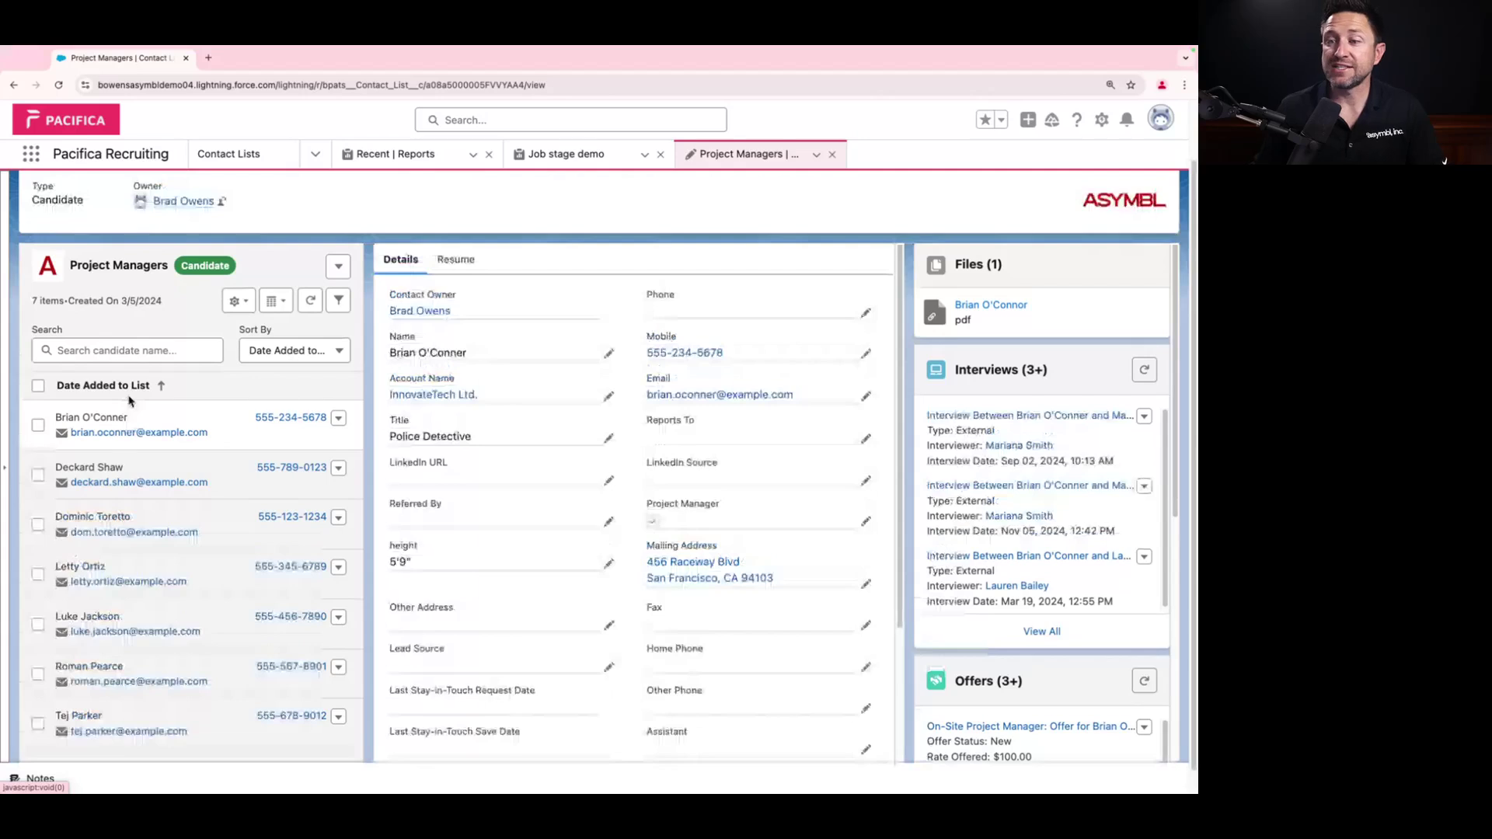
pyautogui.scroll(1, 130, 401)
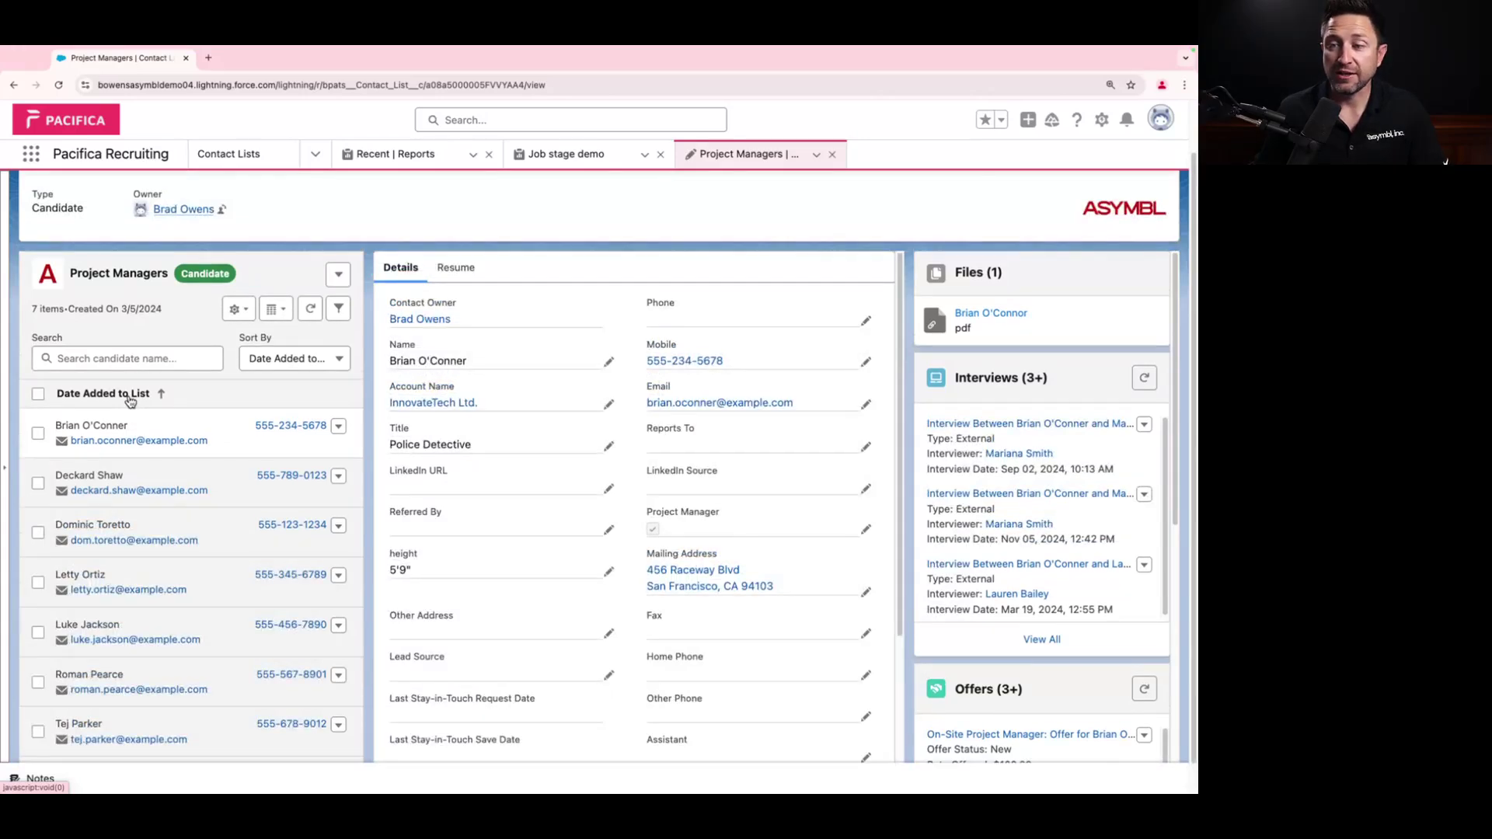
pyautogui.scroll(2, 130, 401)
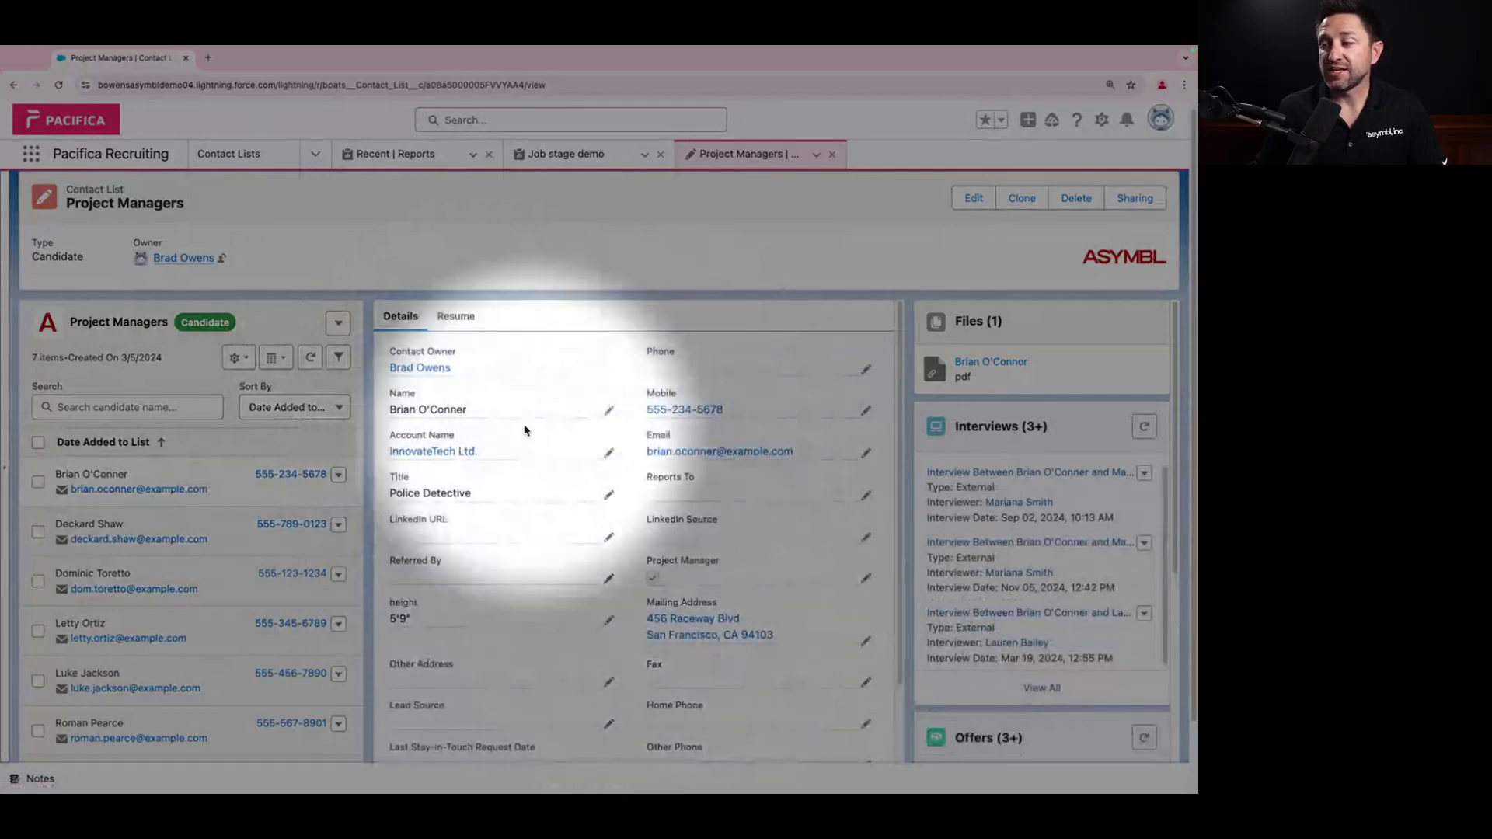
pyautogui.click(455, 317)
pyautogui.click(868, 374)
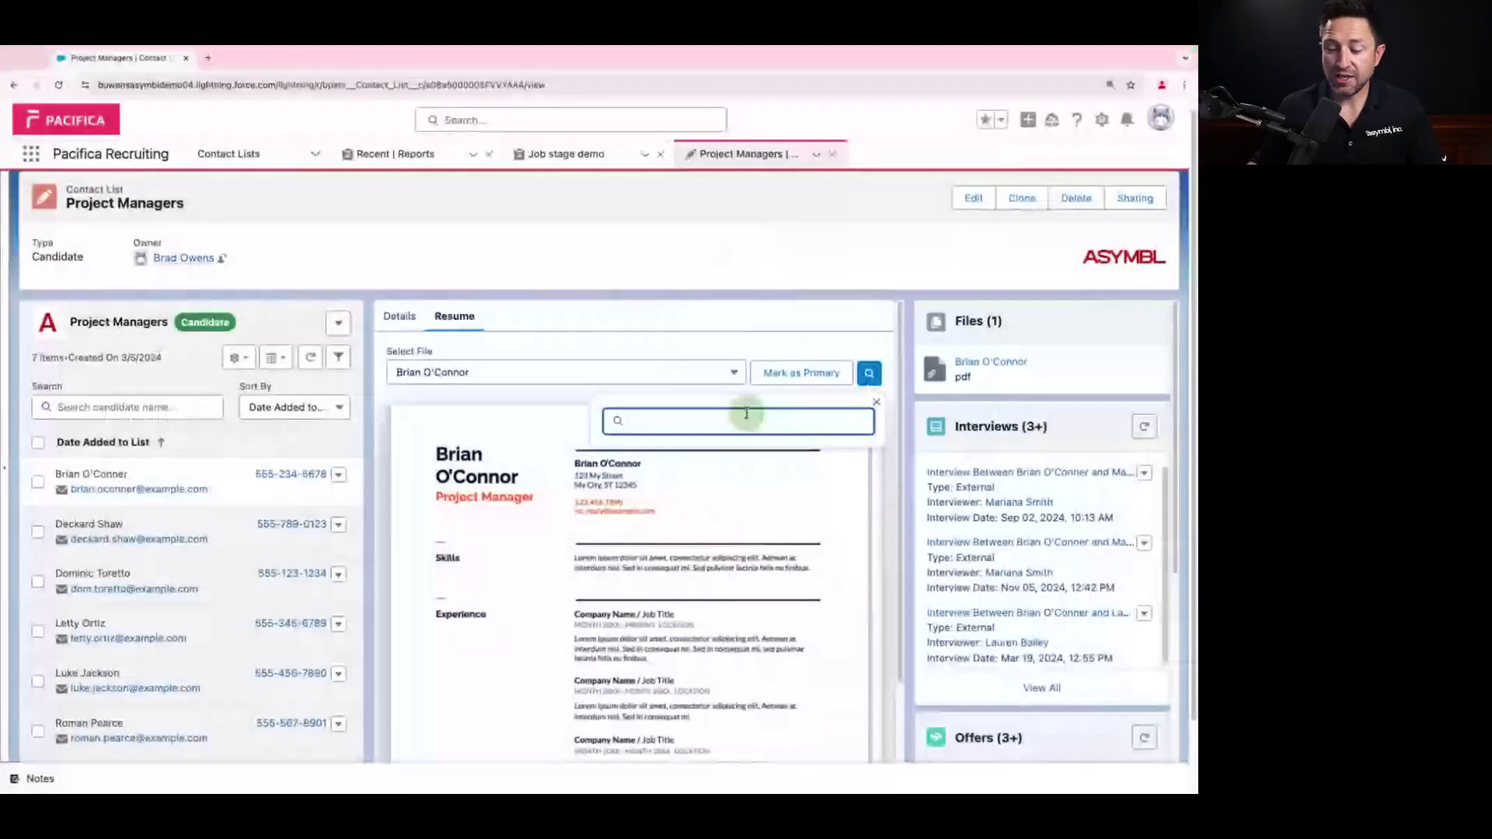
pyautogui.write('project')
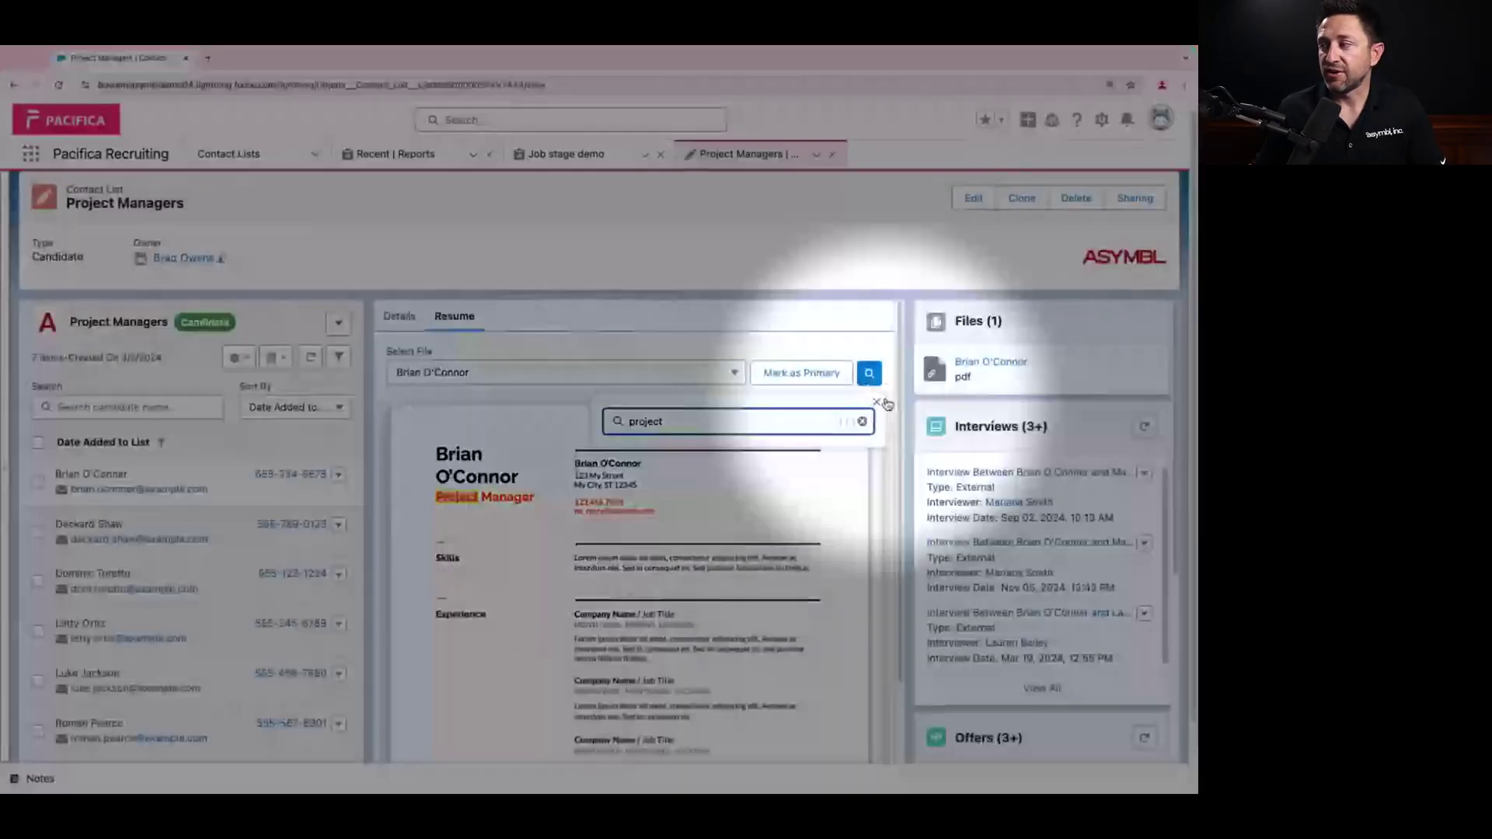
pyautogui.click(876, 402)
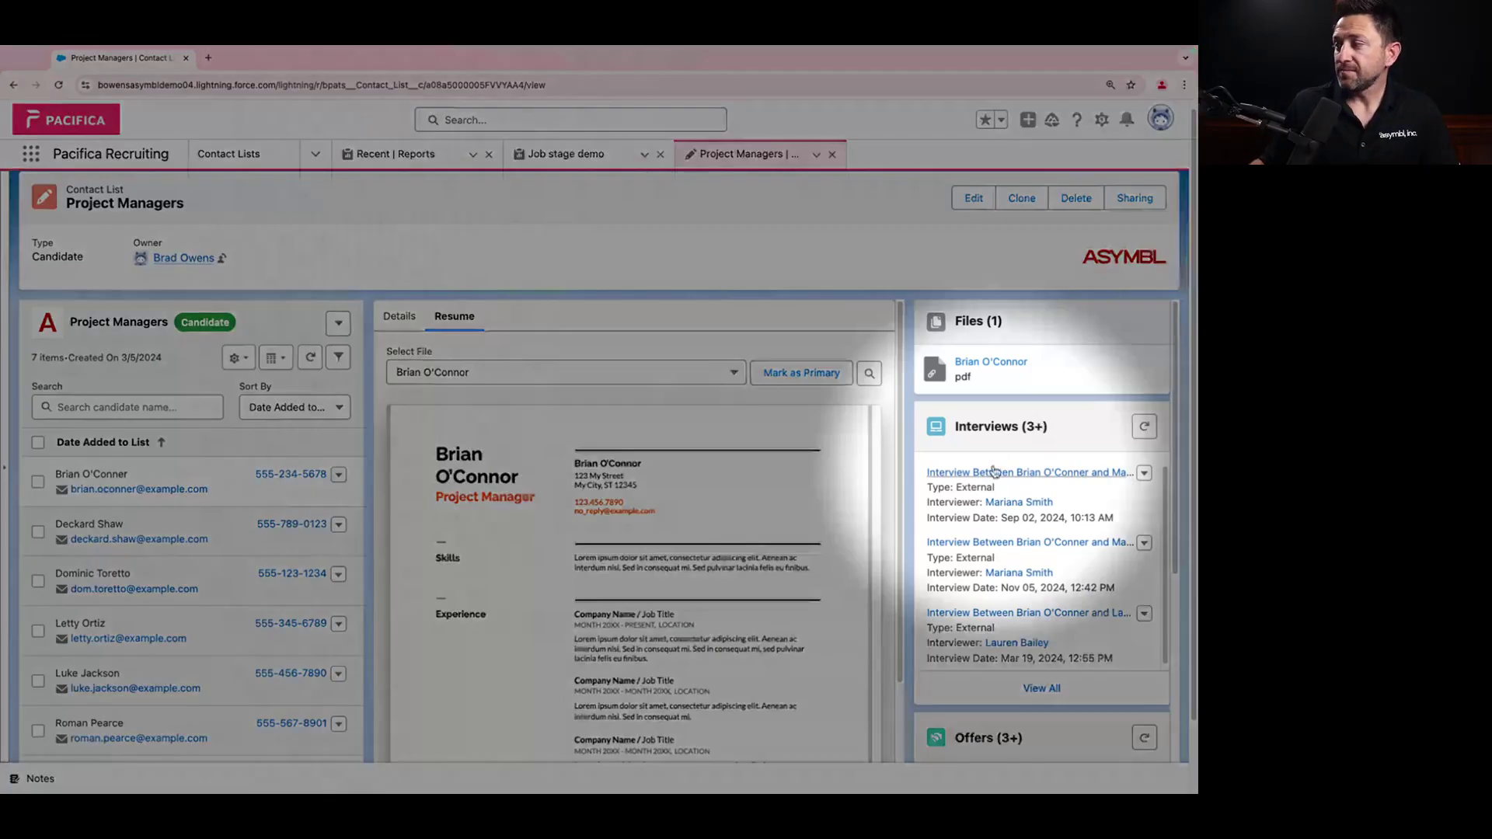
# Look through the selected candidate's related interviews, offers and placements
pyautogui.scroll(-1, 990, 464)
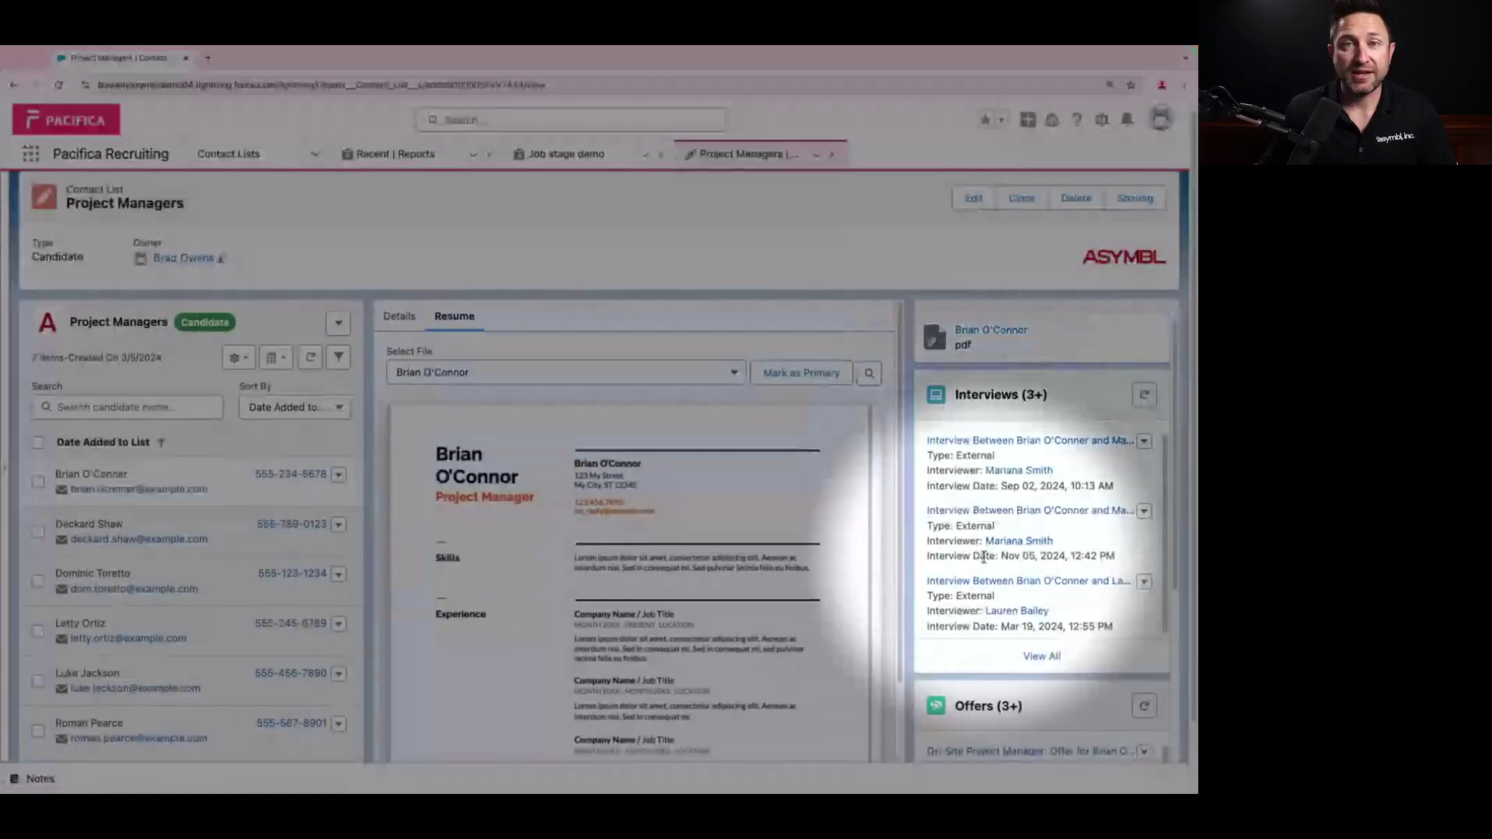
pyautogui.scroll(-1, 993, 660)
pyautogui.scroll(-4, 996, 673)
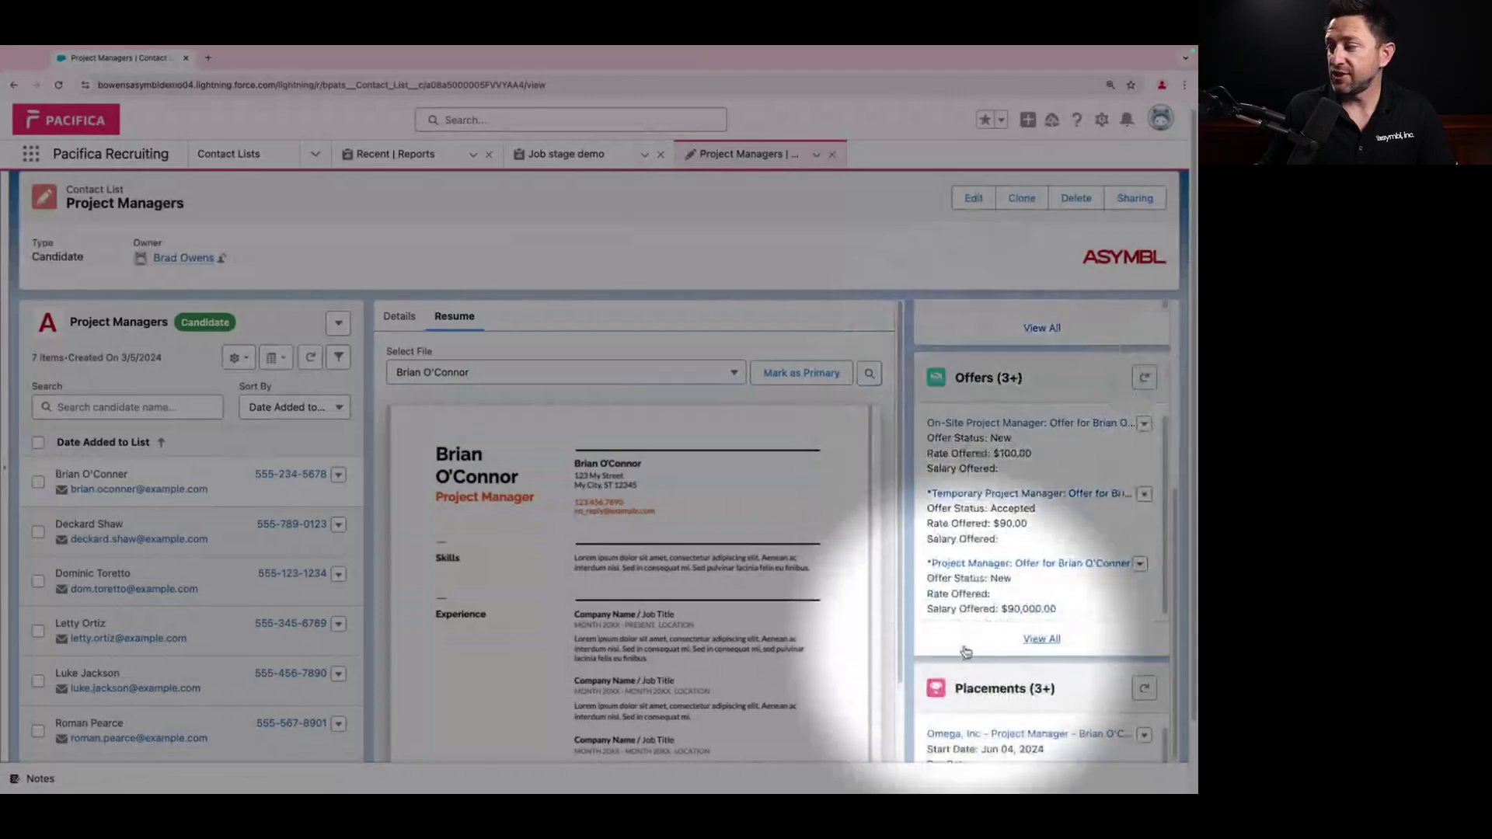
pyautogui.scroll(-2, 983, 559)
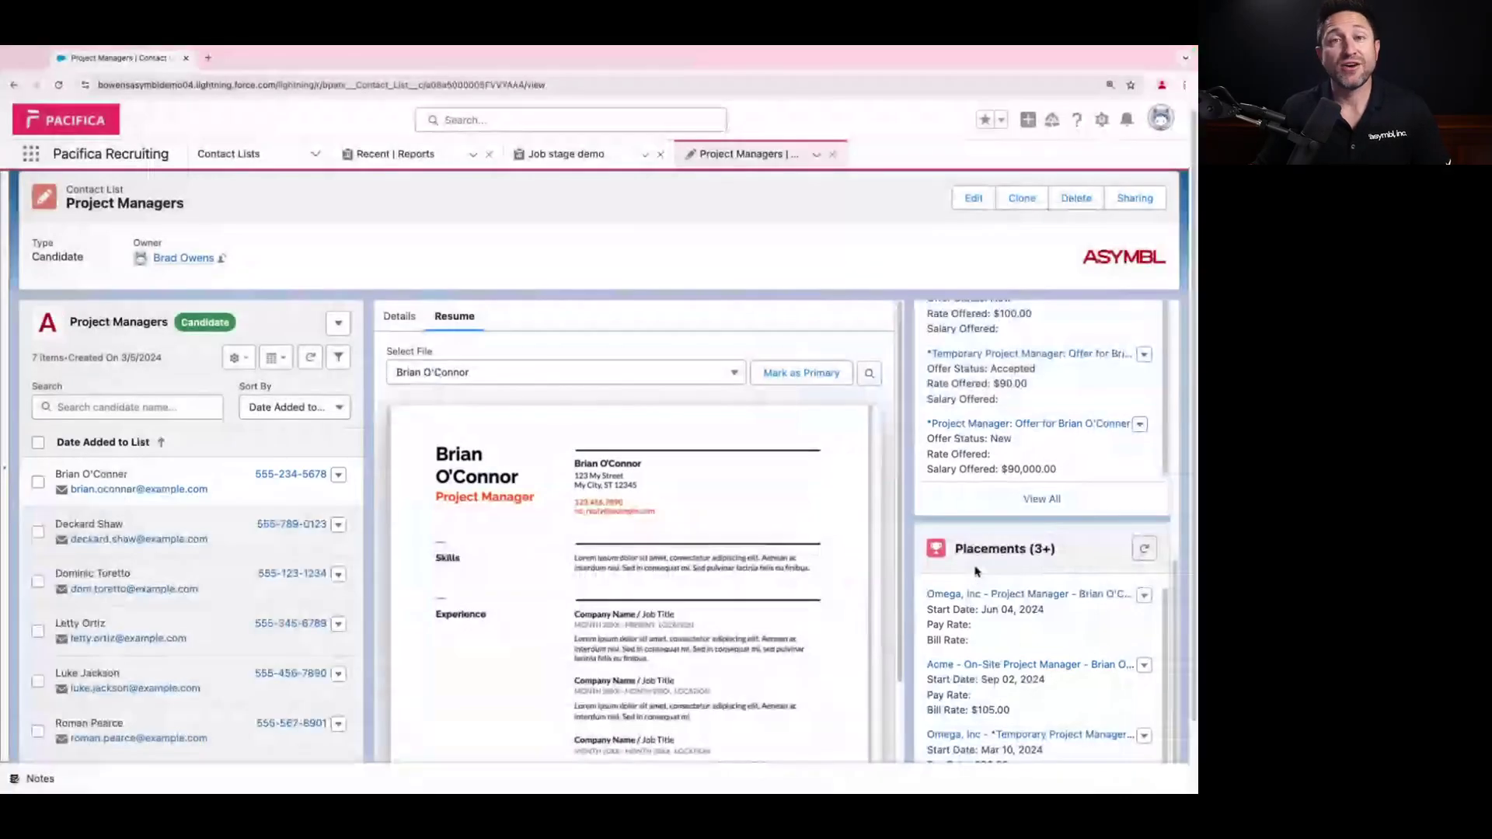
pyautogui.scroll(6, 976, 571)
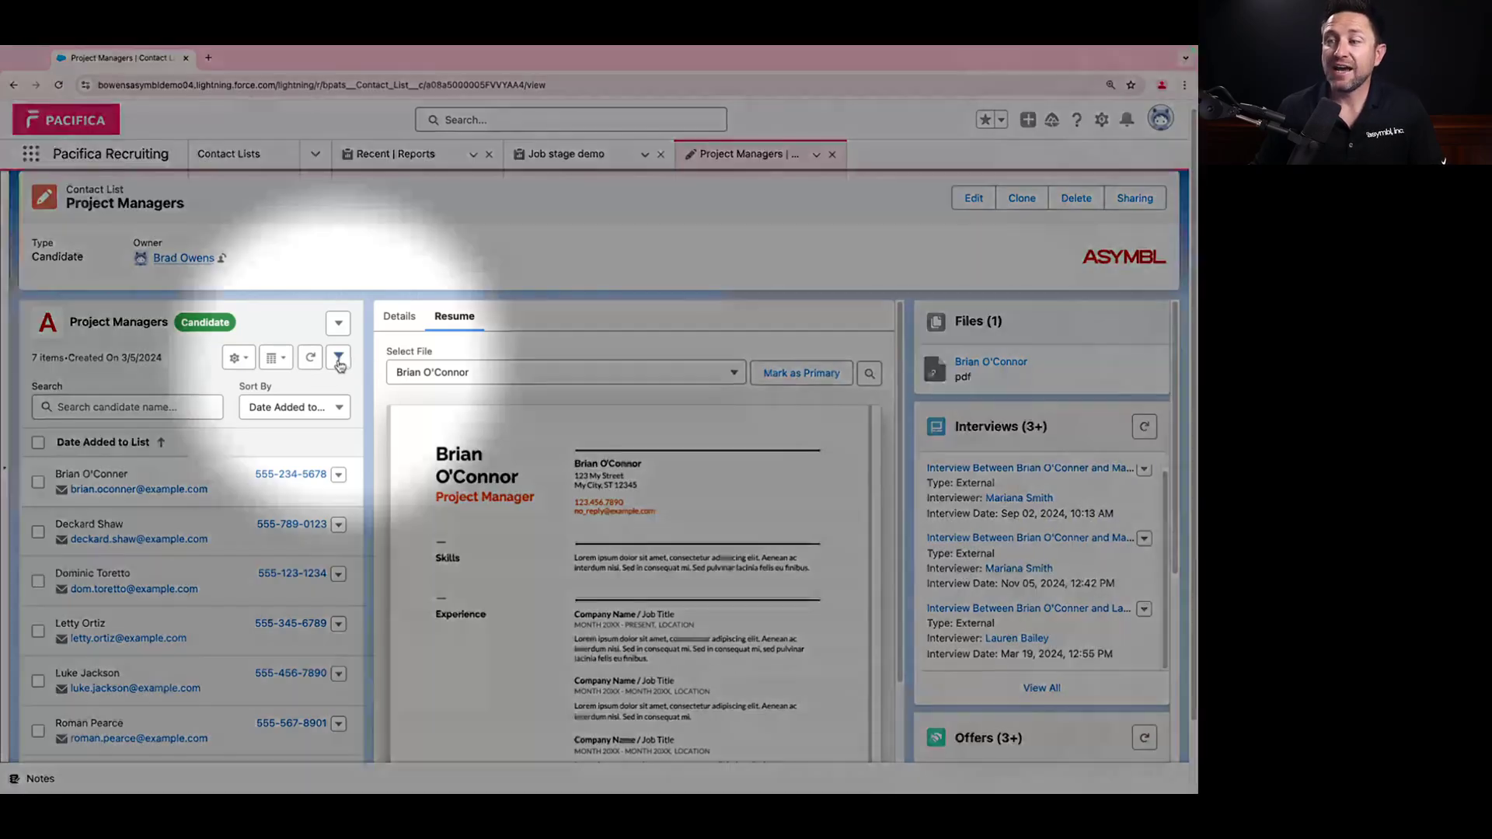
# View the filter options for the list's contacts, add three extra blank conditions and close the filter without applying it
pyautogui.click(338, 359)
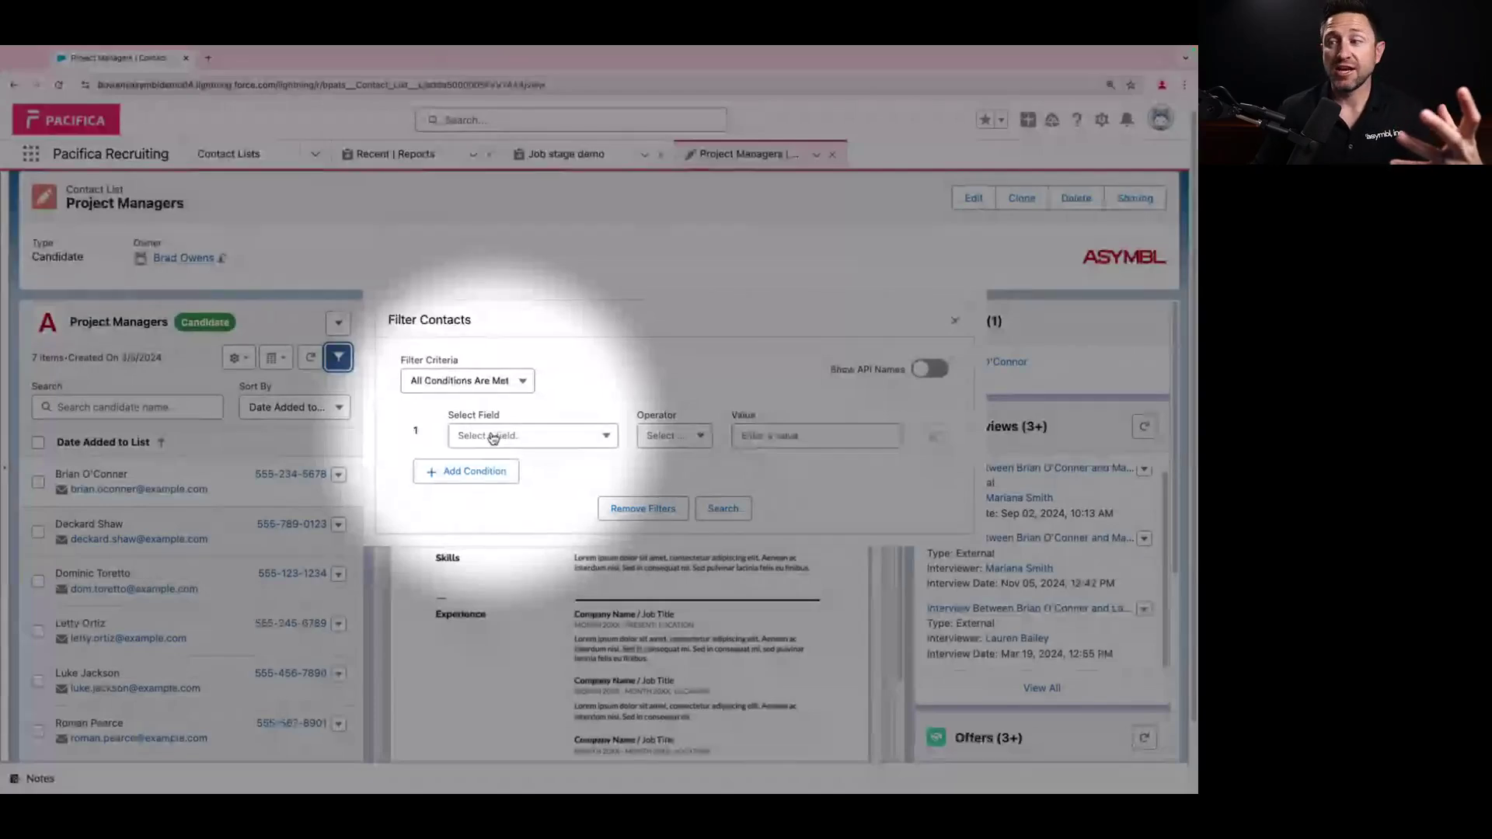
pyautogui.click(480, 470)
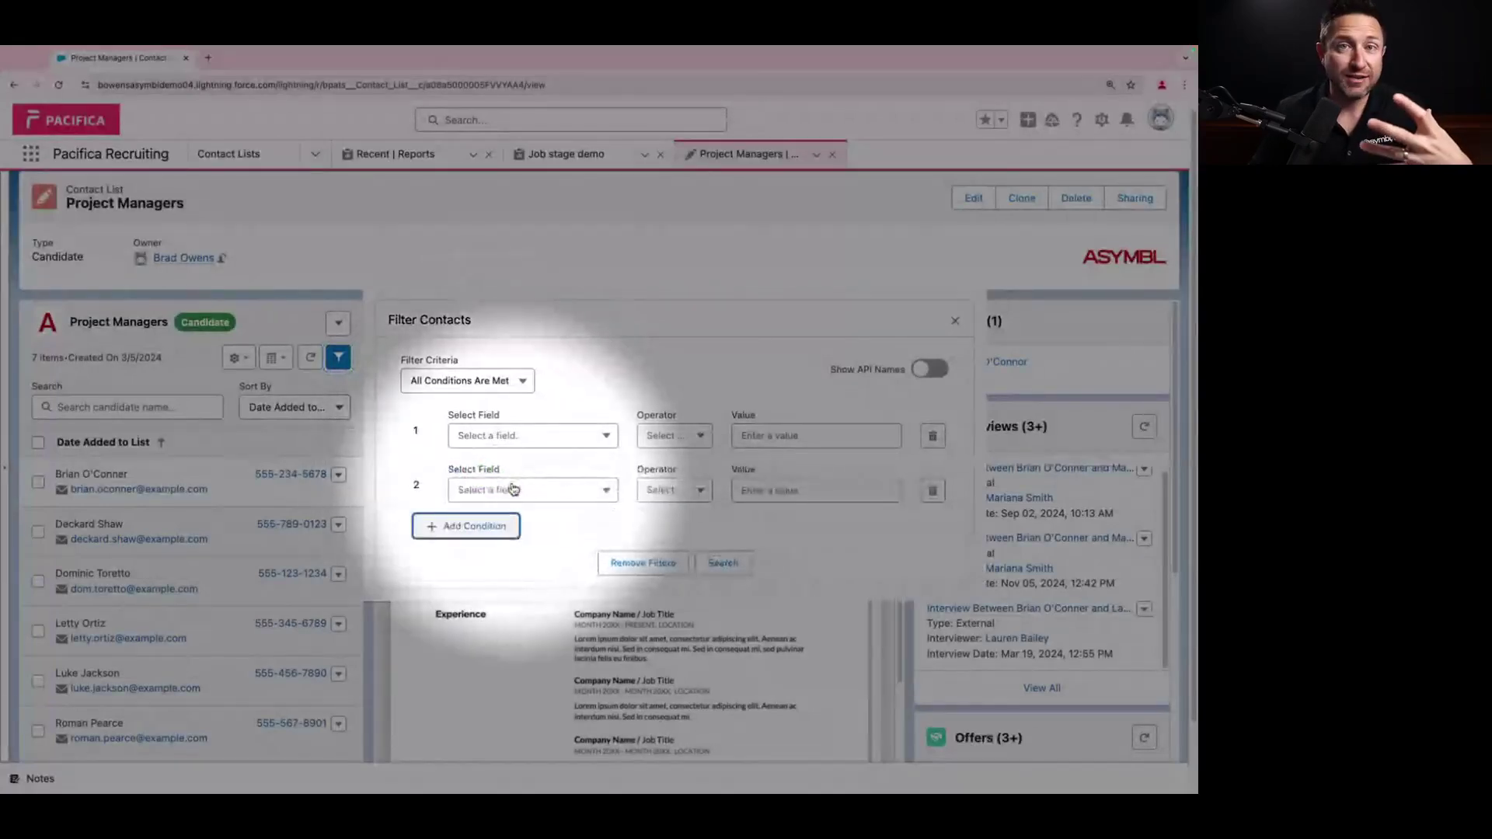
pyautogui.click(471, 525)
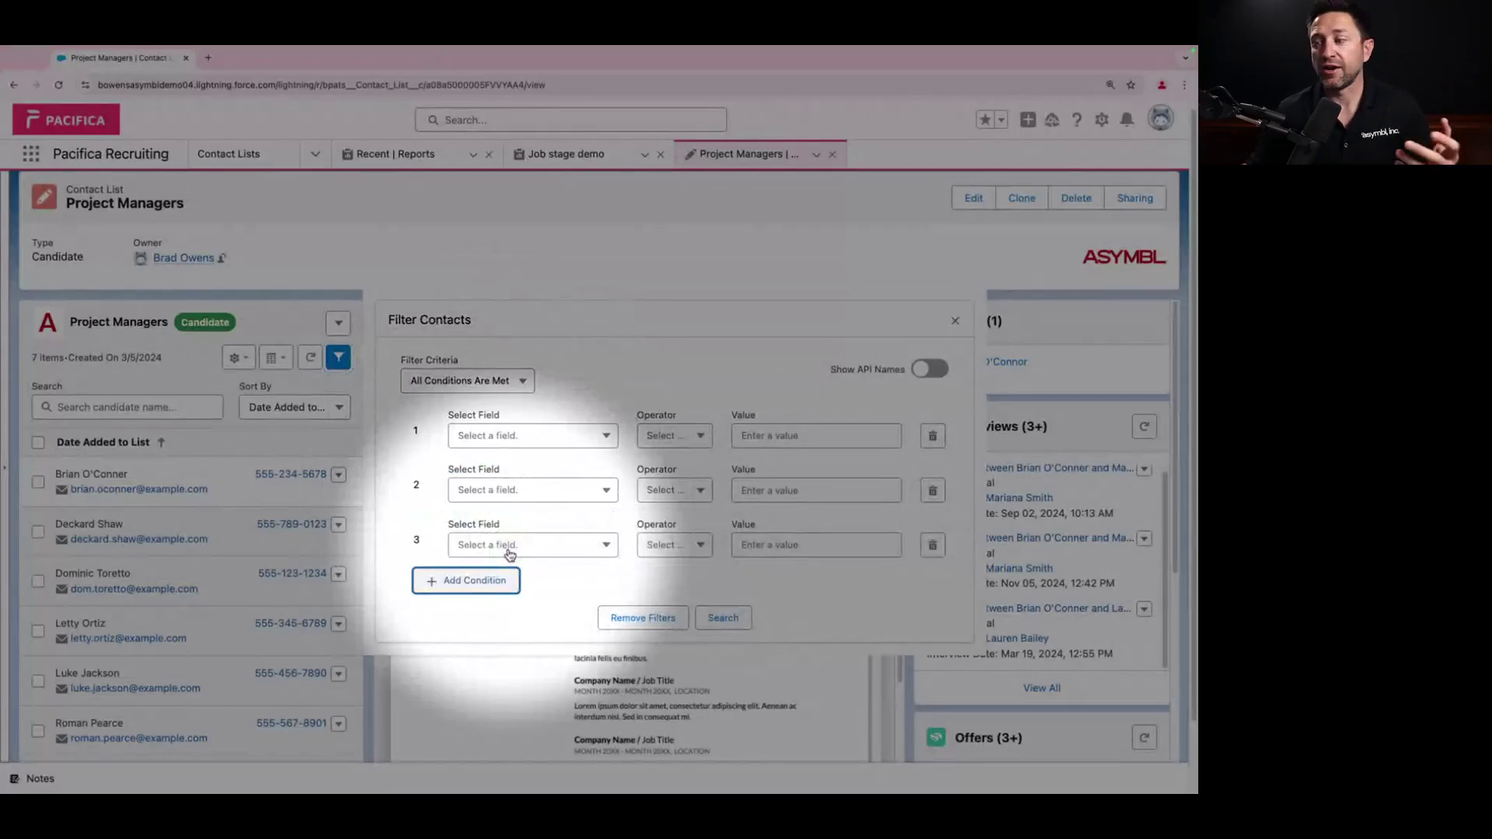
pyautogui.click(494, 575)
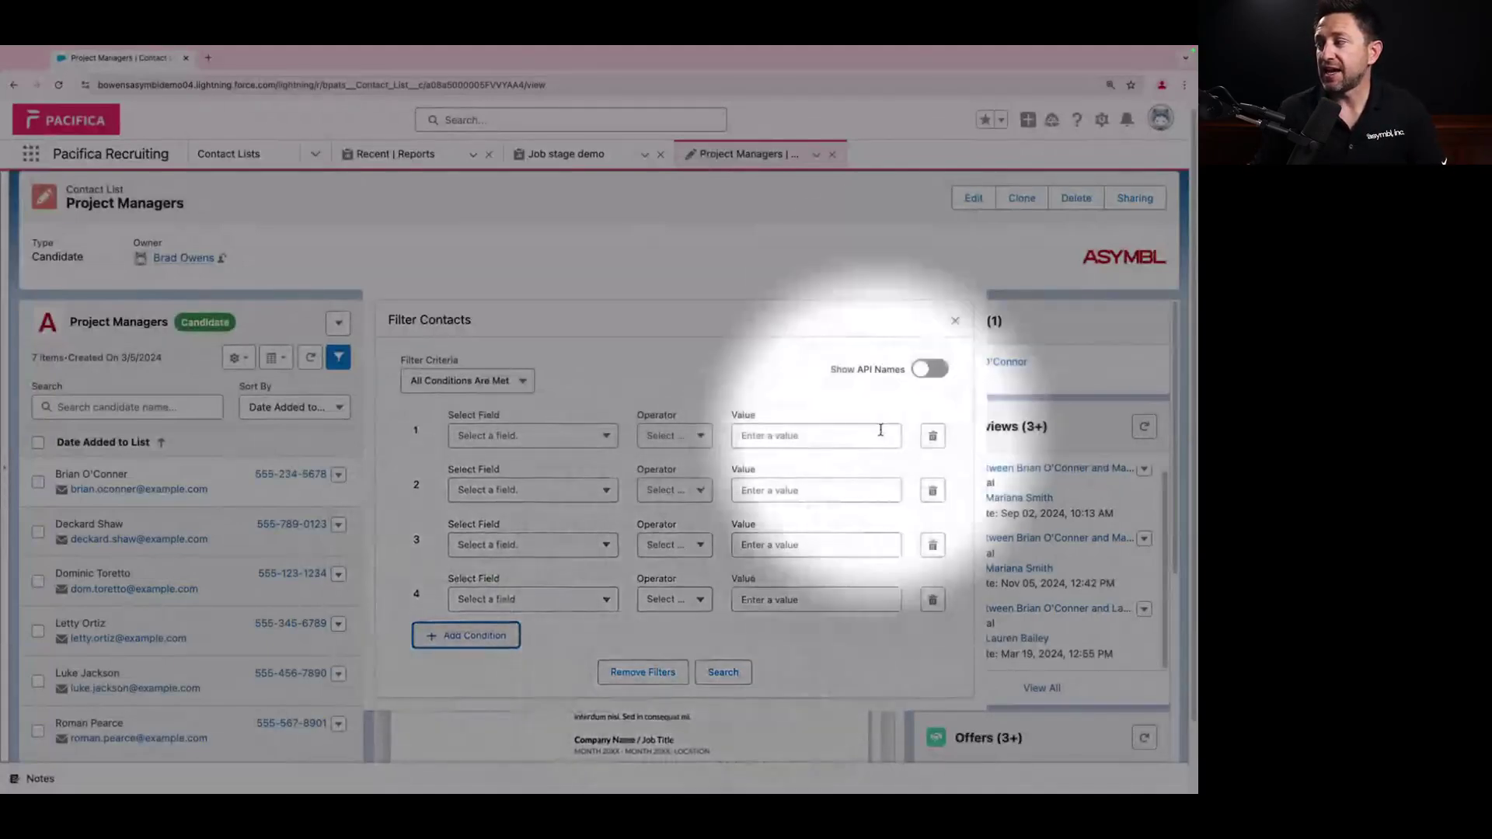
pyautogui.click(956, 317)
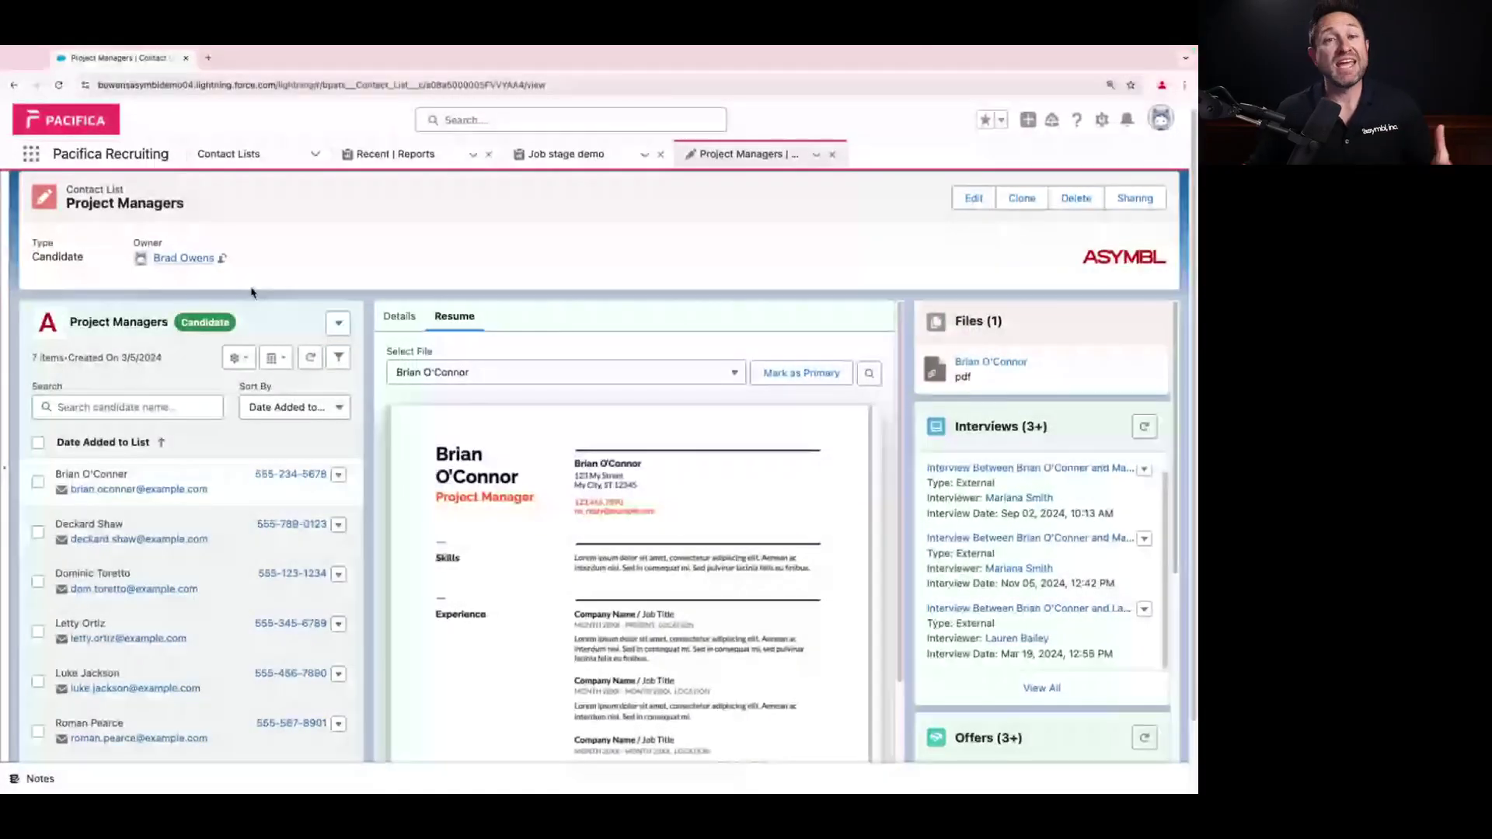
pyautogui.scroll(1, 251, 292)
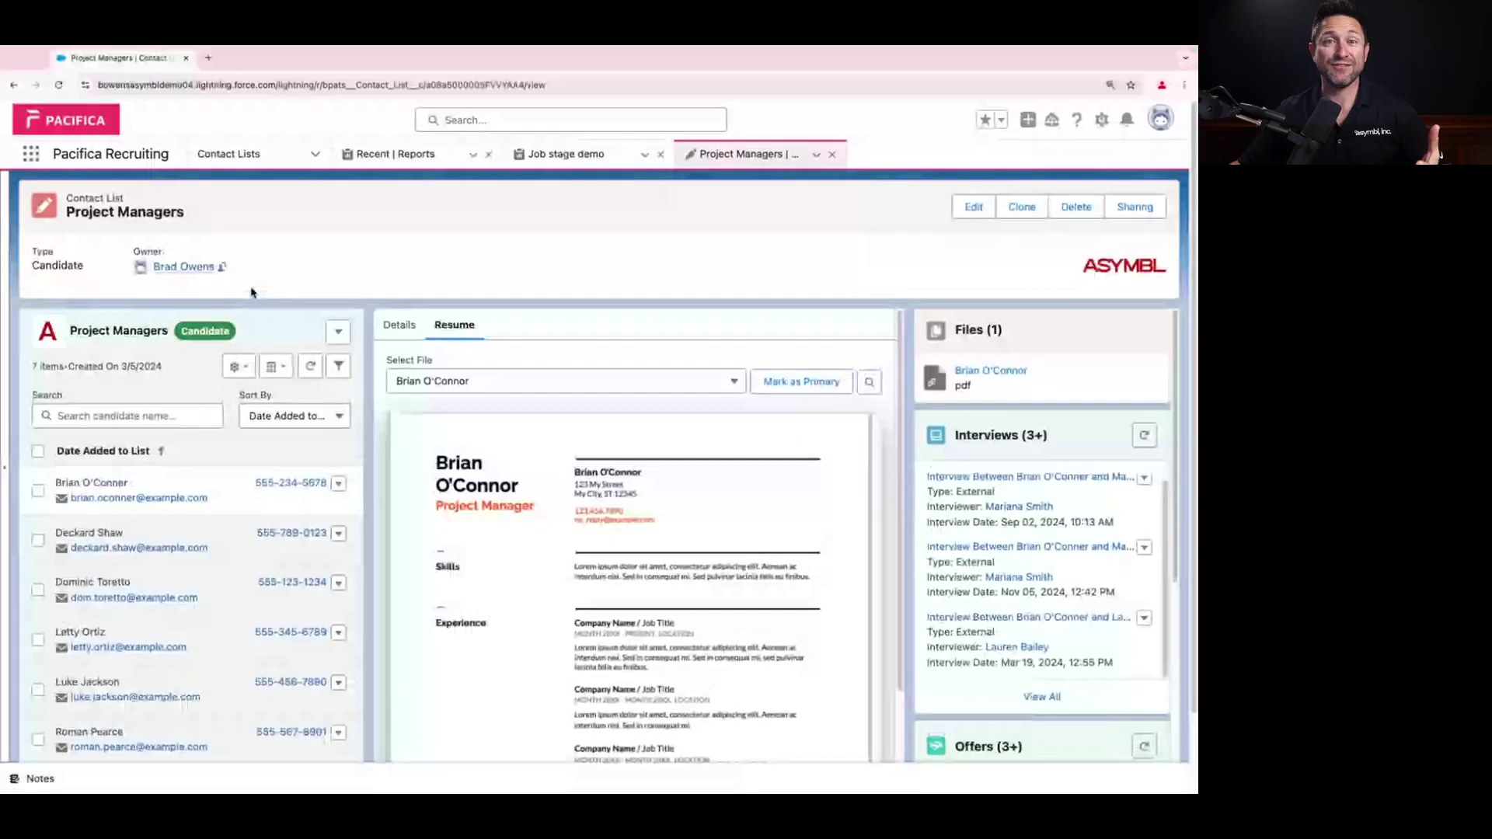